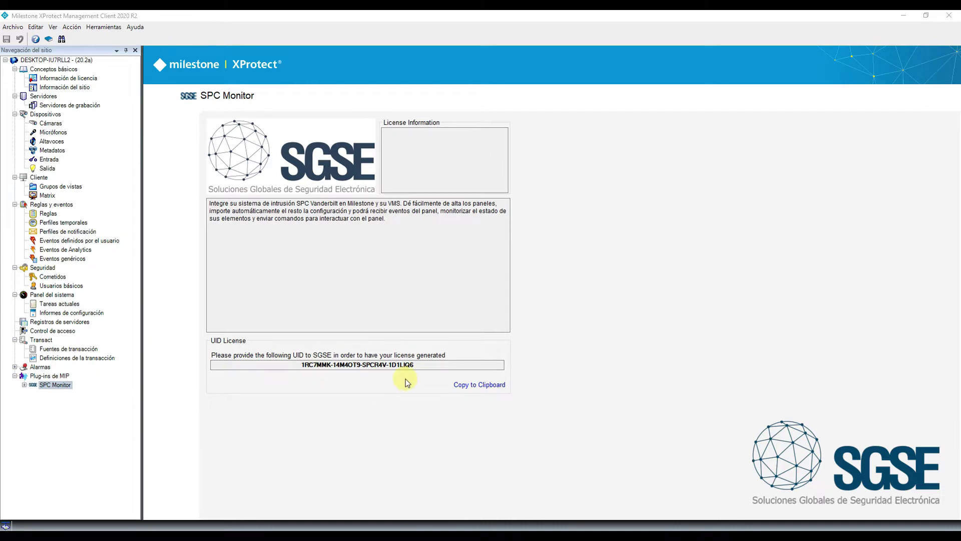
Copy the SPC Monitor license UID and switch to the SPCMonitor plugin folder in File Explorer
click(482, 386)
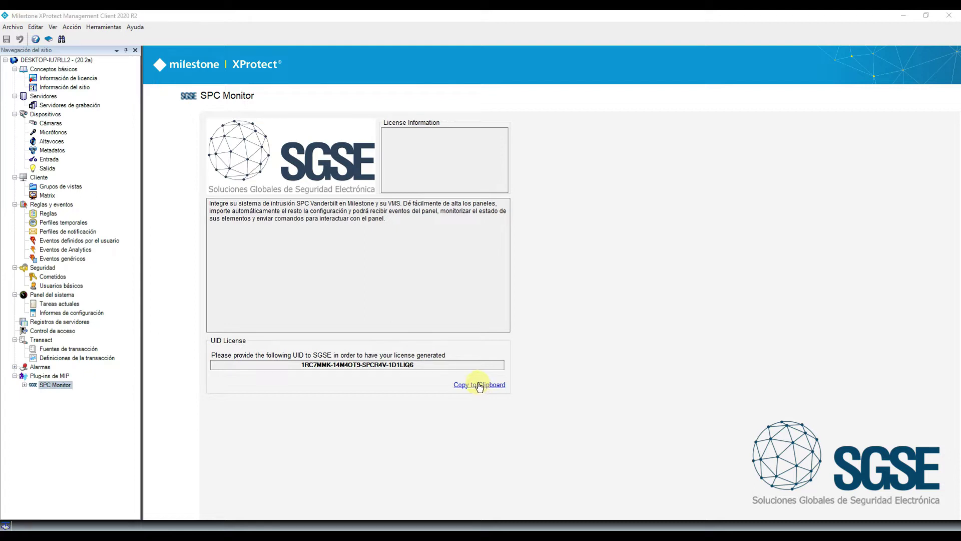
key(alt+Tab)
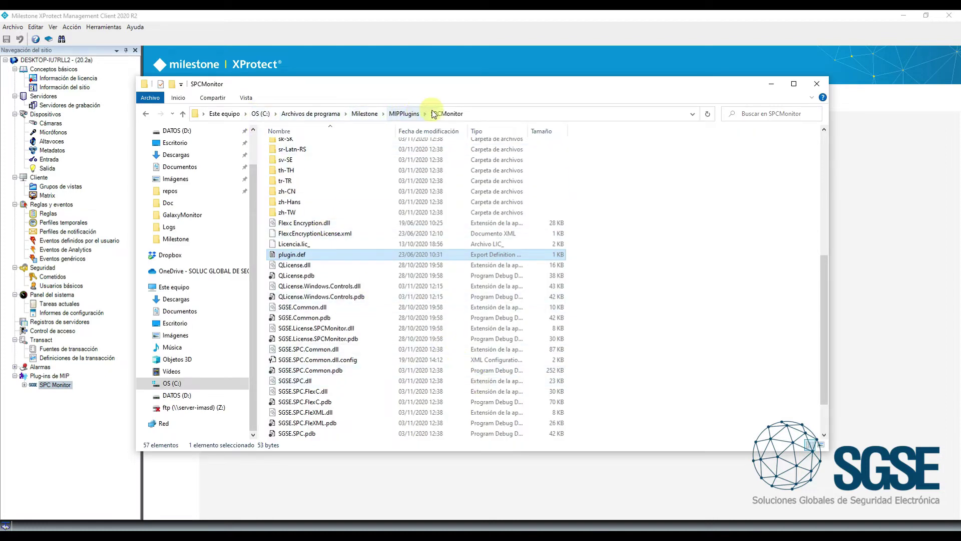
Rename Licencia.lic_ to Licencia.lic, approving the extension change and administrator prompt, then close the folder
click(321, 244)
click(321, 244)
click(321, 244)
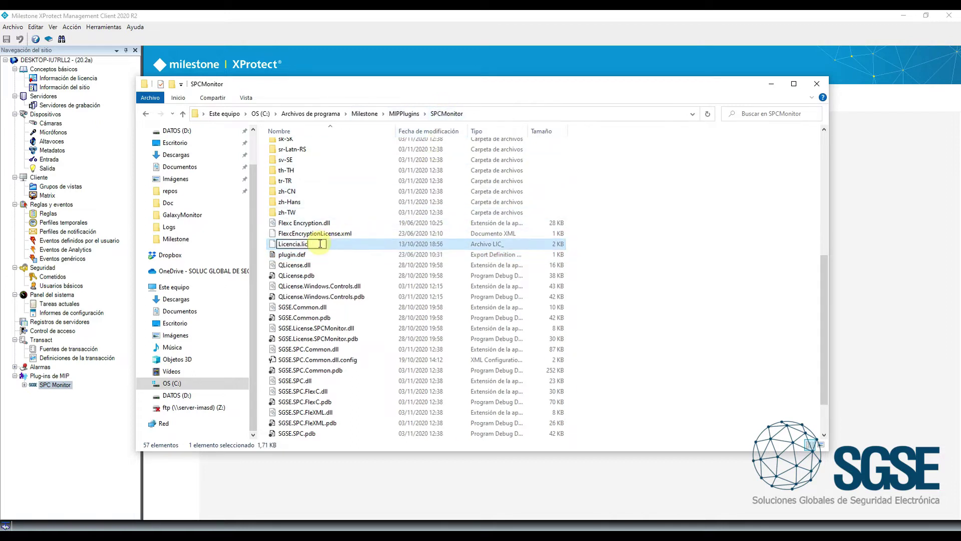
key(Return)
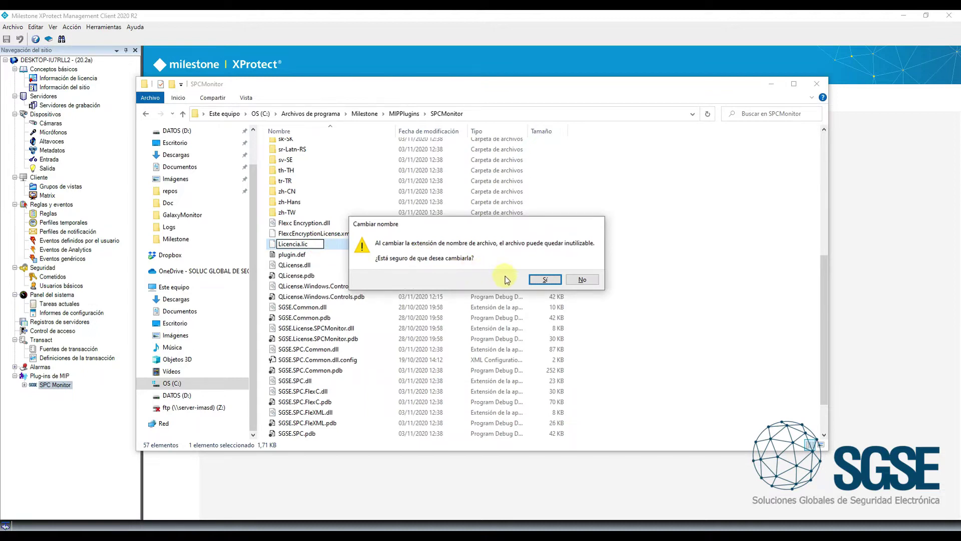
click(544, 280)
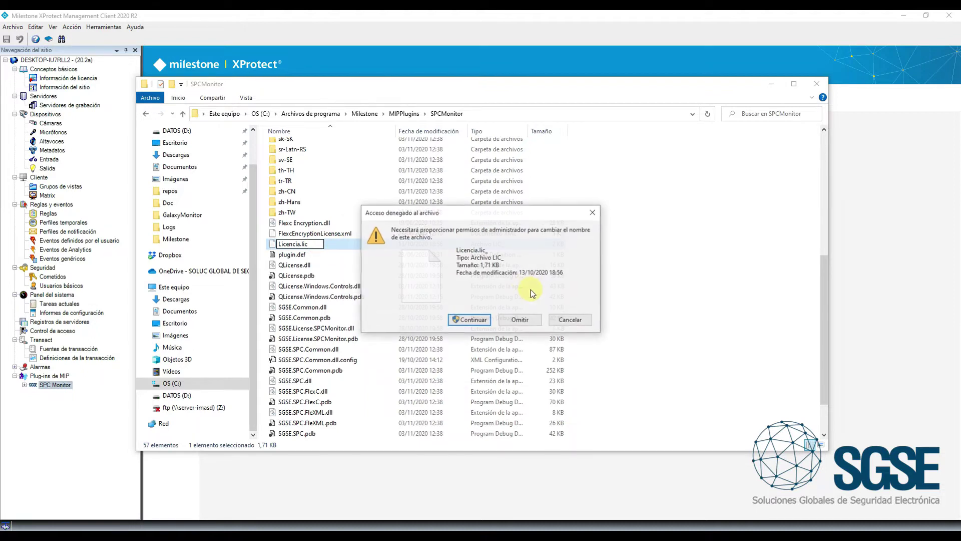
click(478, 325)
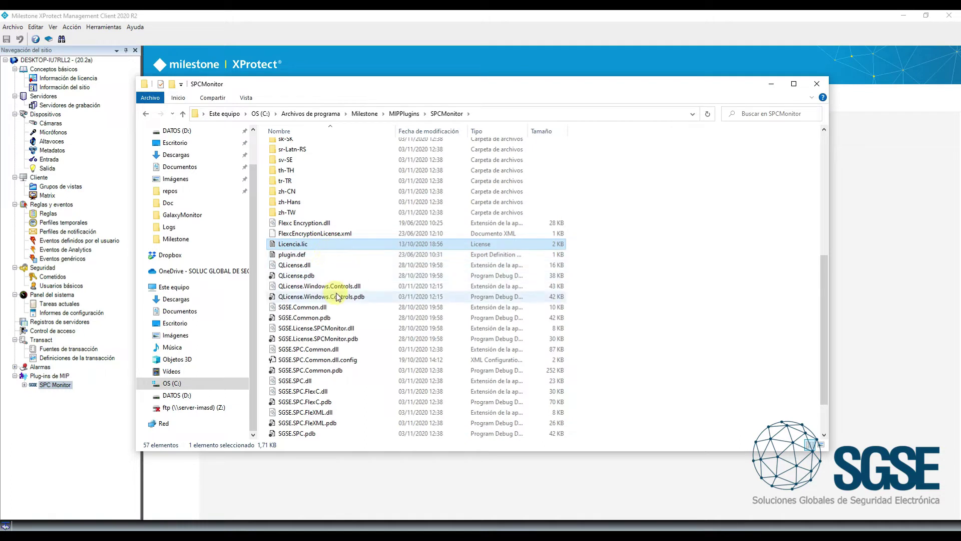
click(123, 384)
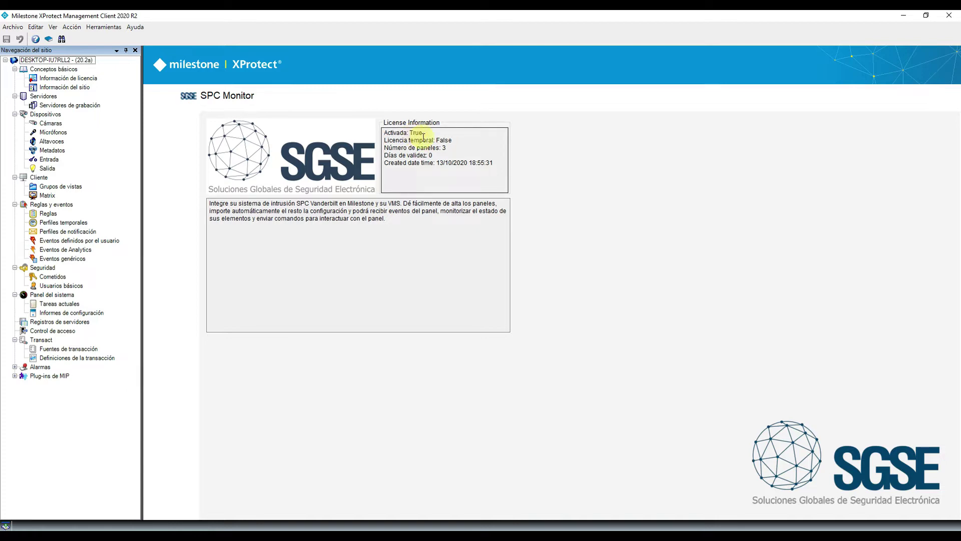
Check the License Information shows 3 licensed panels and a non-temporary license
drag(446, 149, 384, 149)
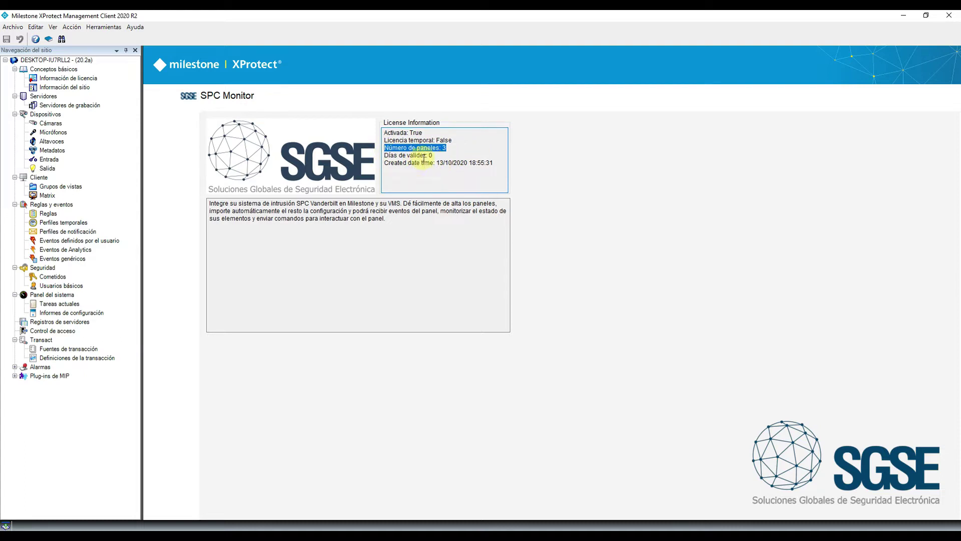
drag(452, 140, 384, 141)
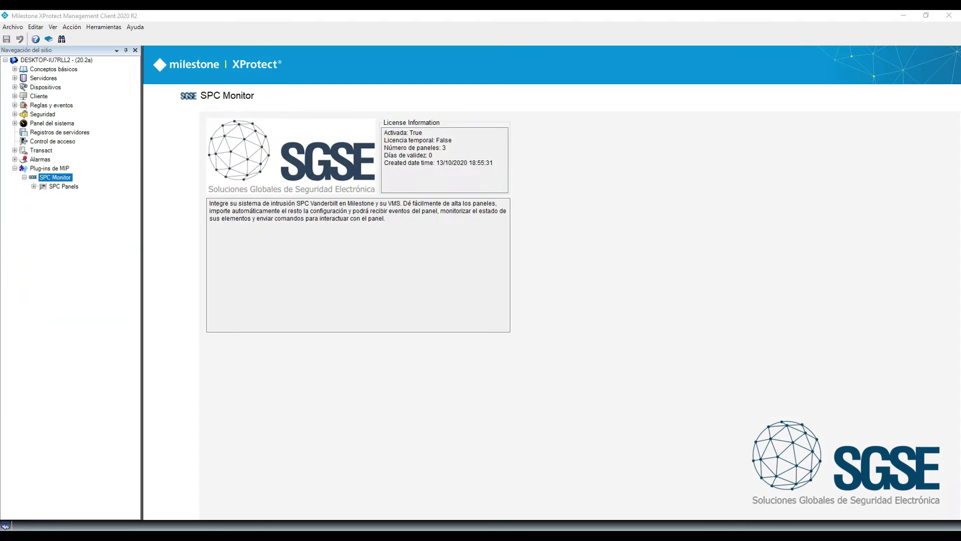
Add a new panel named Panel SPC under SPC Panels
click(58, 186)
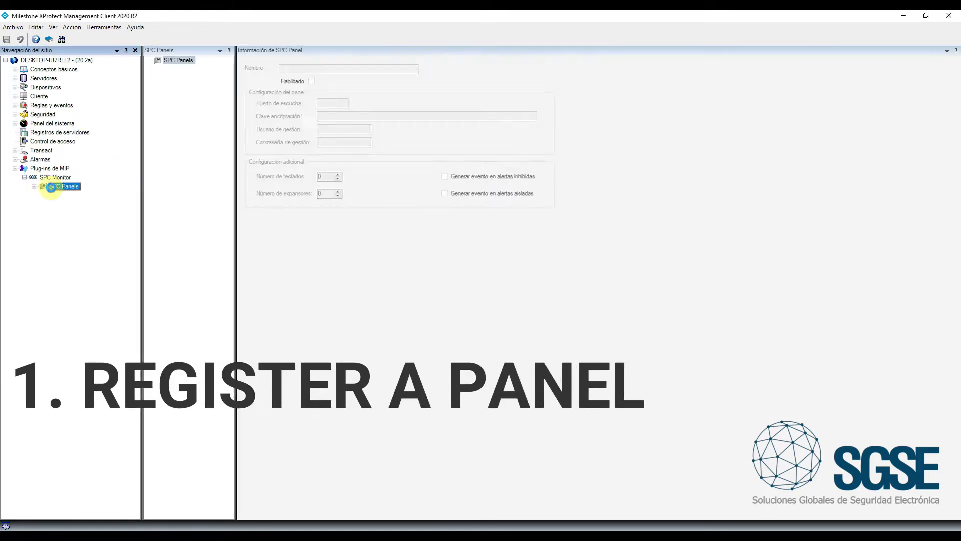
right_click(169, 65)
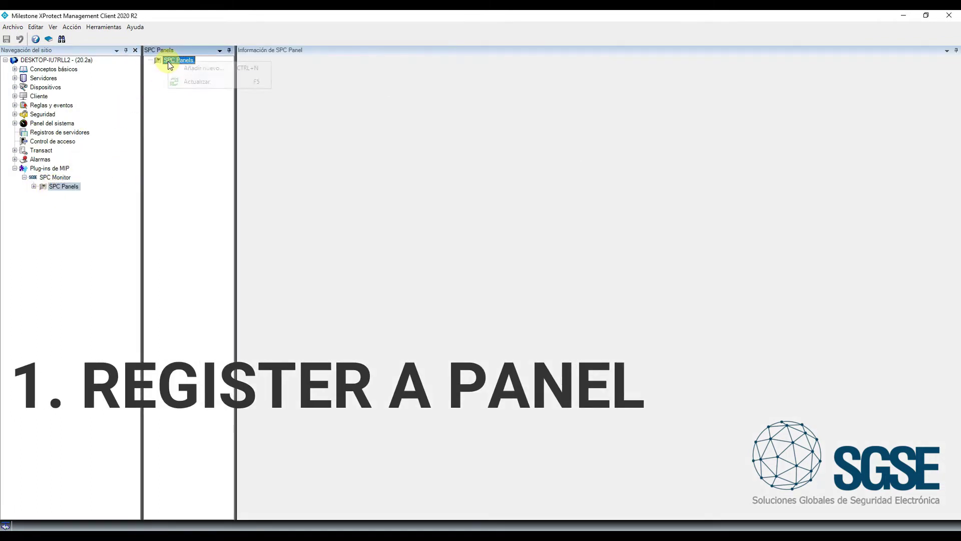
click(198, 68)
text(Panel P)
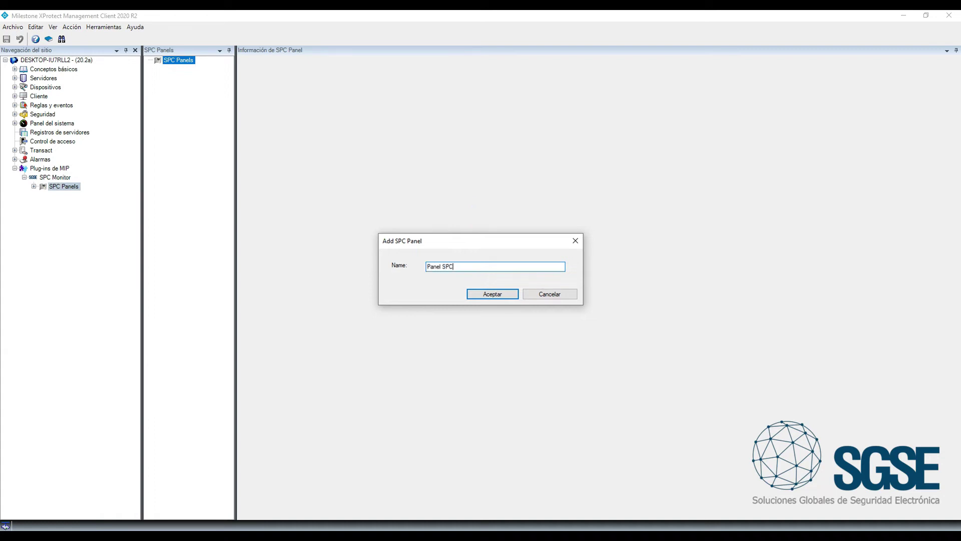
key(Return)
Set the listening port to 52000 and enter the encryption key, duplicated to full length
click(328, 103)
text(52000)
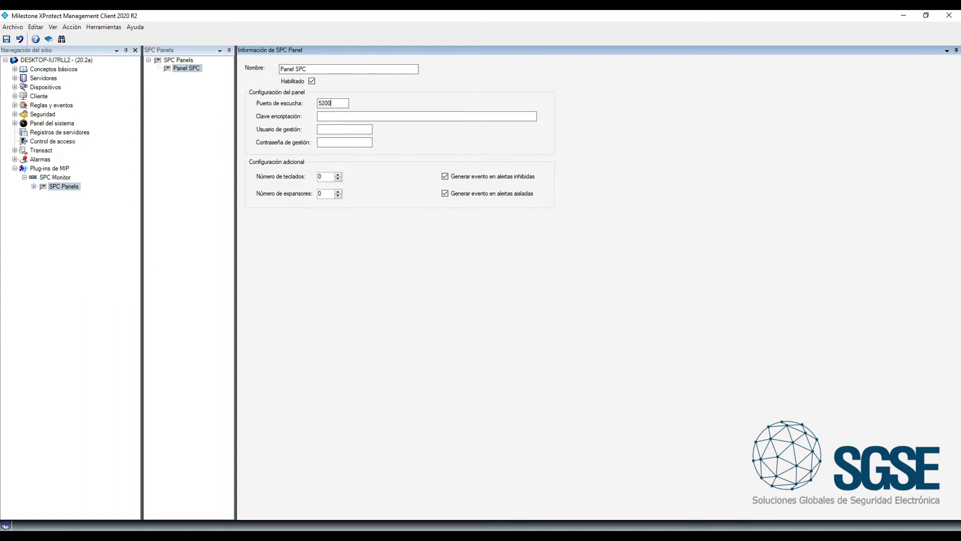
key(Tab)
text(001)
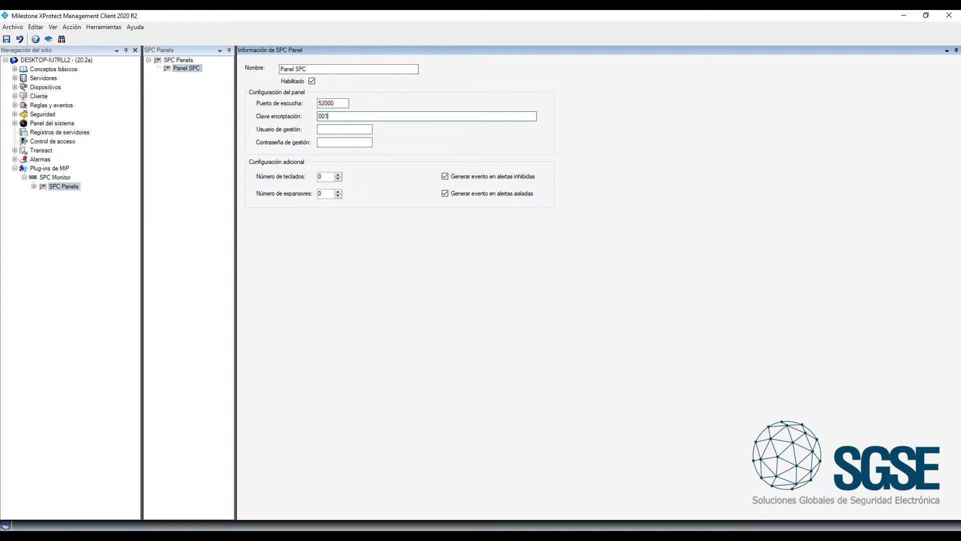
text(12233445566778899AABBCCDDEEFF)
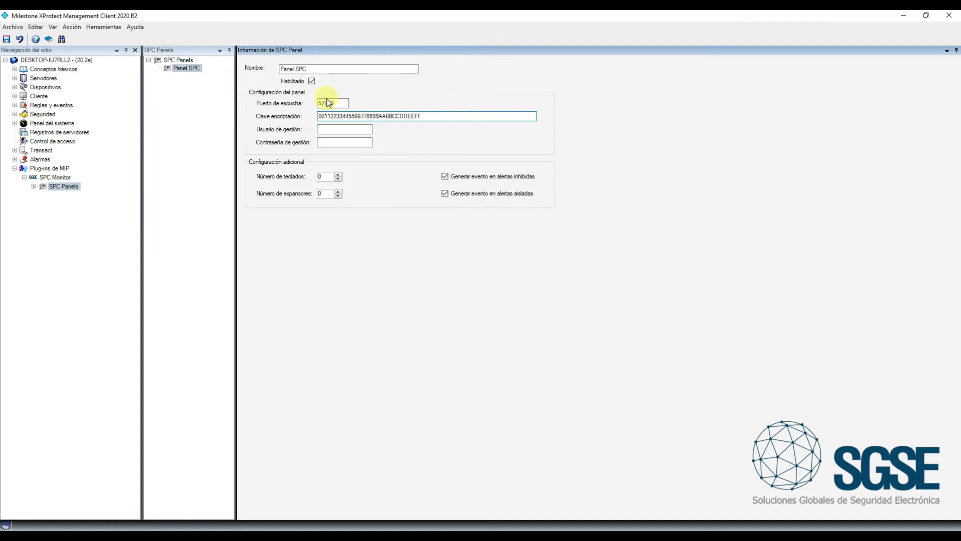
key(ctrl+a)
key(ctrl+c)
key(End)
key(ctrl+v)
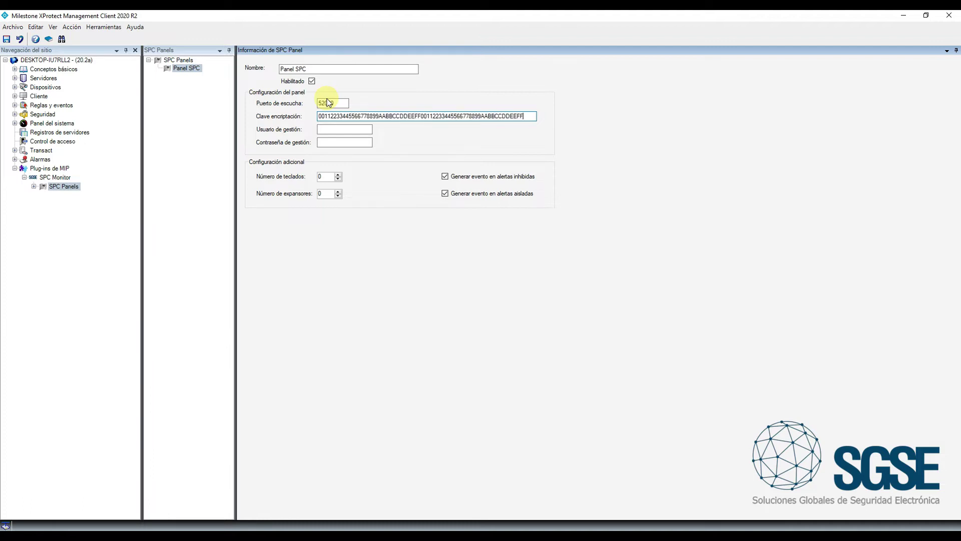
Enter the management username and password, set expanders to 1, and save the panel
click(331, 127)
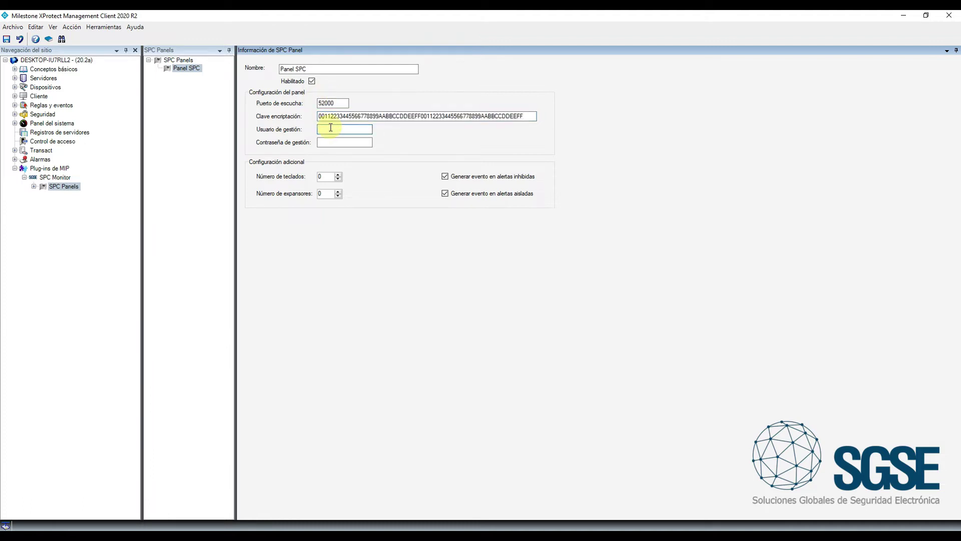
text(SGSE)
key(Tab)
text(***)
key(Tab)
click(339, 191)
click(7, 40)
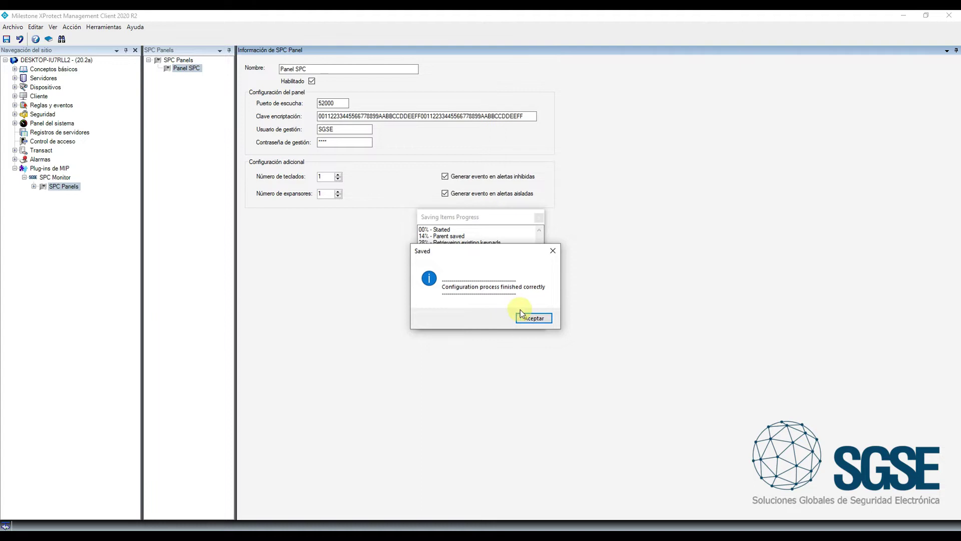
click(532, 318)
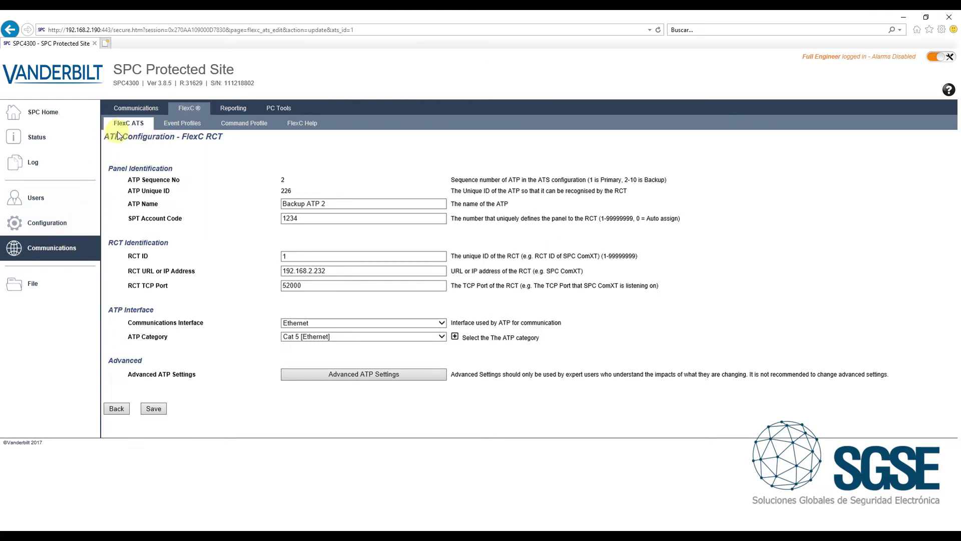
Verify FlexC ATP uses RCT 192.168.2.232, TCP port 52000, Ethernet interface and Cat 5 category
drag(337, 271, 240, 245)
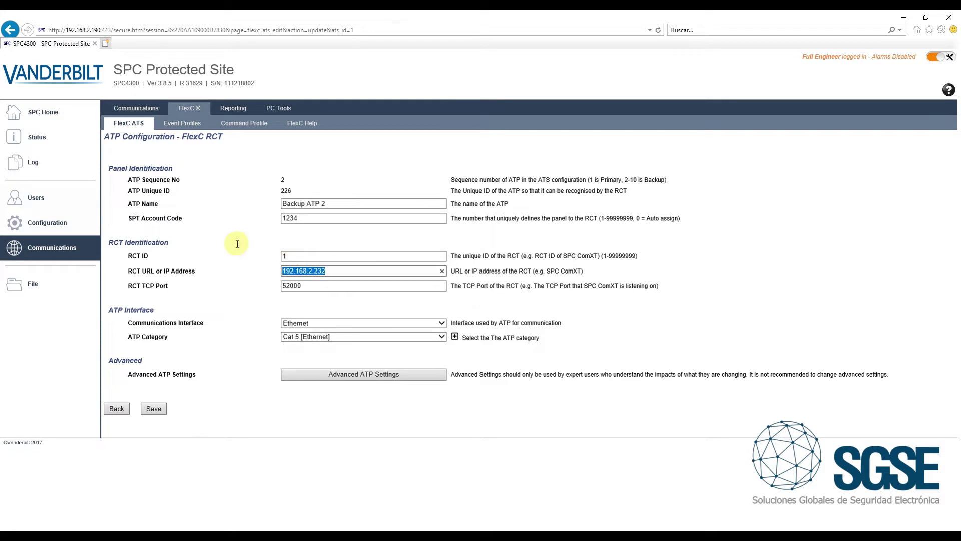
drag(303, 286, 246, 274)
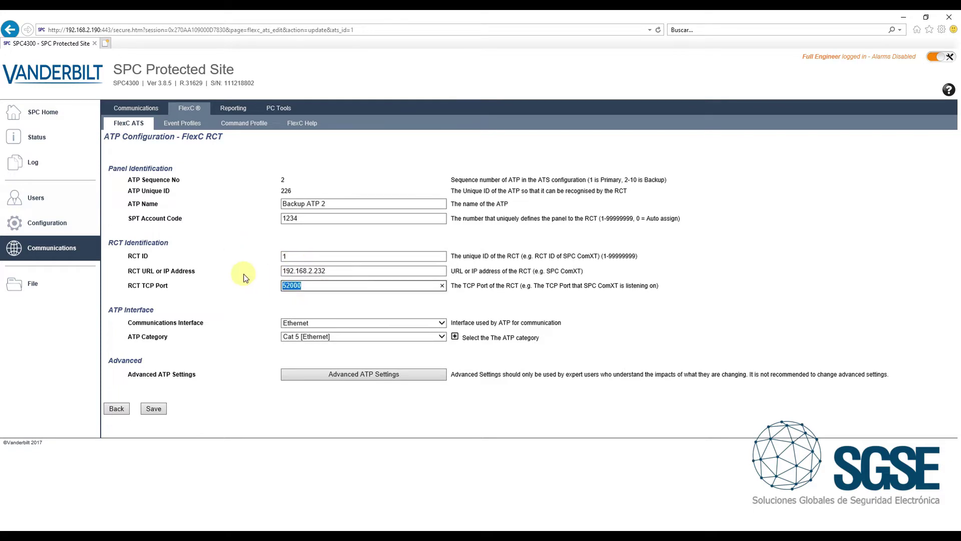
click(443, 324)
click(291, 324)
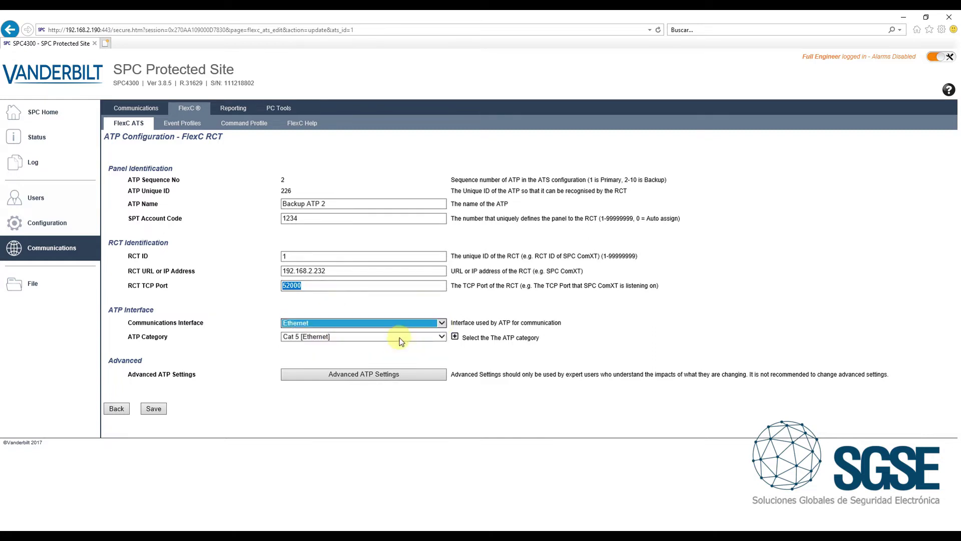
click(441, 336)
click(306, 337)
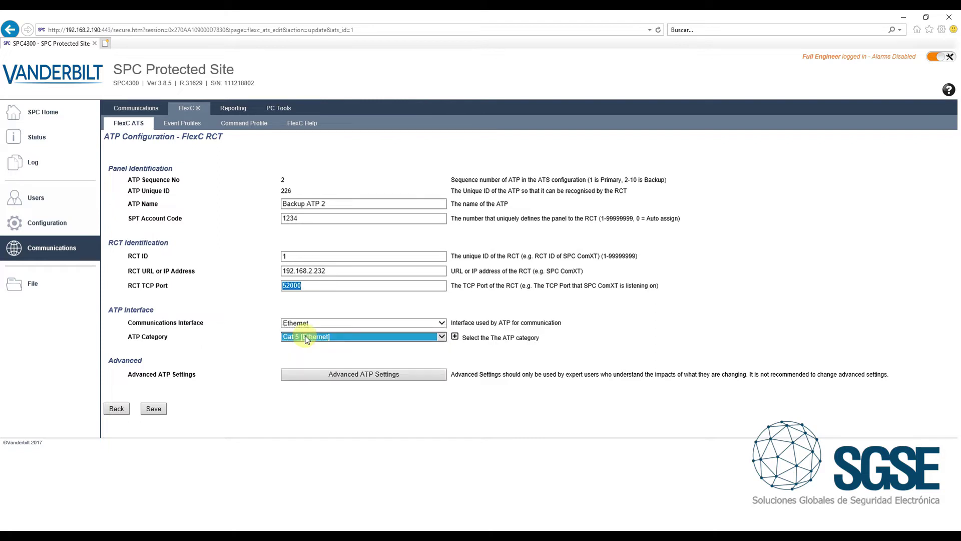
In Advanced ATP Settings, choose Fixed Encryption, enter the matching key, and return to the RCT page
click(354, 375)
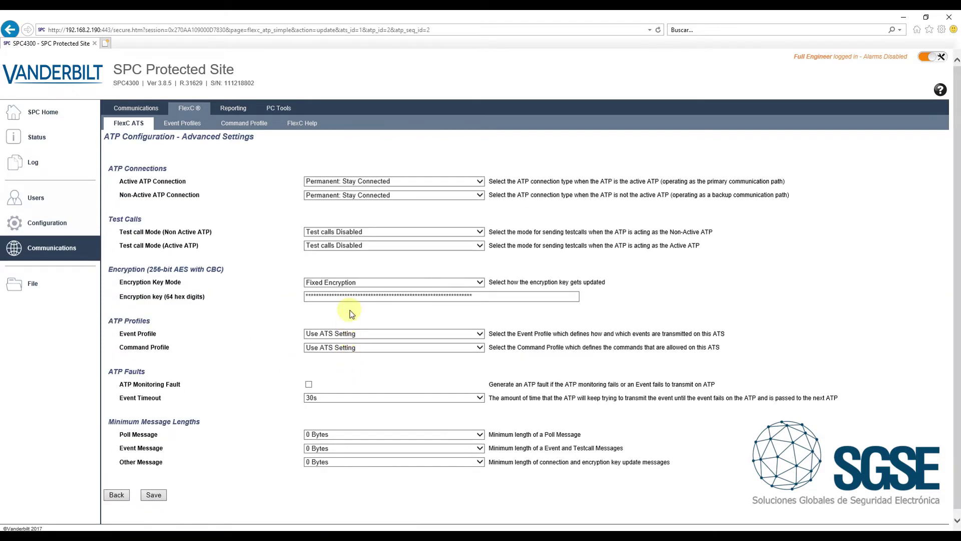
click(414, 282)
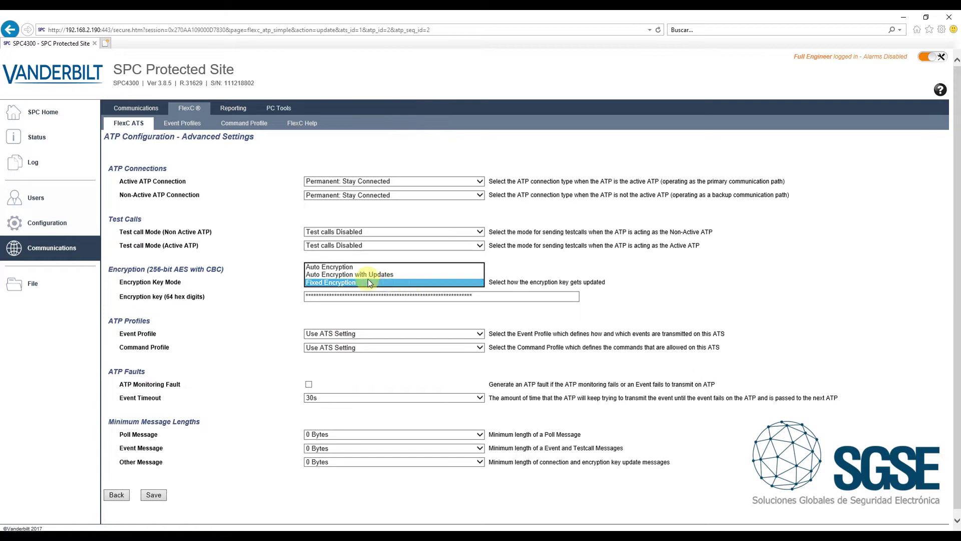
click(323, 283)
key(Tab)
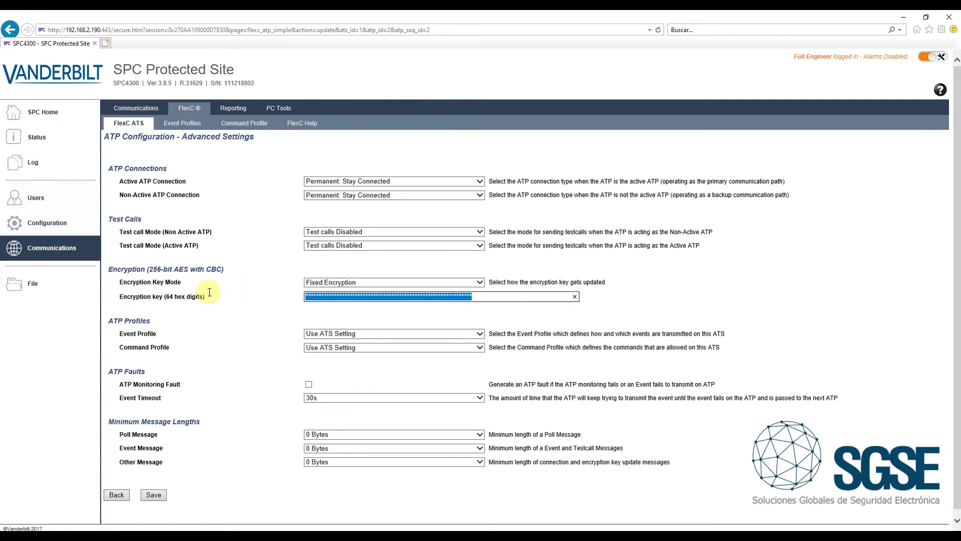
click(359, 296)
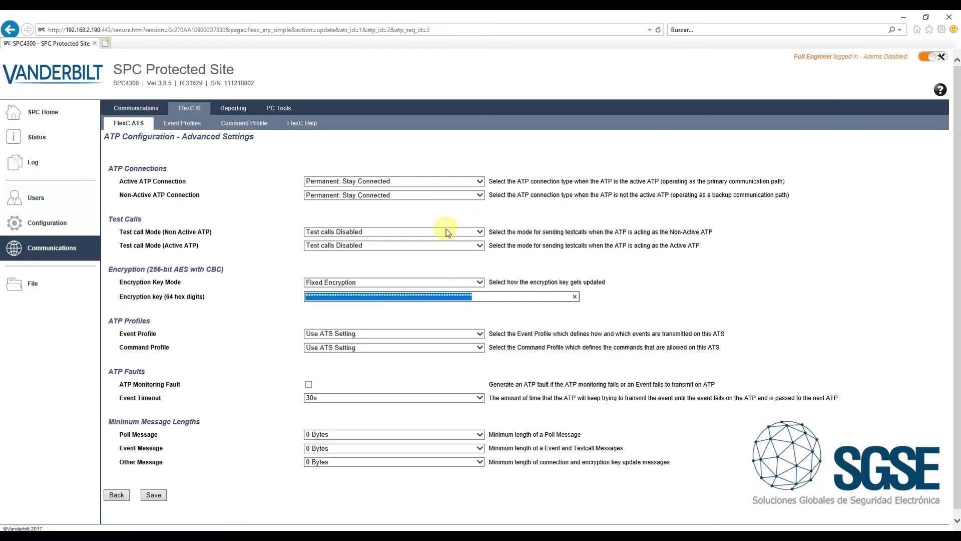
click(244, 305)
click(127, 493)
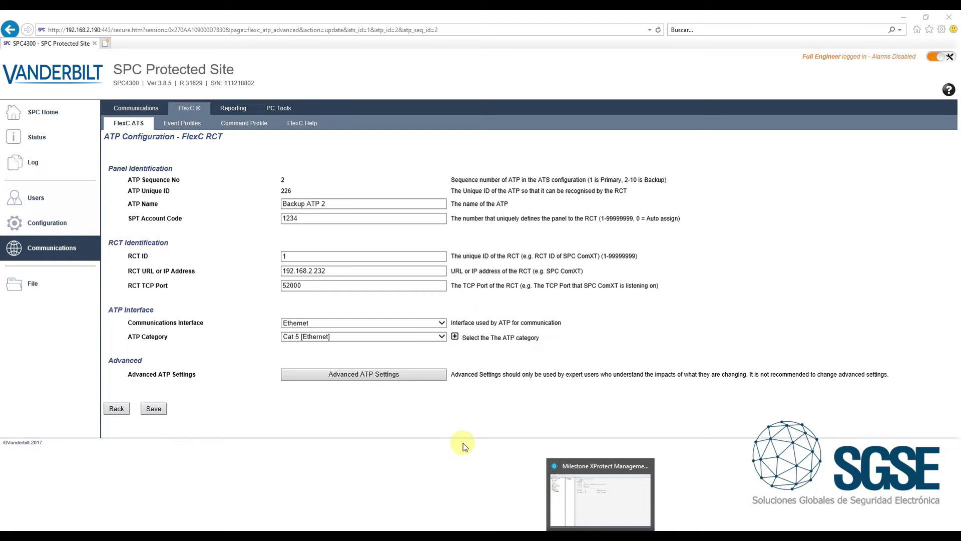
Browse Panel SPC's areas, zones, outputs, keypad KP_001 and expander EXP_001 in the SPC Panels tree
key(alt+Tab)
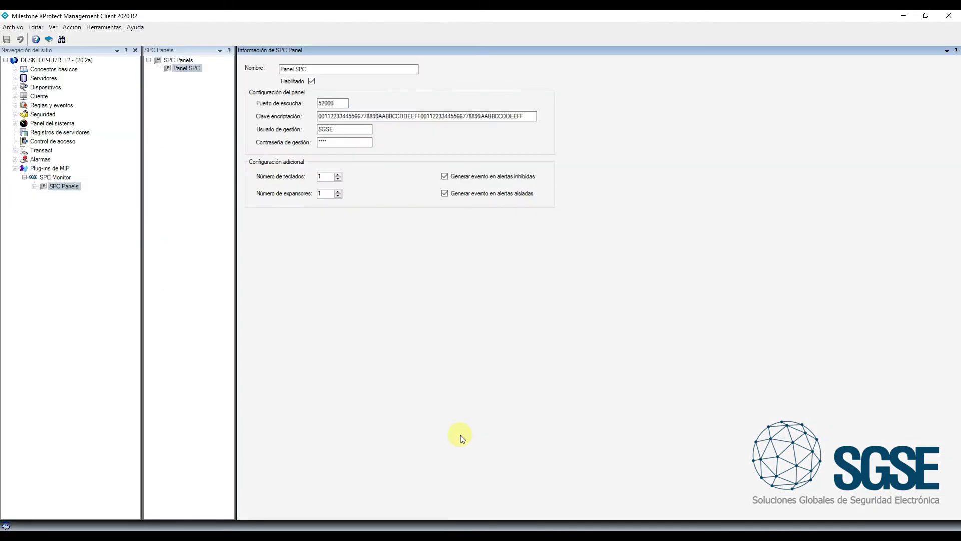
click(33, 186)
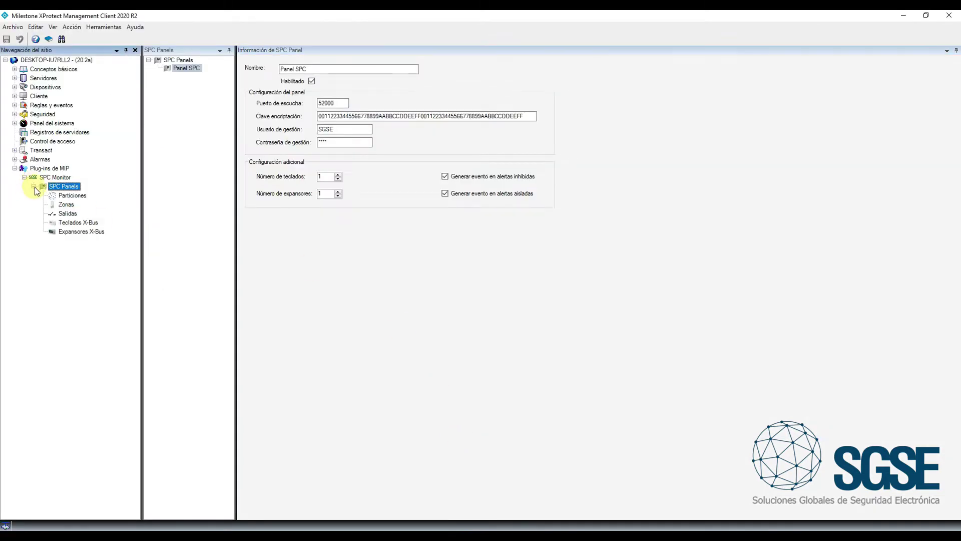
click(65, 194)
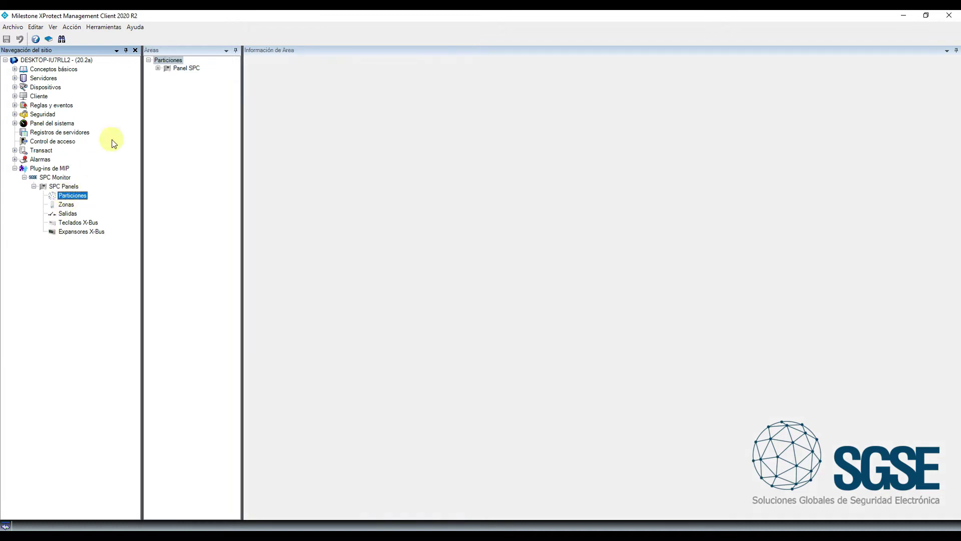
click(158, 68)
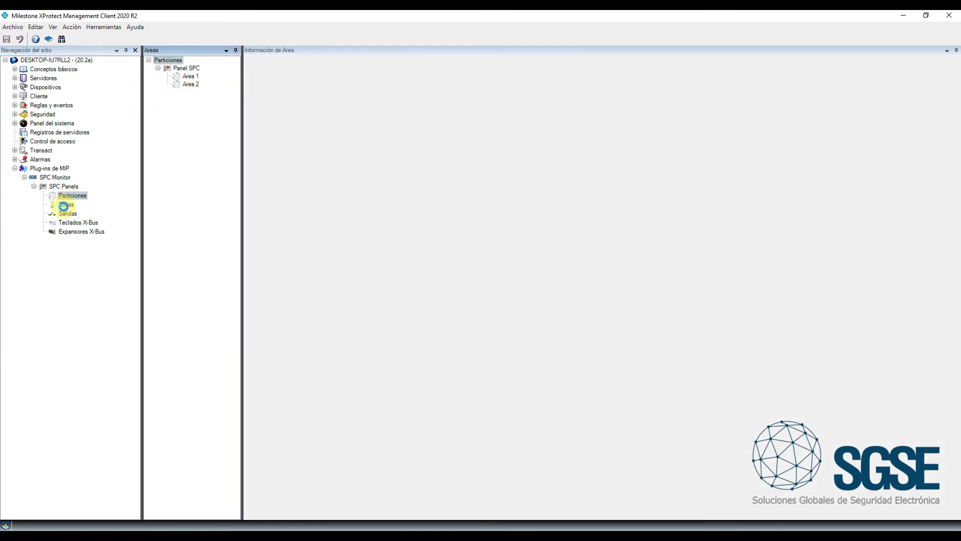
click(66, 205)
click(158, 68)
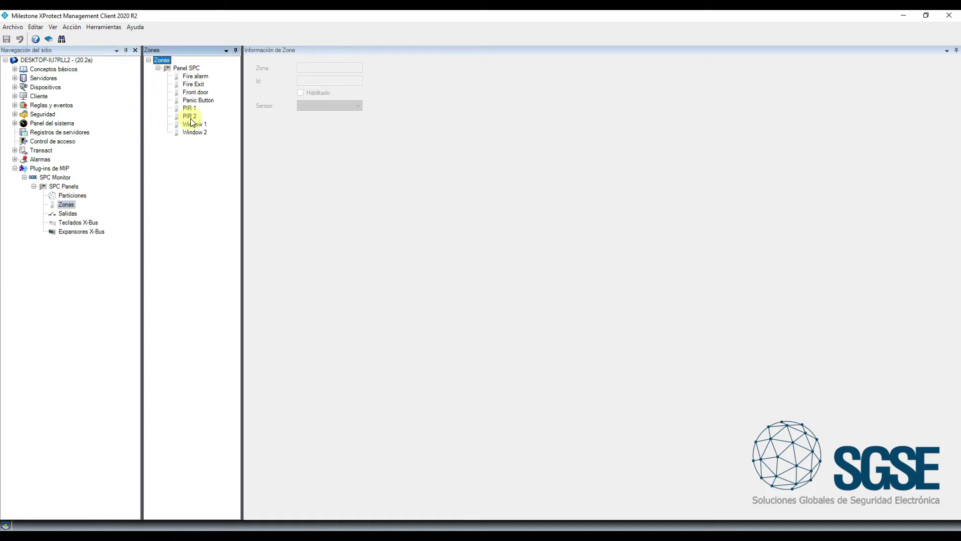
click(66, 213)
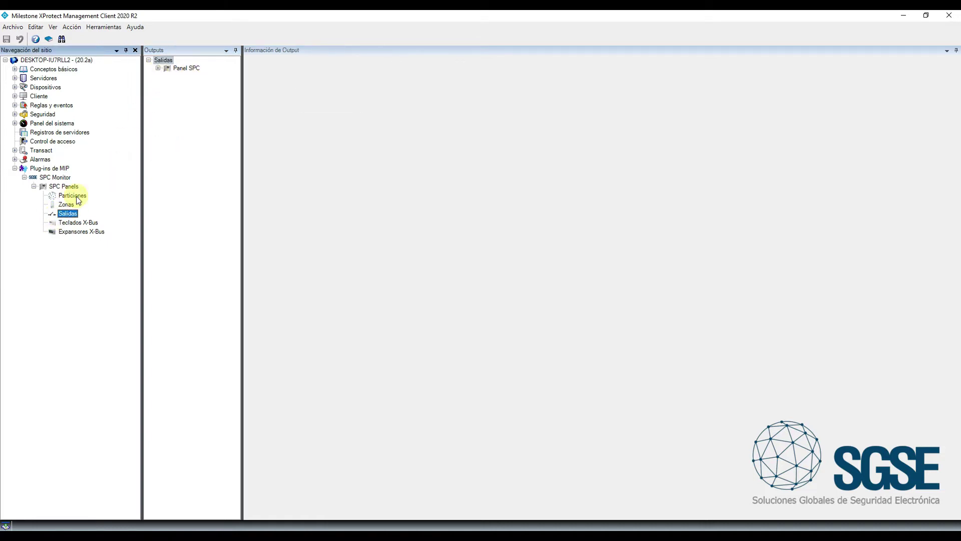
click(158, 68)
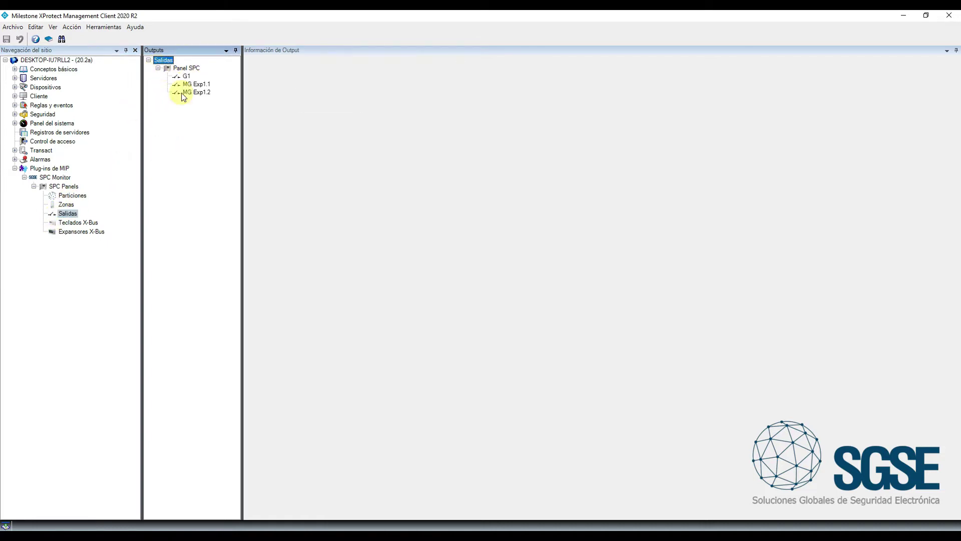
click(70, 222)
click(158, 69)
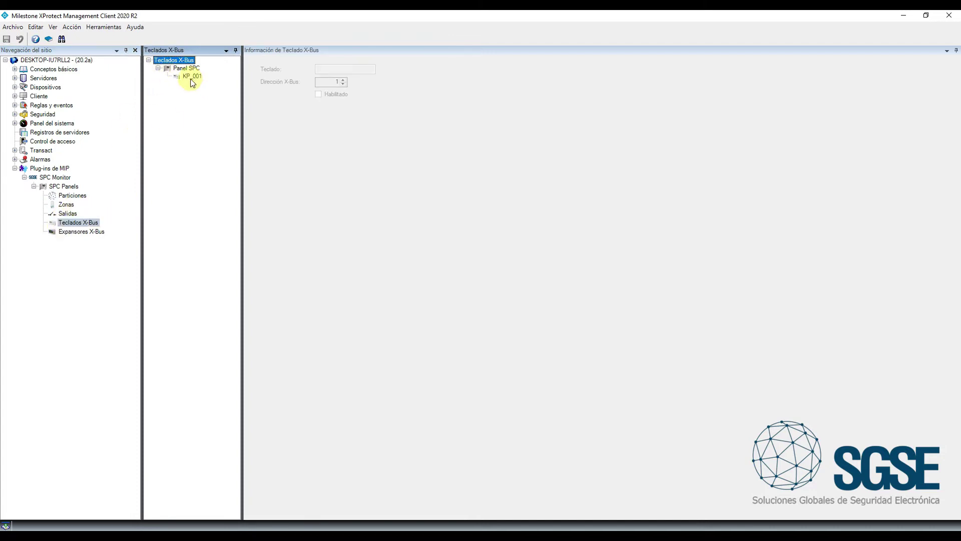
click(62, 233)
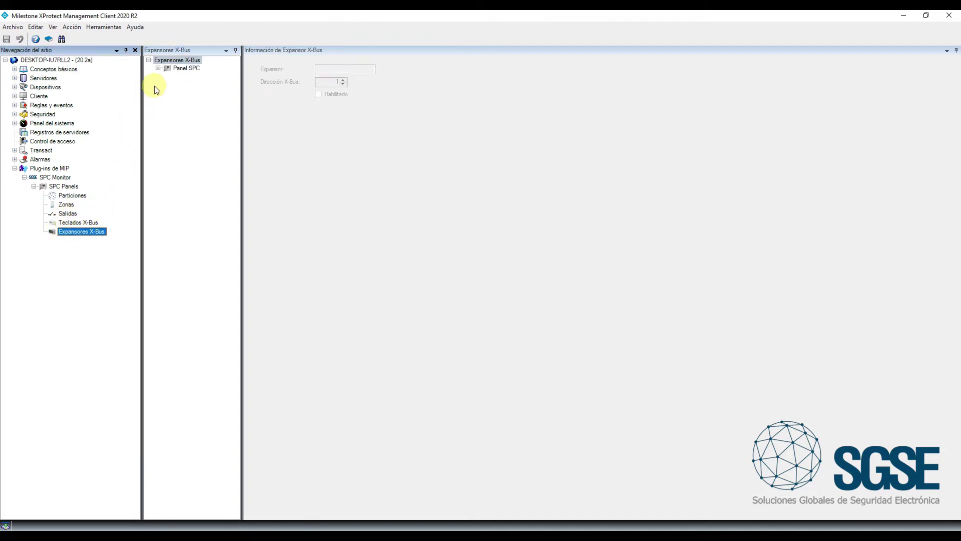
click(159, 68)
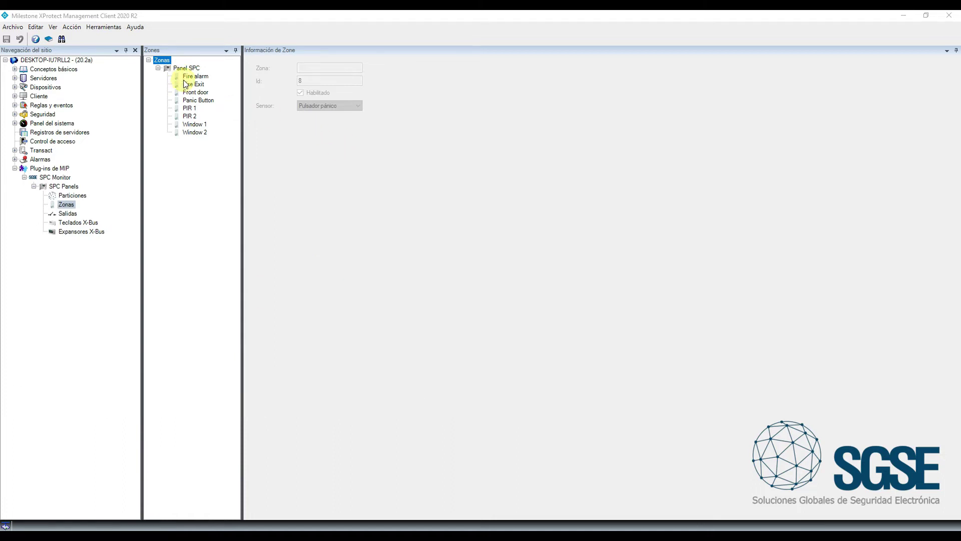
Open the Panic Button zone and keep its sensor type as Pulsador pánico
click(196, 100)
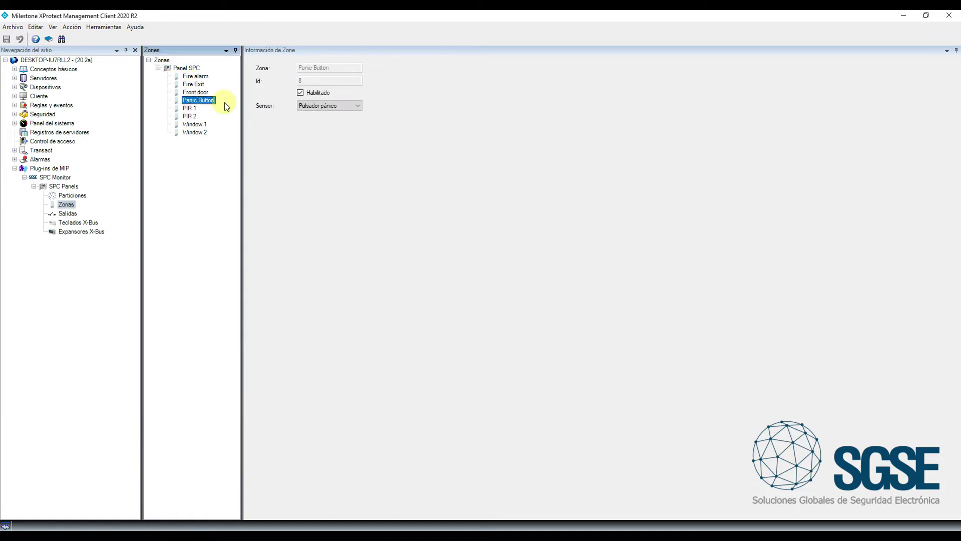
click(355, 107)
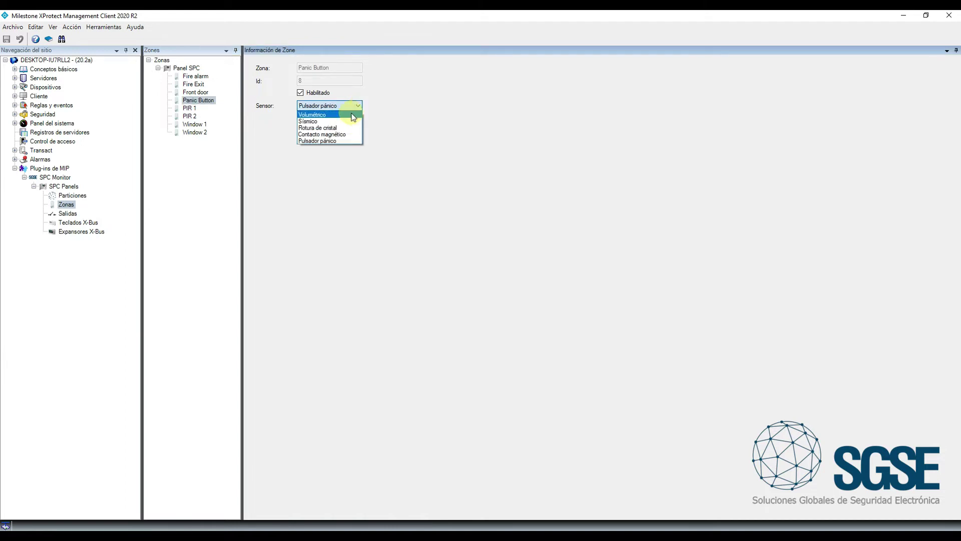
click(352, 142)
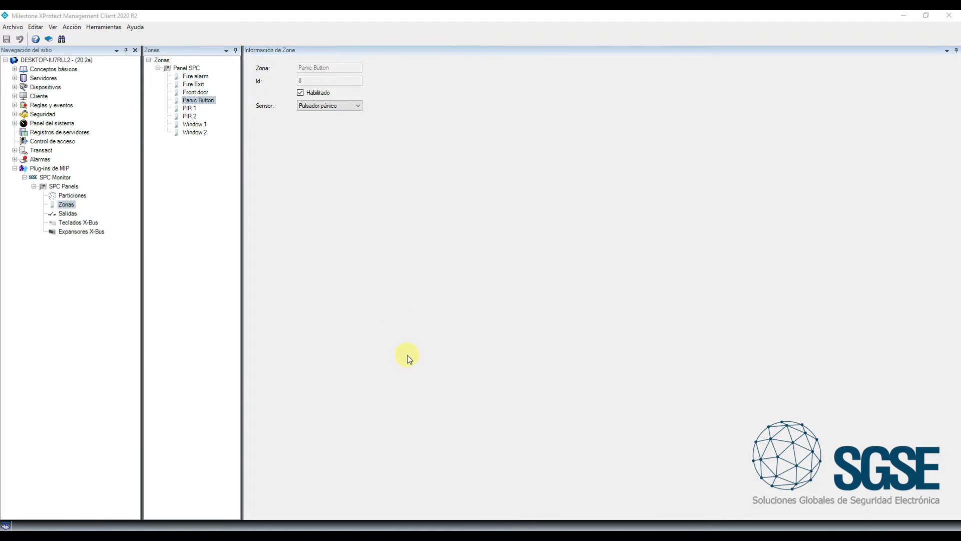
key(alt+Tab)
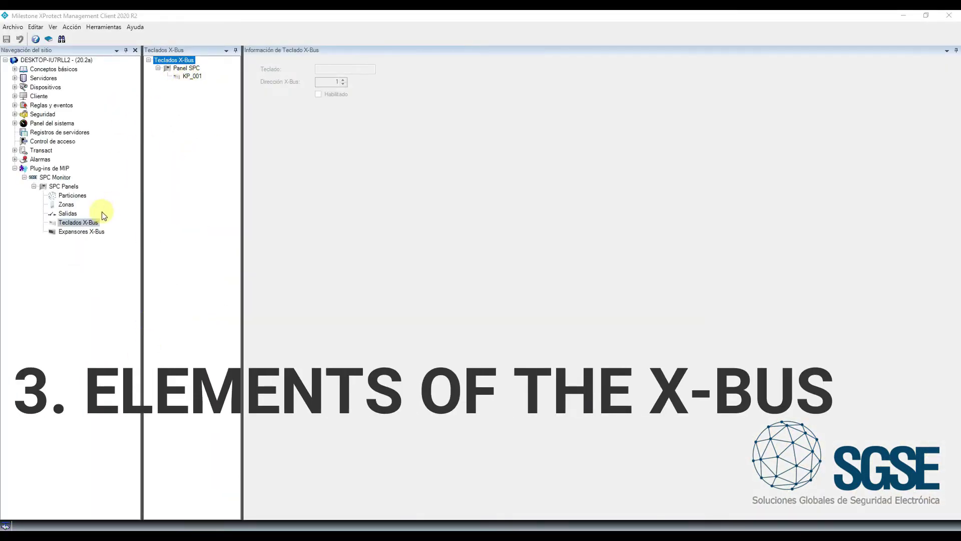
Select expander EXP_001 and raise its X-Bus address to 3
click(93, 232)
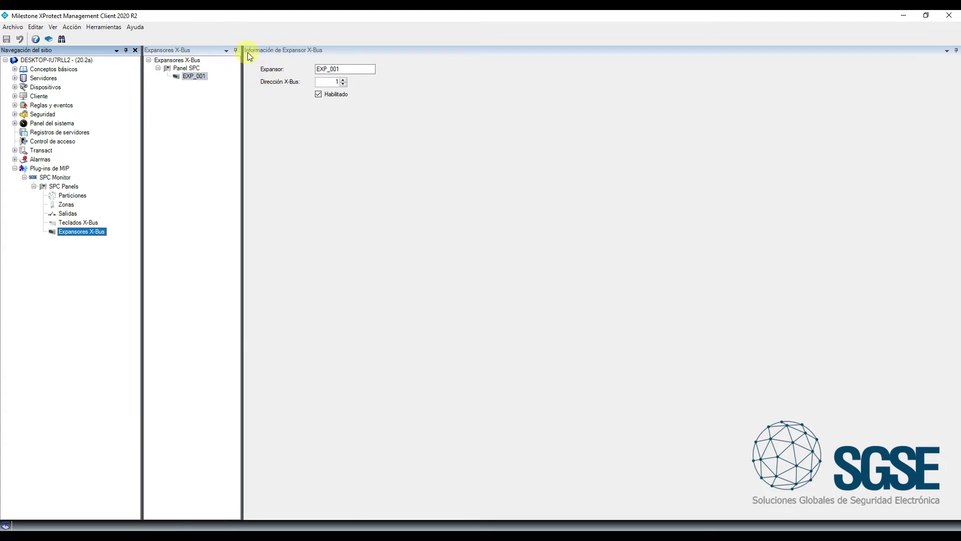
click(344, 80)
click(344, 80)
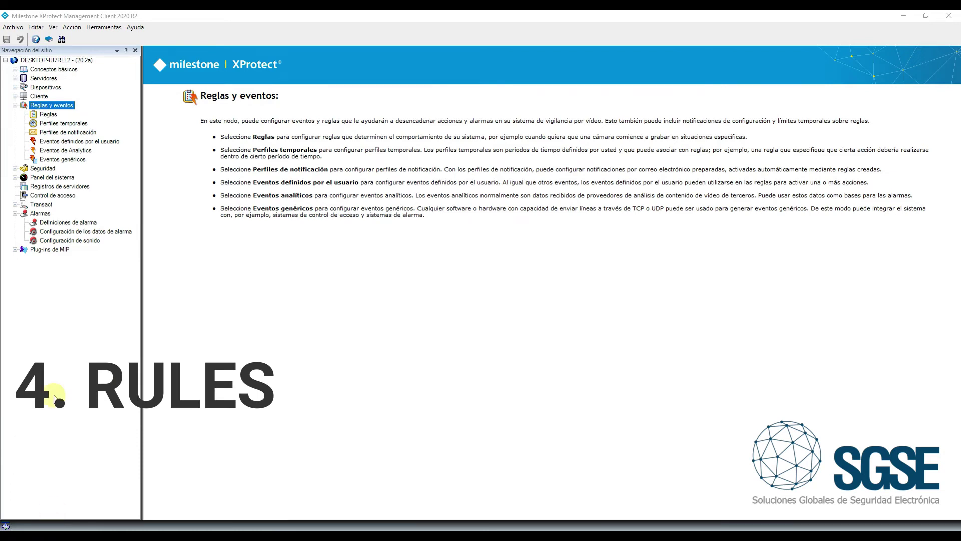
Create a new rule triggered by the SPC Monitor event Zona - Alarma
click(41, 214)
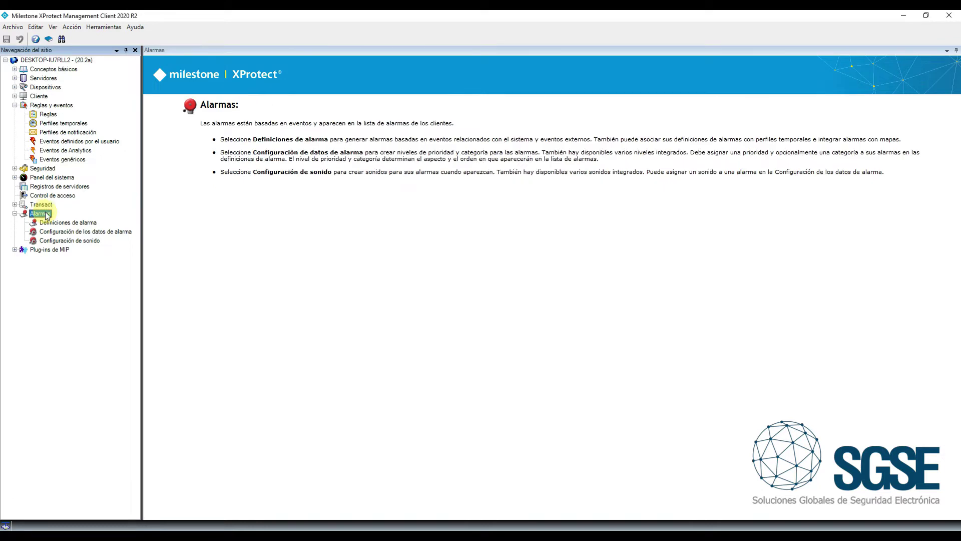
click(49, 114)
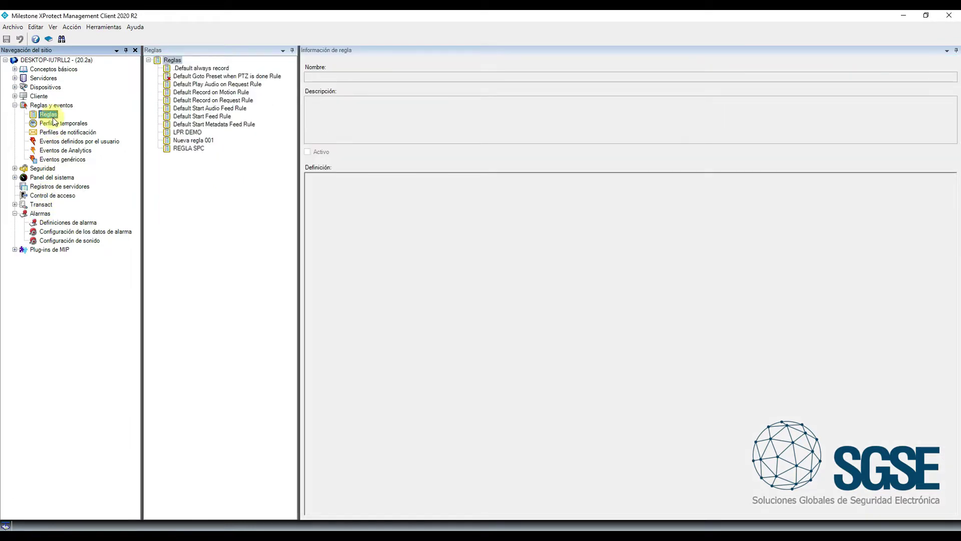
right_click(196, 174)
click(215, 189)
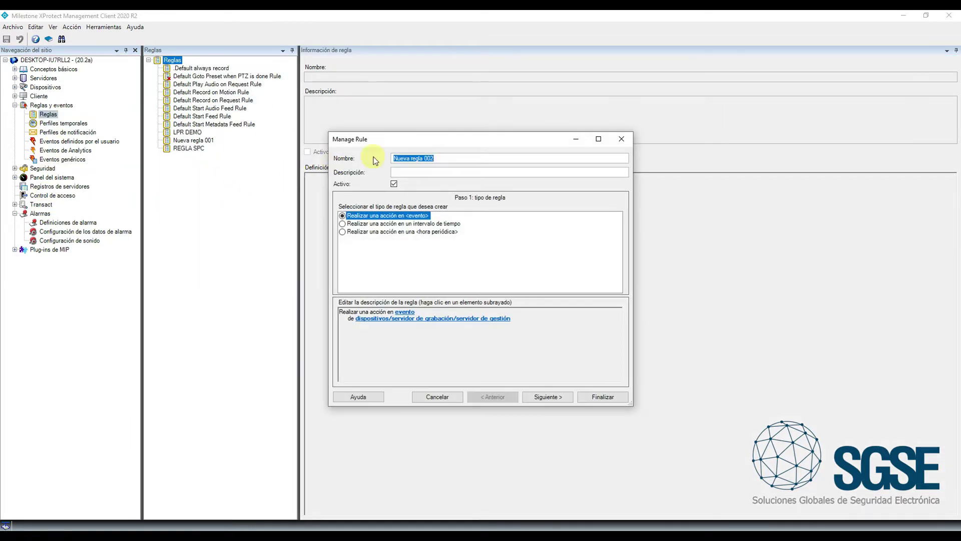
click(414, 315)
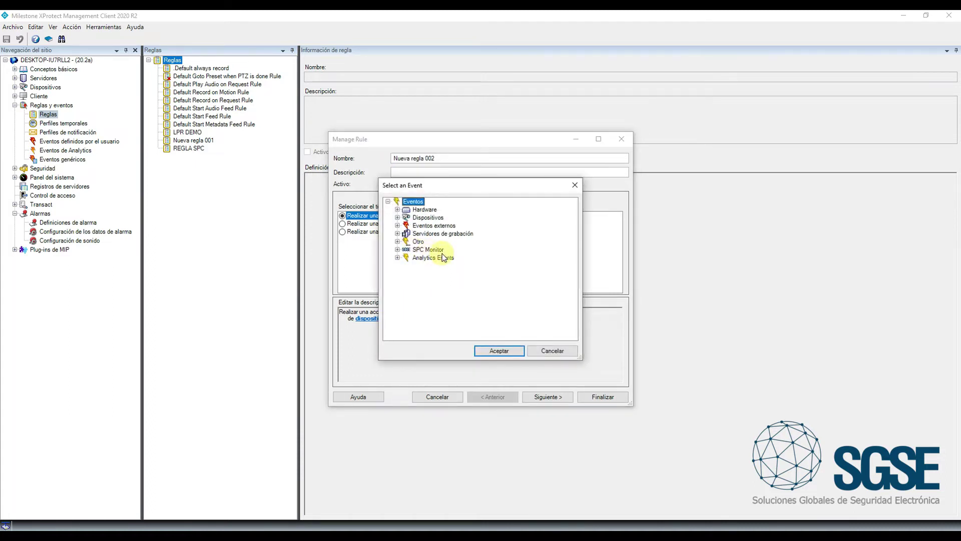
click(397, 250)
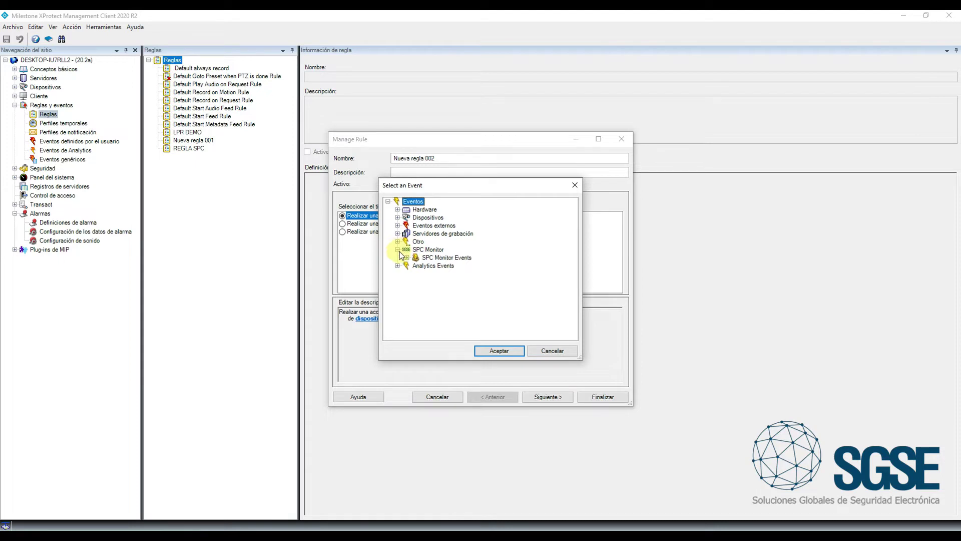
click(407, 258)
drag(429, 178, 429, 11)
drag(578, 357, 609, 522)
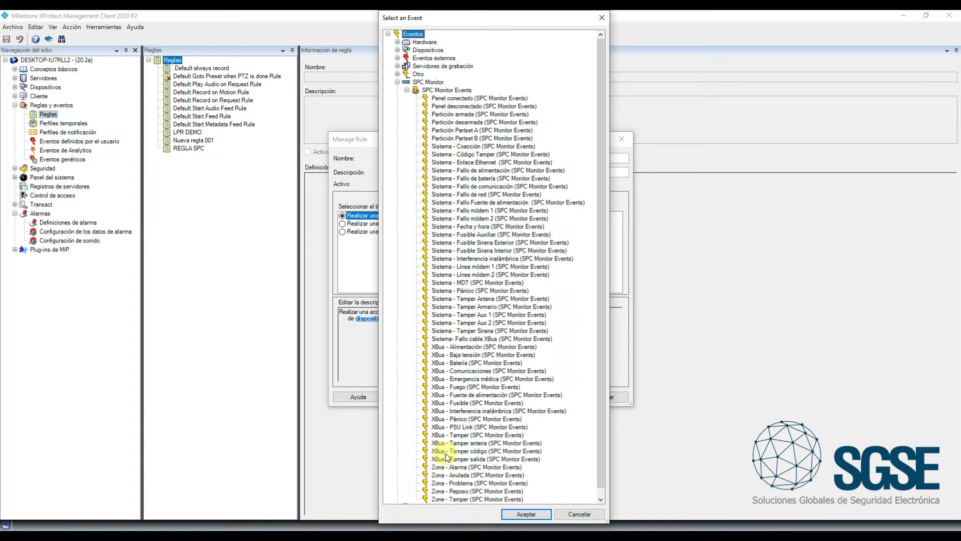
click(451, 468)
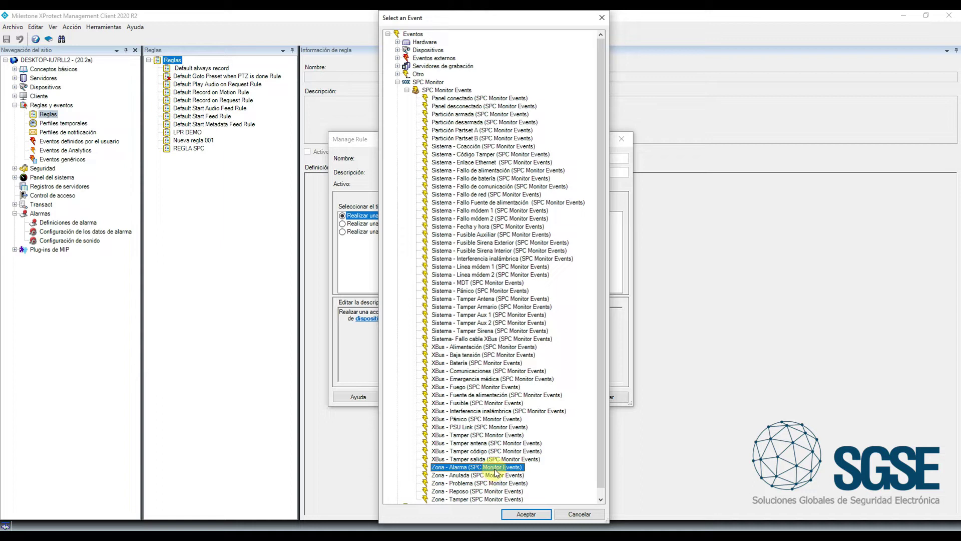
click(527, 514)
Set the Front door zone on Panel SPC as the rule's event source
click(489, 319)
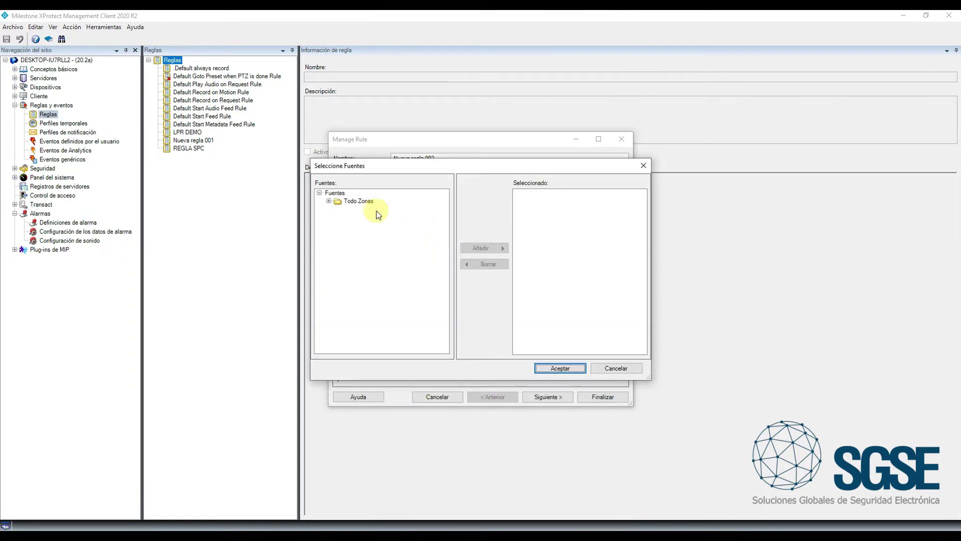
click(329, 201)
click(338, 209)
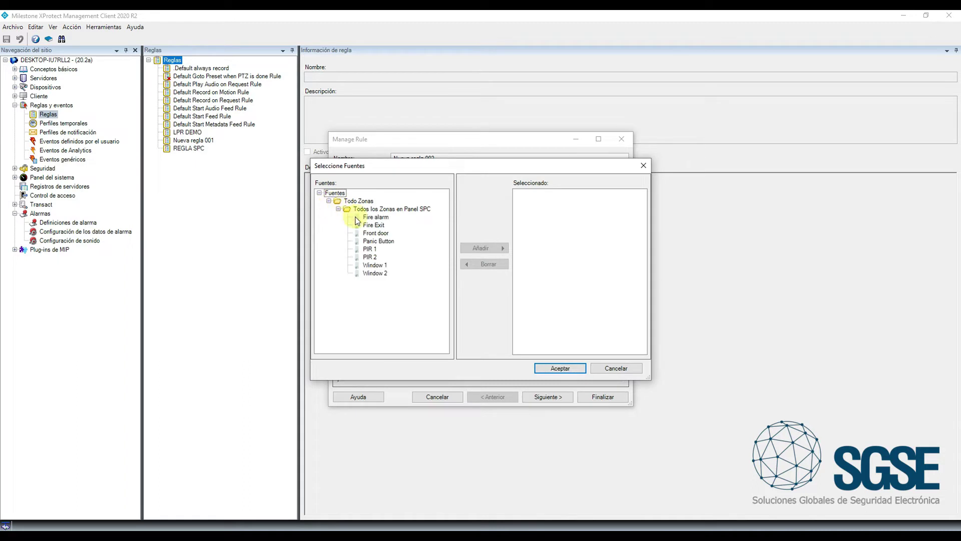
click(371, 236)
click(506, 250)
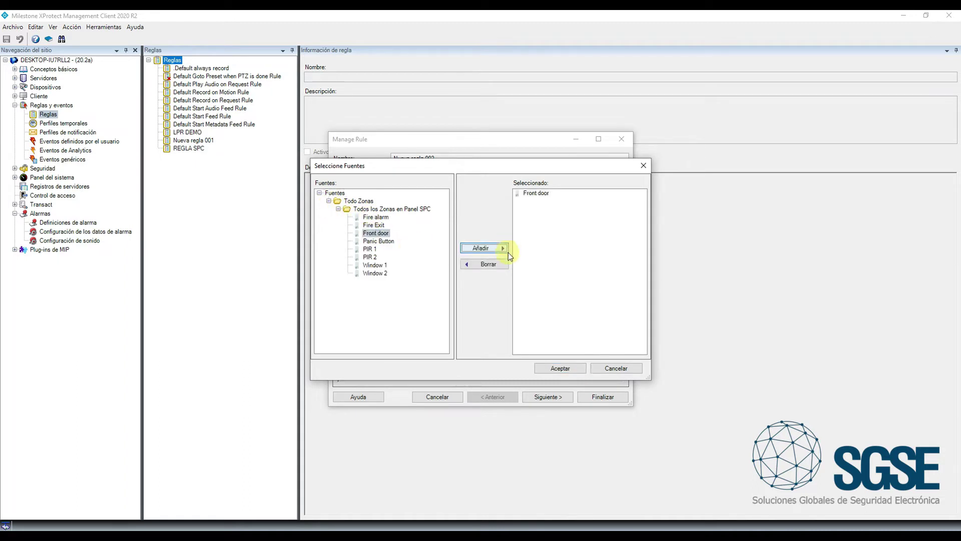
click(554, 371)
Add a move-to-preset PTZ action targeting the UNIVIEW camera
click(564, 399)
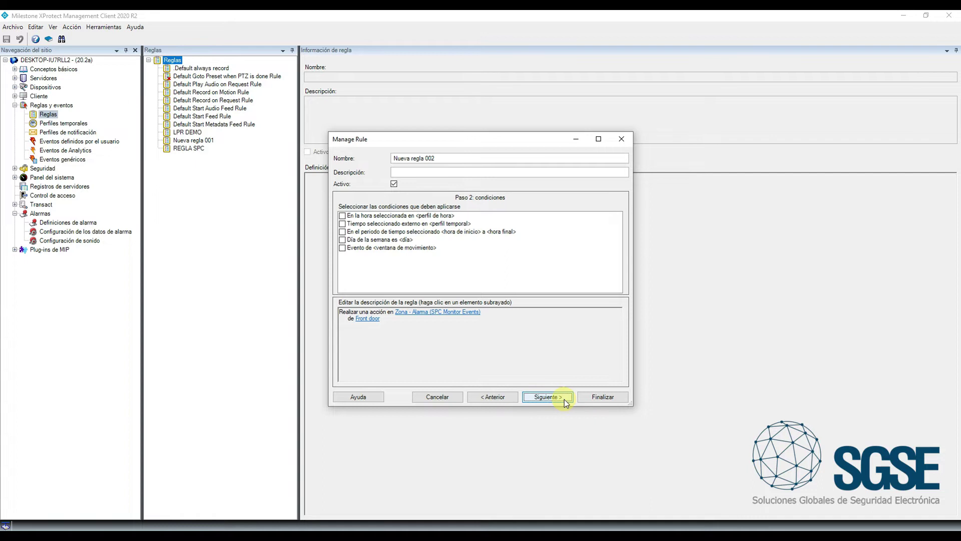
click(553, 396)
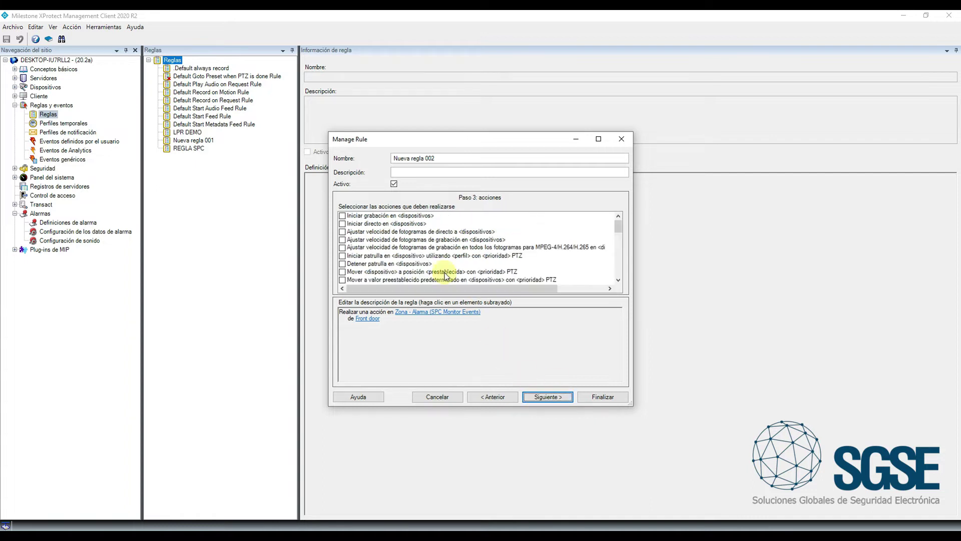
click(371, 272)
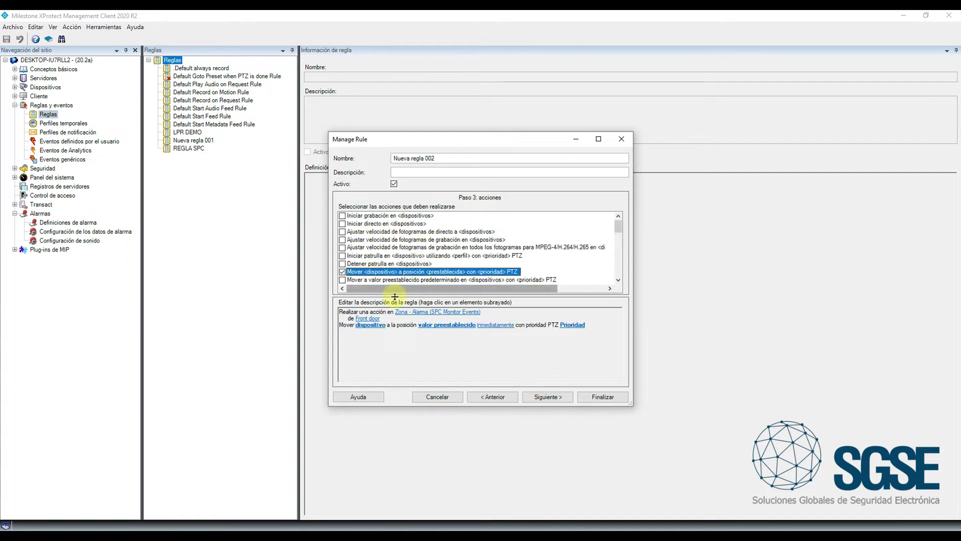
click(376, 325)
click(407, 202)
click(426, 226)
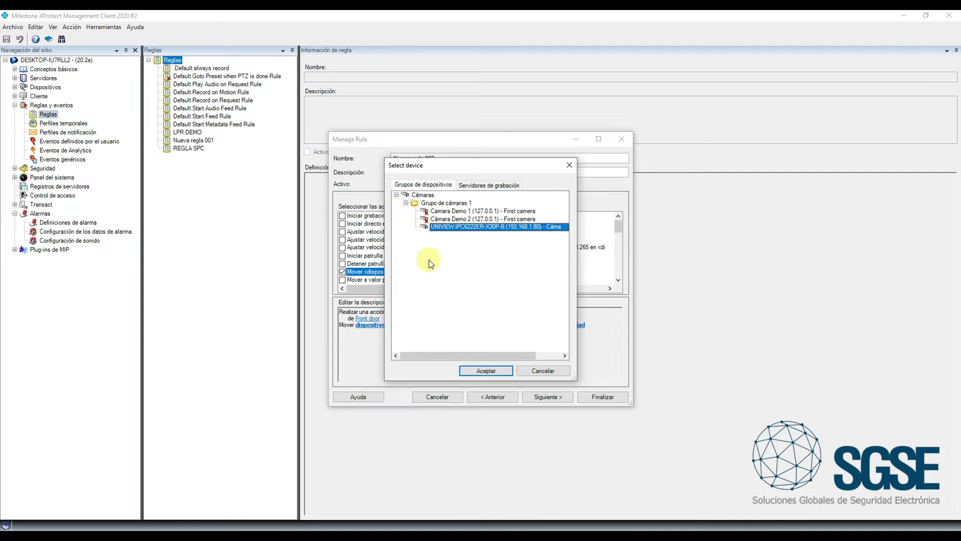
click(472, 371)
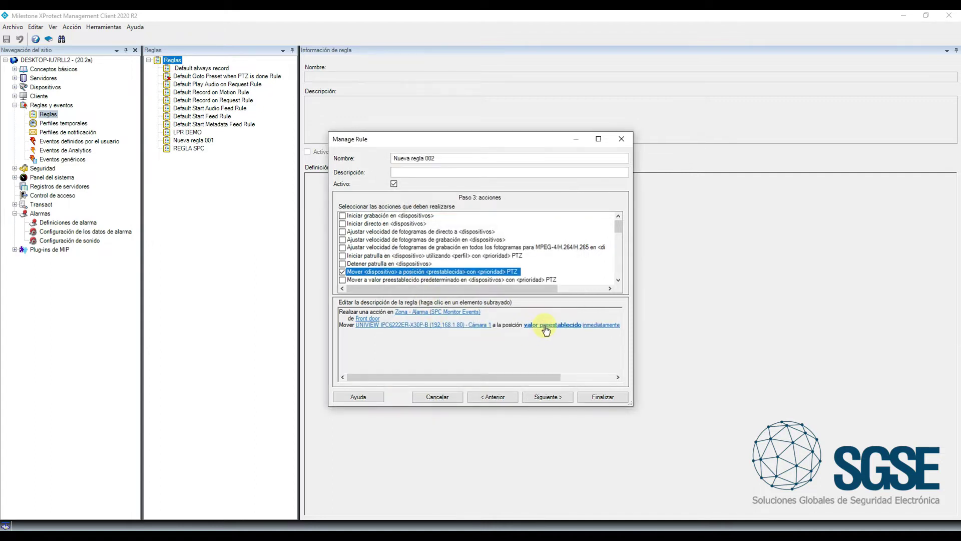
Use preset 3Z at PTZ priority 1, name the rule 'Mover domo en alarma', and finish
click(546, 326)
click(450, 239)
click(453, 338)
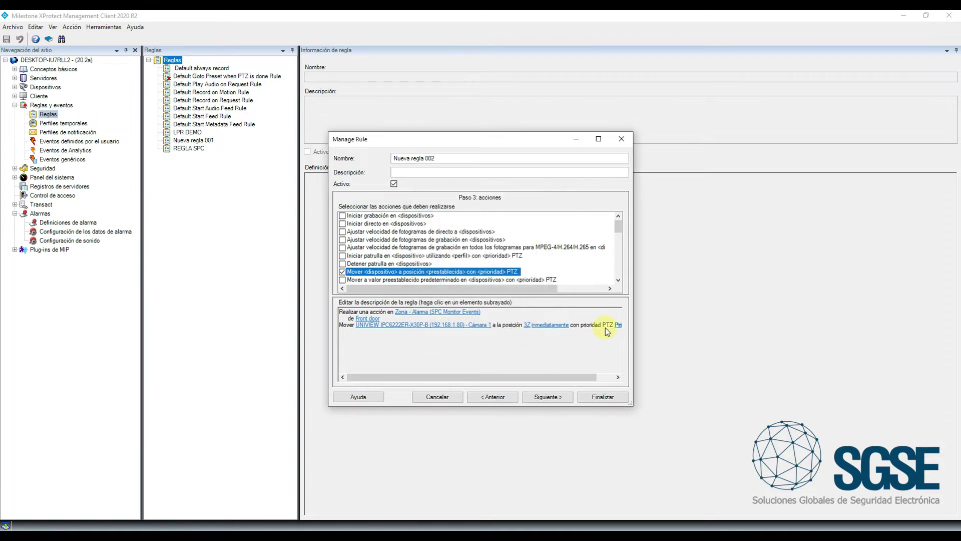
click(619, 325)
click(460, 295)
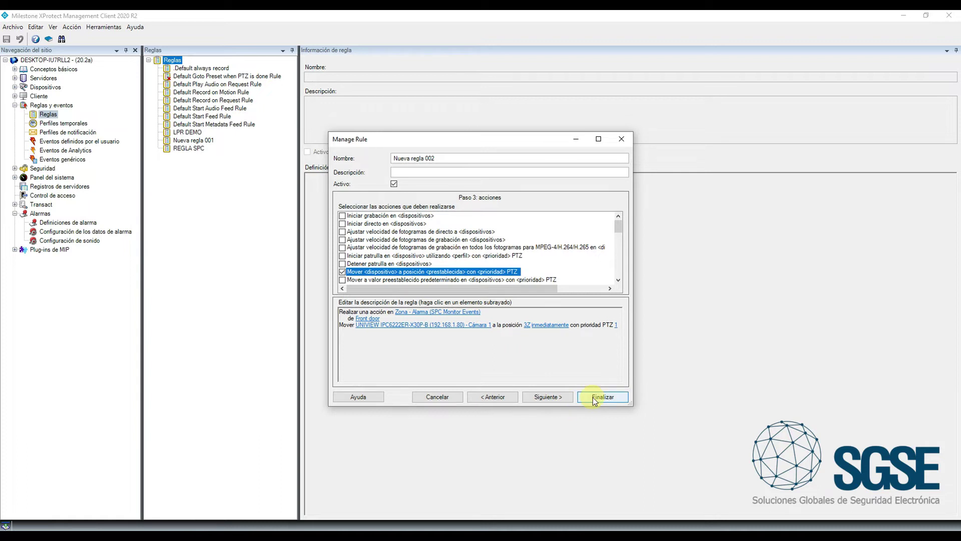
drag(446, 158, 393, 158)
text(Mover domo en alarma)
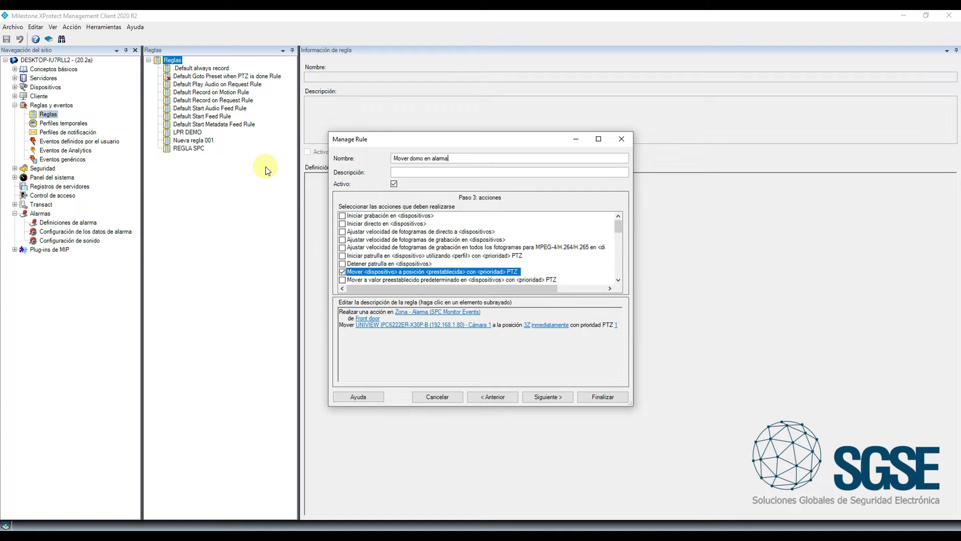
click(591, 400)
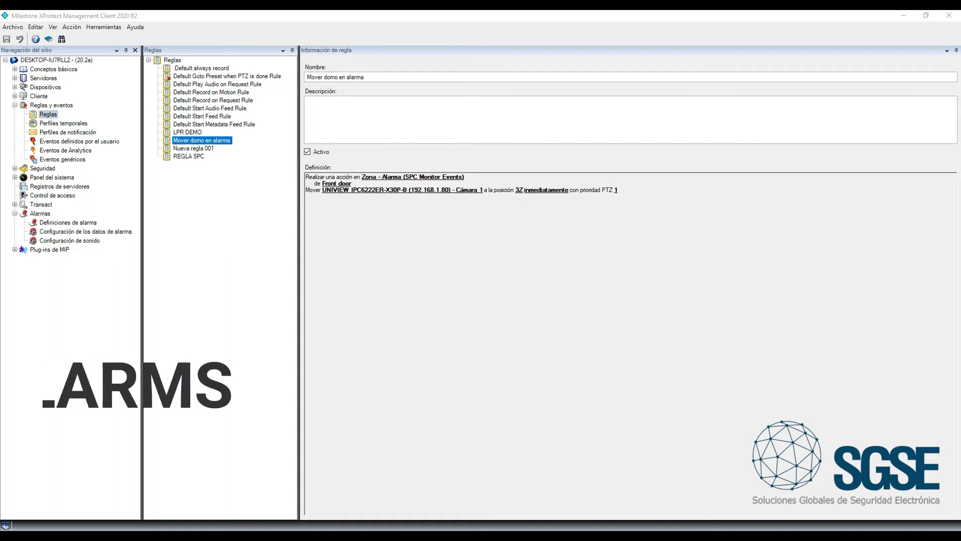
Add a new alarm definition triggered by the SPC Monitor Events 'Zona - Alarma' event
click(46, 222)
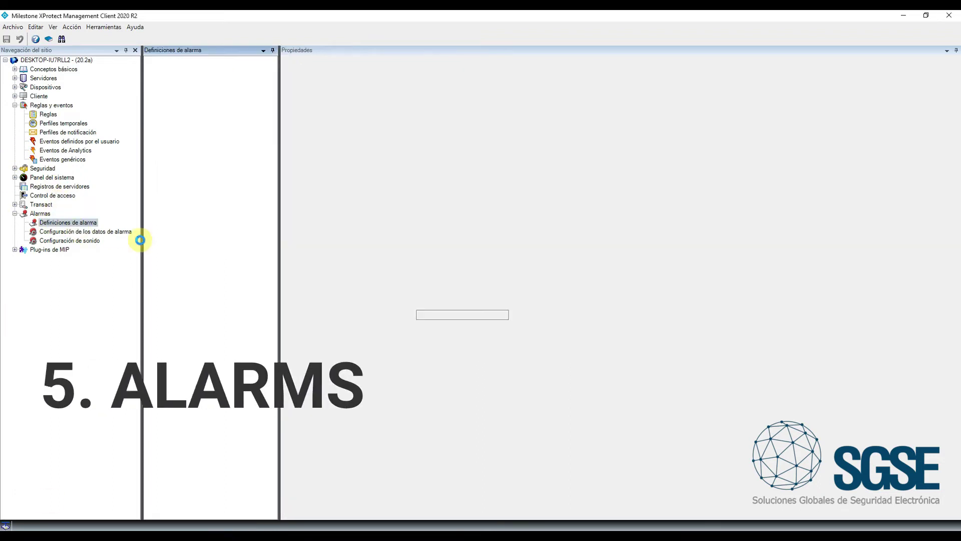
right_click(200, 402)
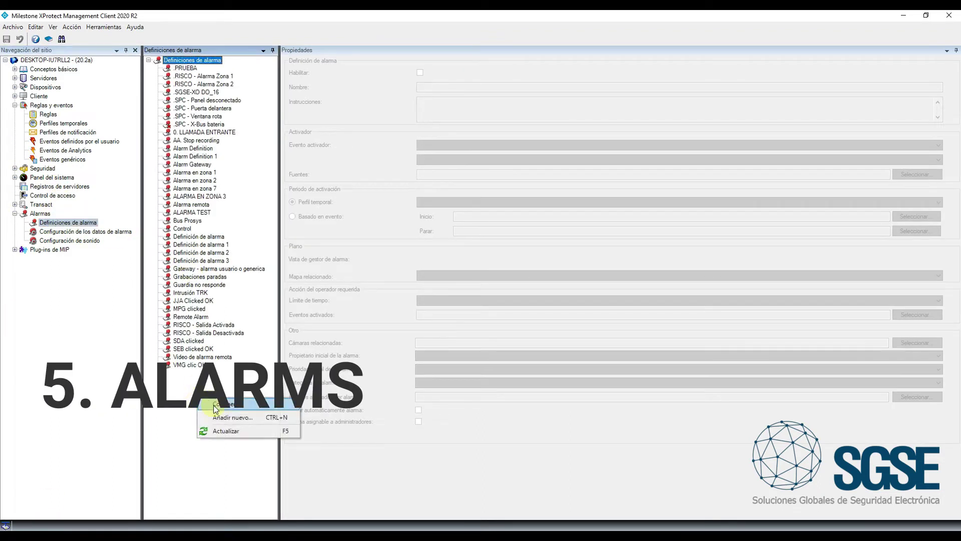
click(231, 417)
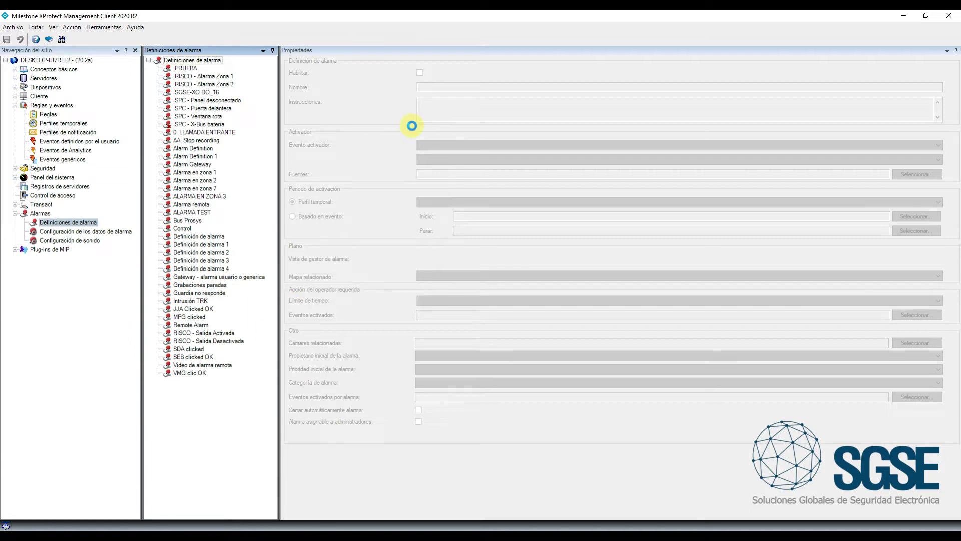
click(437, 144)
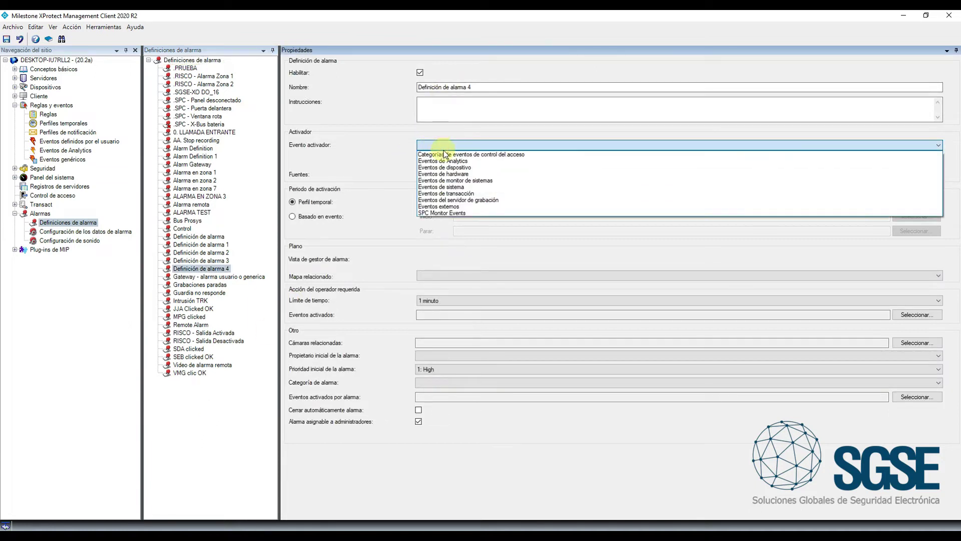
click(453, 214)
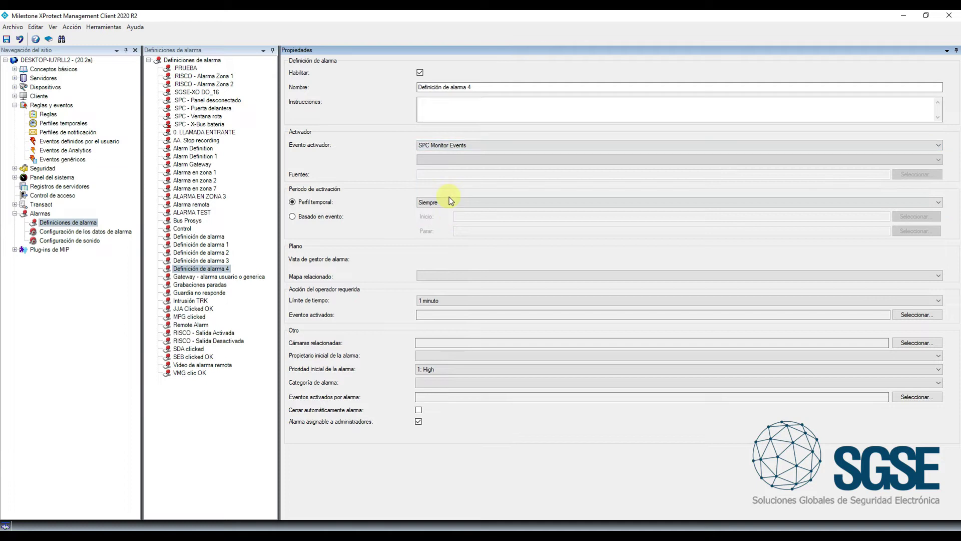
click(451, 159)
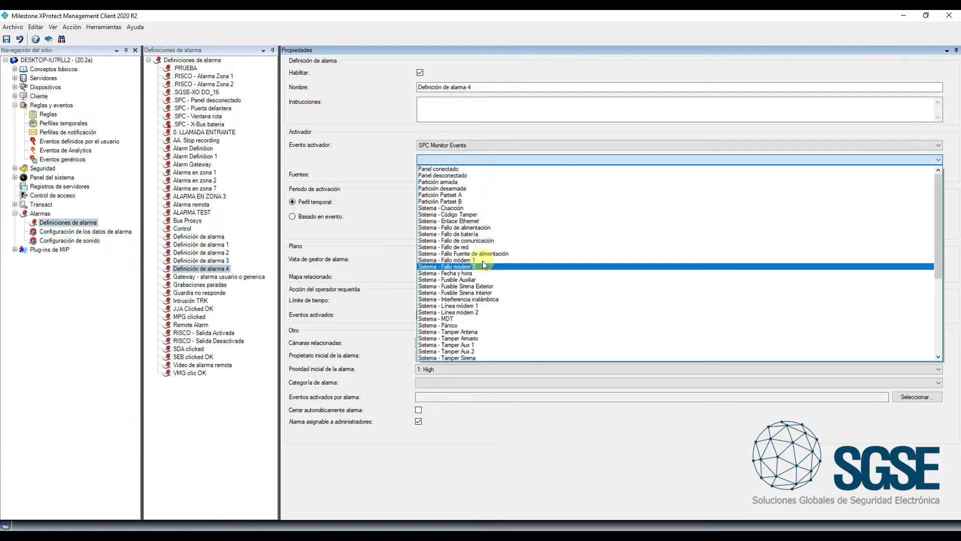
scroll(486, 245, down, 7)
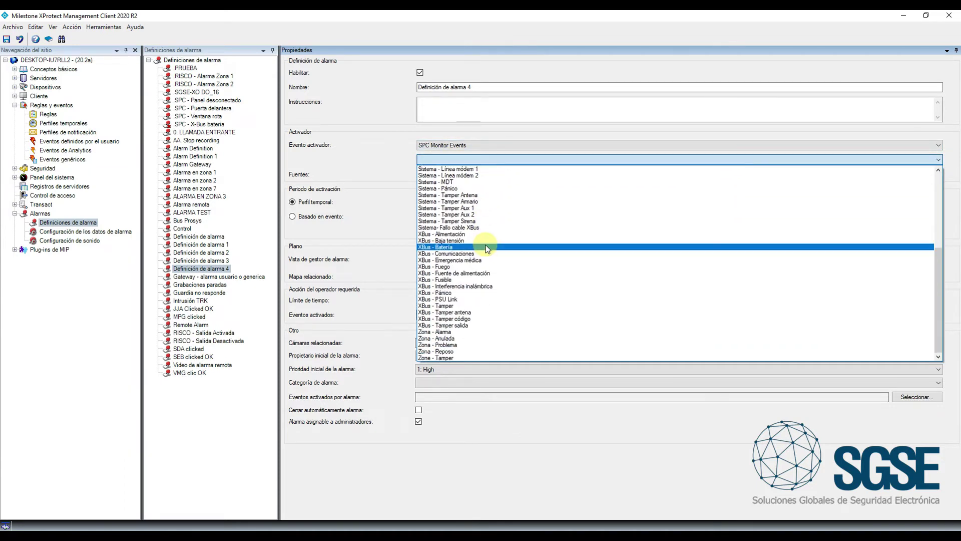
click(466, 332)
Set Todo Zonas as the source and save the alarm 'Alarma intrusión en panel SPC'
click(436, 176)
click(918, 174)
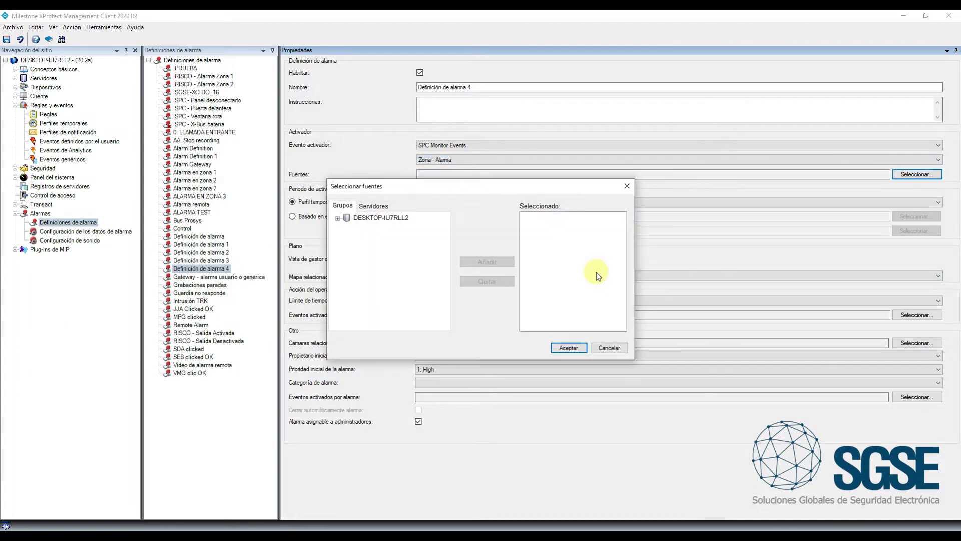
click(375, 207)
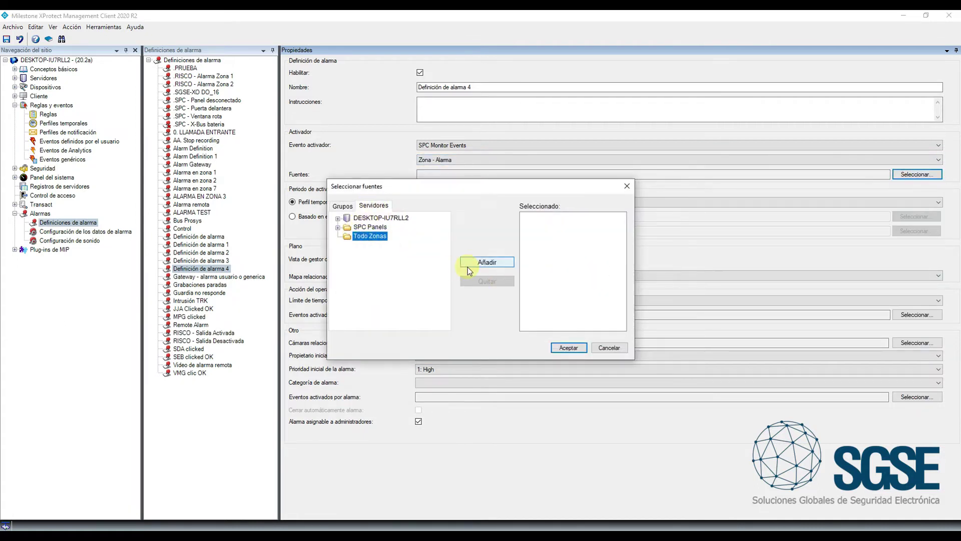
click(473, 262)
click(568, 347)
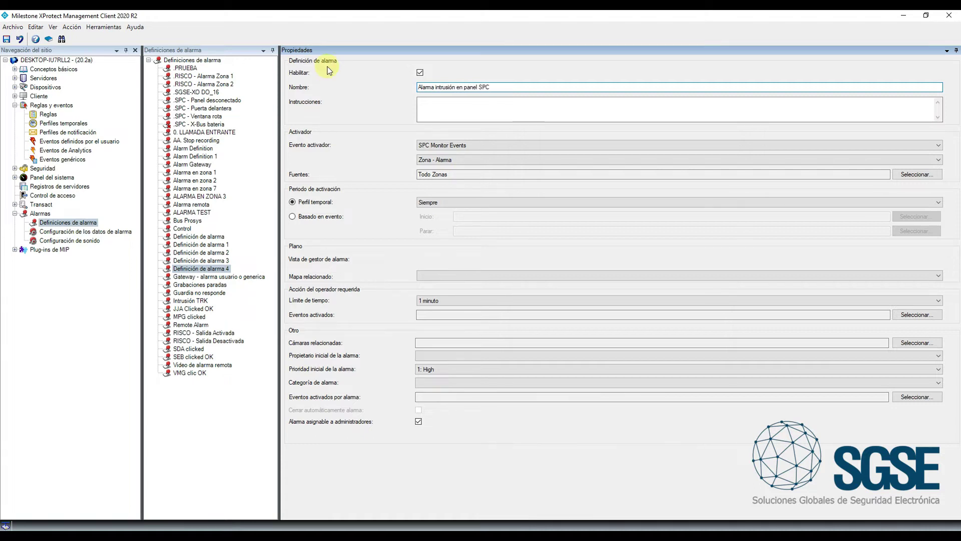
click(7, 39)
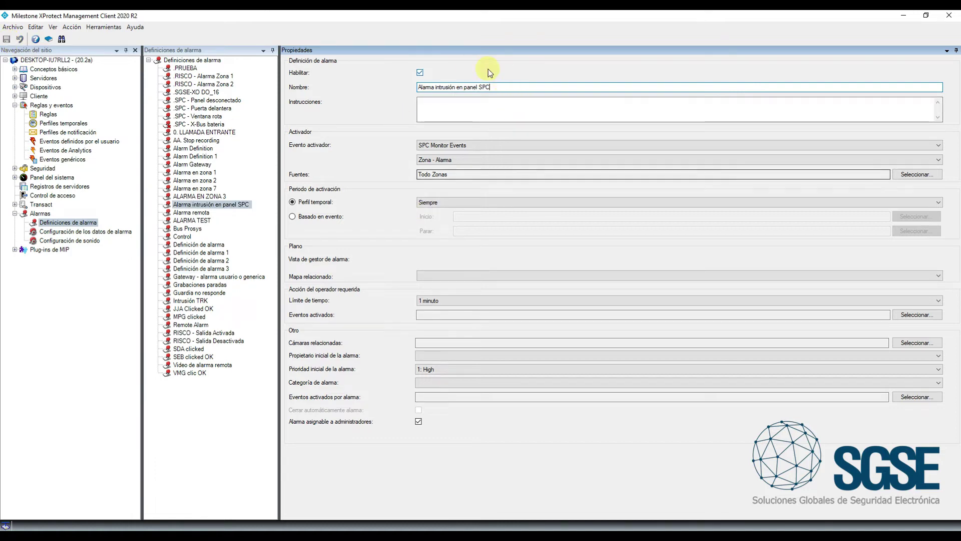
click(485, 155)
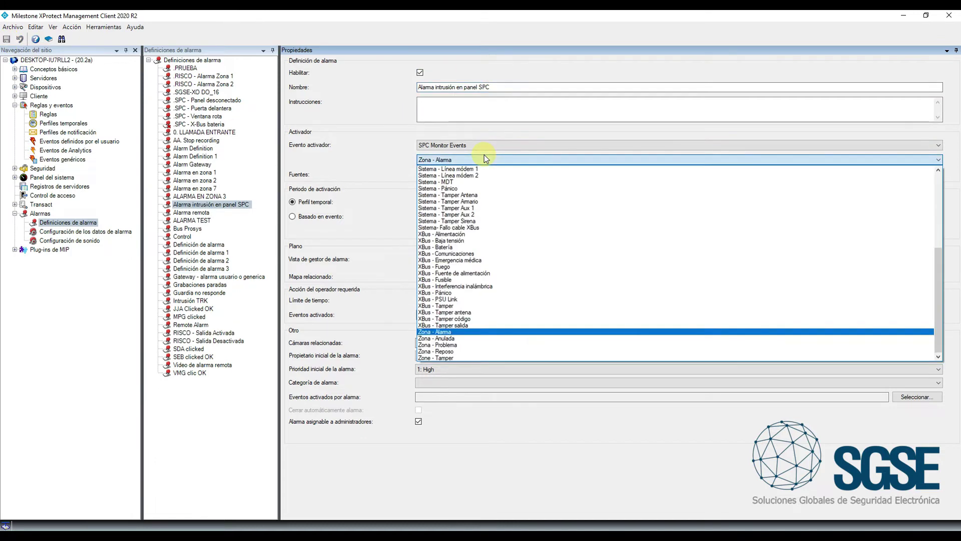
click(484, 154)
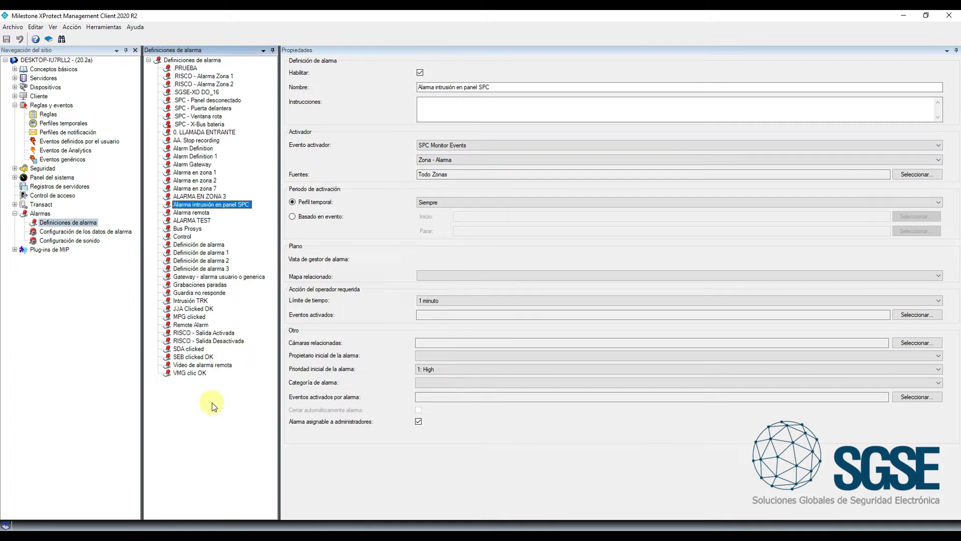
right_click(214, 402)
Add another alarm definition triggered by SPC Monitor Events 'Sistema - Fallo de batería'
click(231, 424)
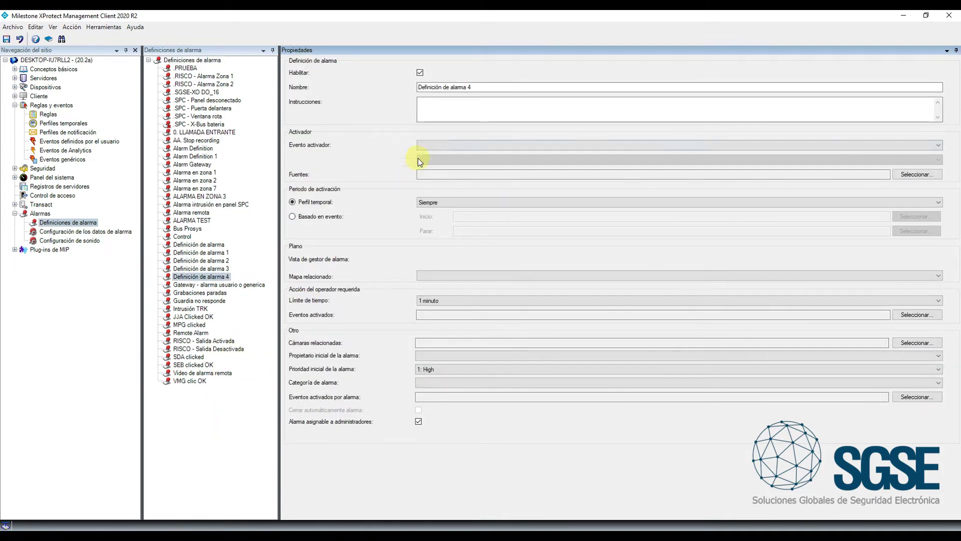
click(425, 145)
click(443, 213)
click(449, 160)
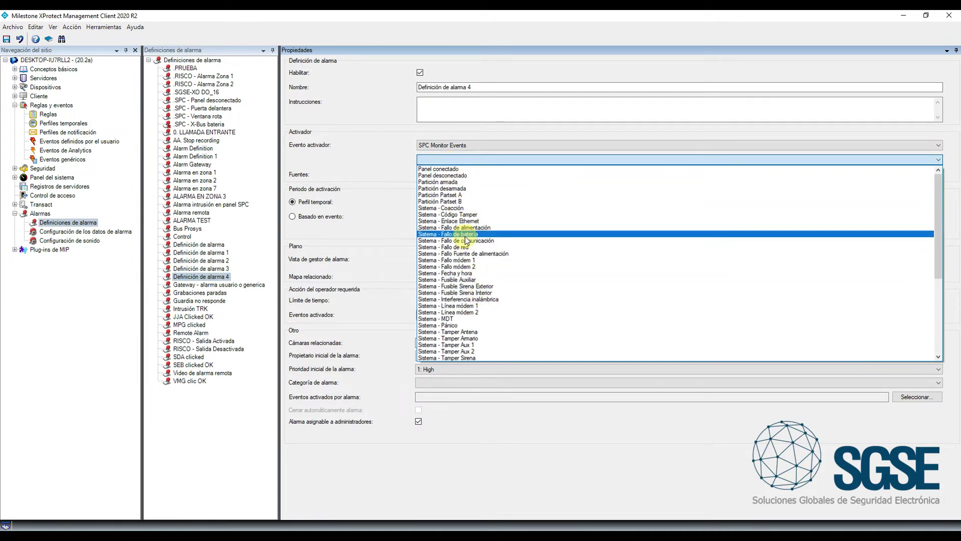
click(465, 234)
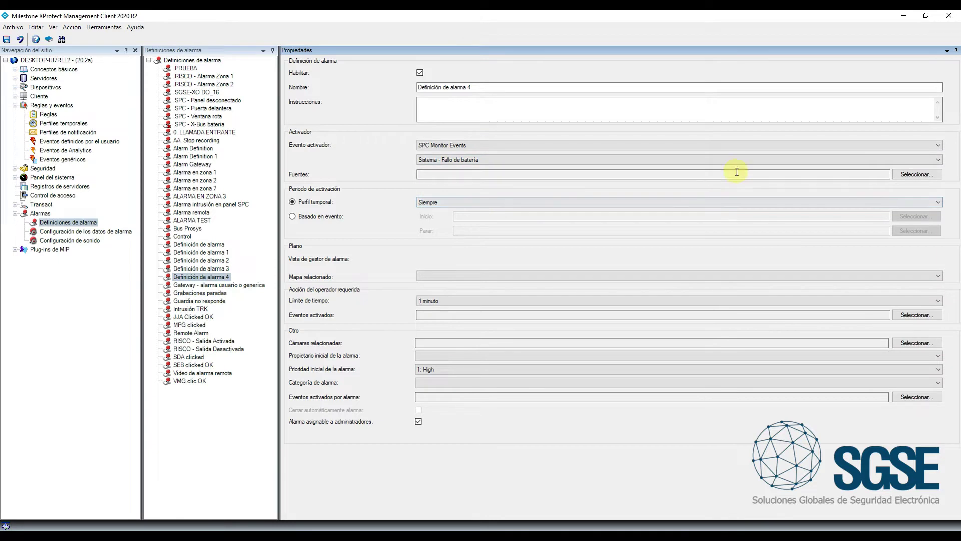
Use Todo SPC Panels as the source and start renaming the alarm 'Fallo batería en panel SPC'
click(908, 175)
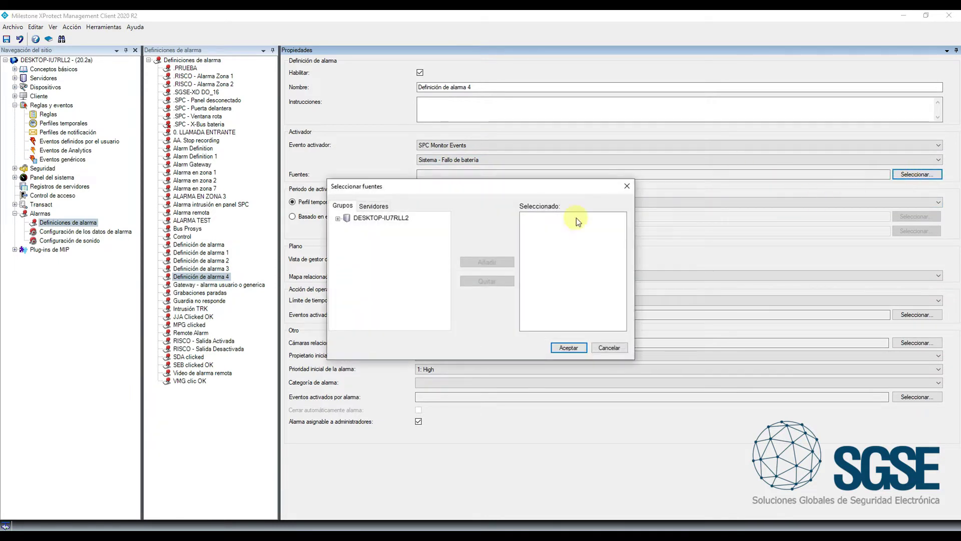
click(374, 206)
click(352, 237)
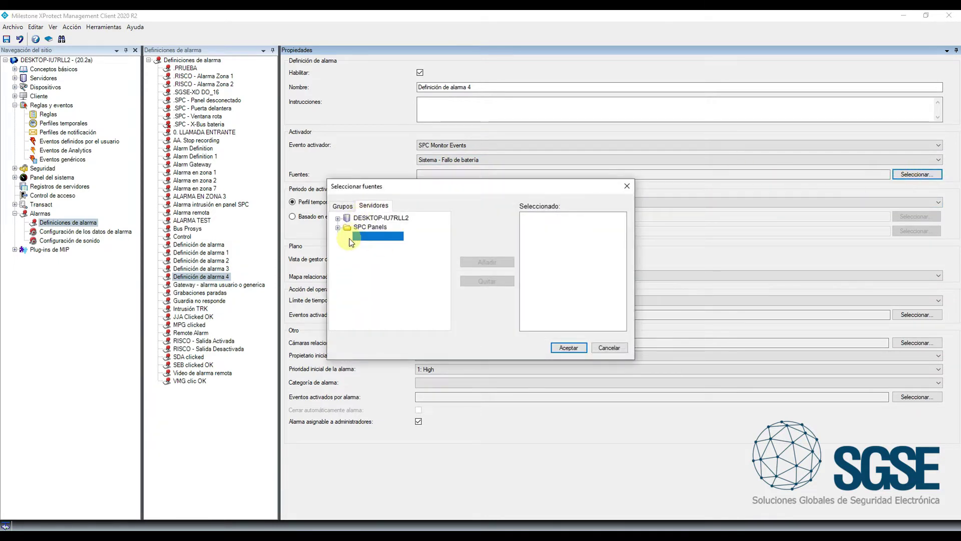
click(489, 262)
click(566, 346)
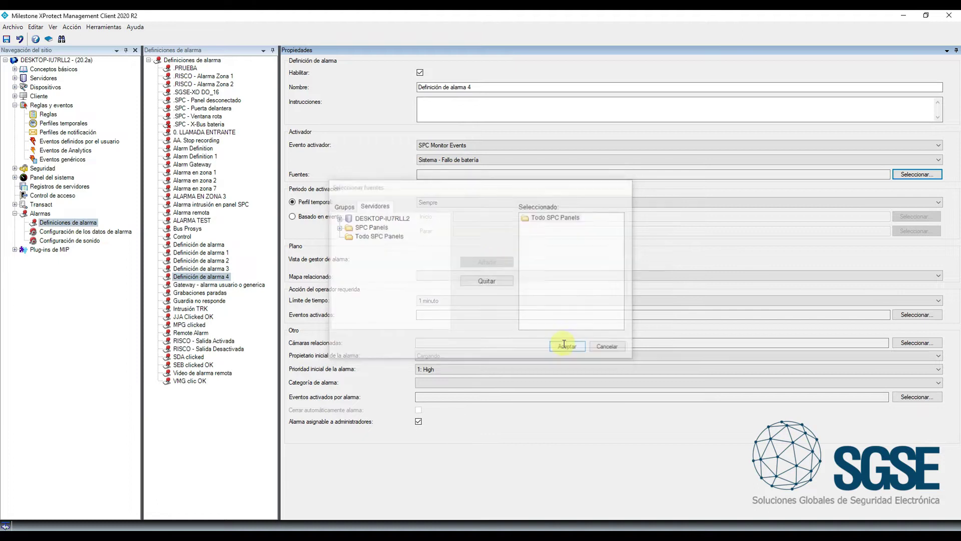
drag(479, 87, 345, 70)
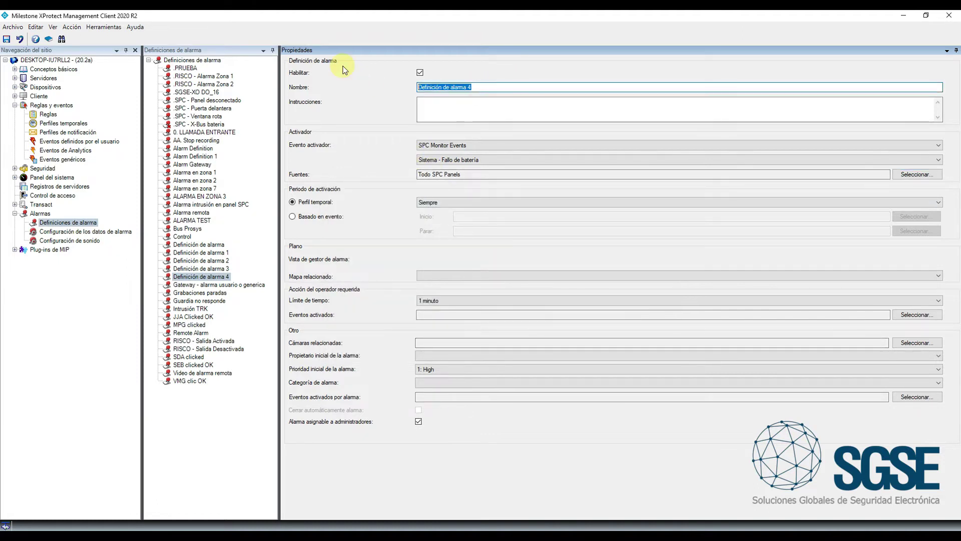
text(F)
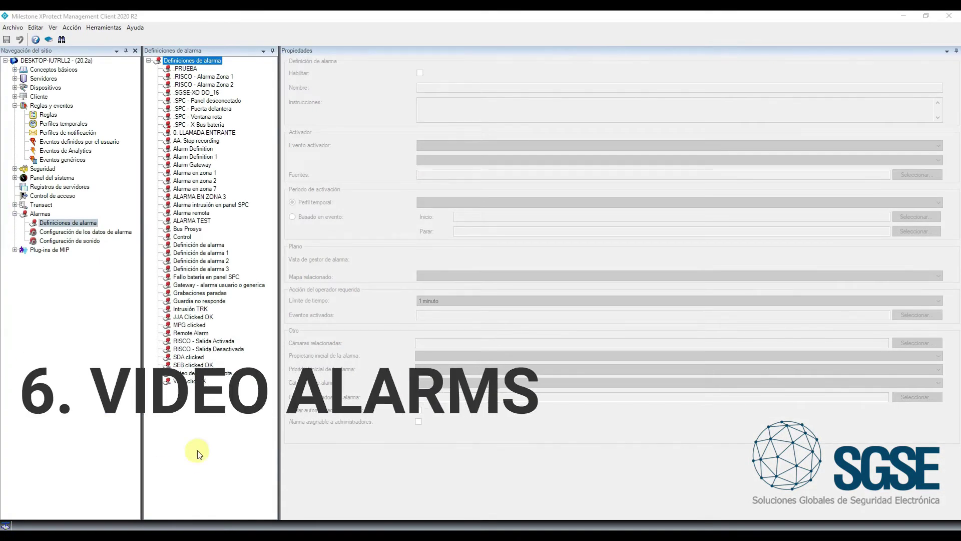
Add a third alarm definition triggered by SPC Monitor Events 'Zona - Alarma'
right_click(198, 434)
click(220, 440)
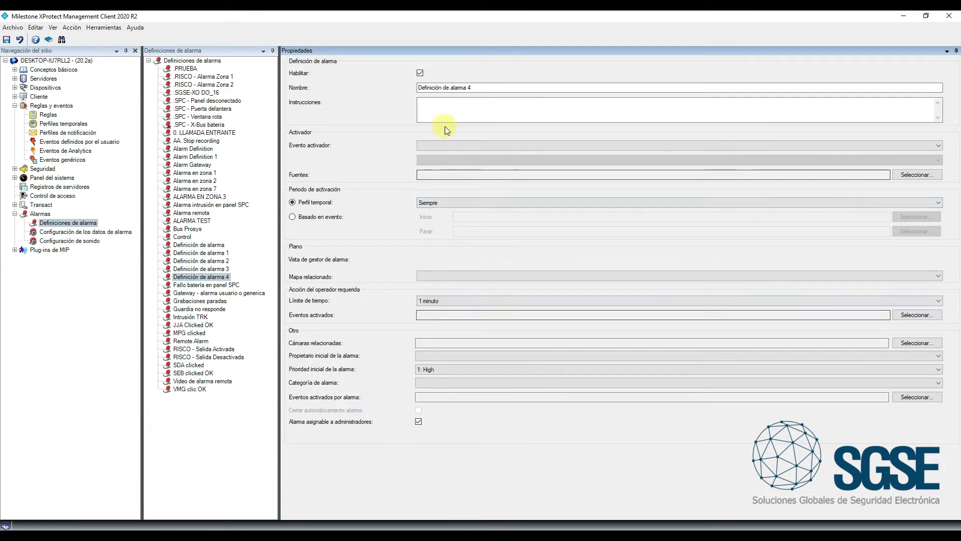
click(441, 145)
click(433, 209)
click(440, 160)
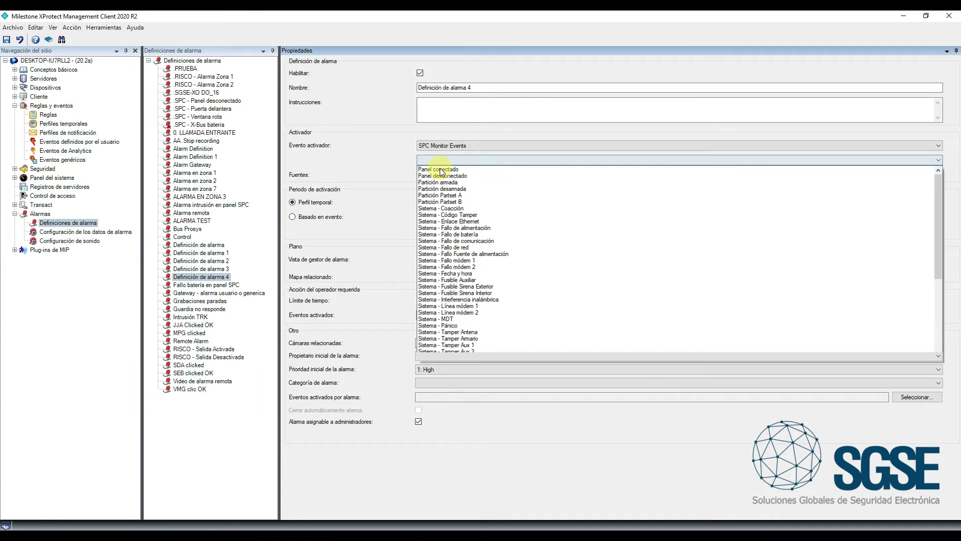
scroll(445, 333, down, 7)
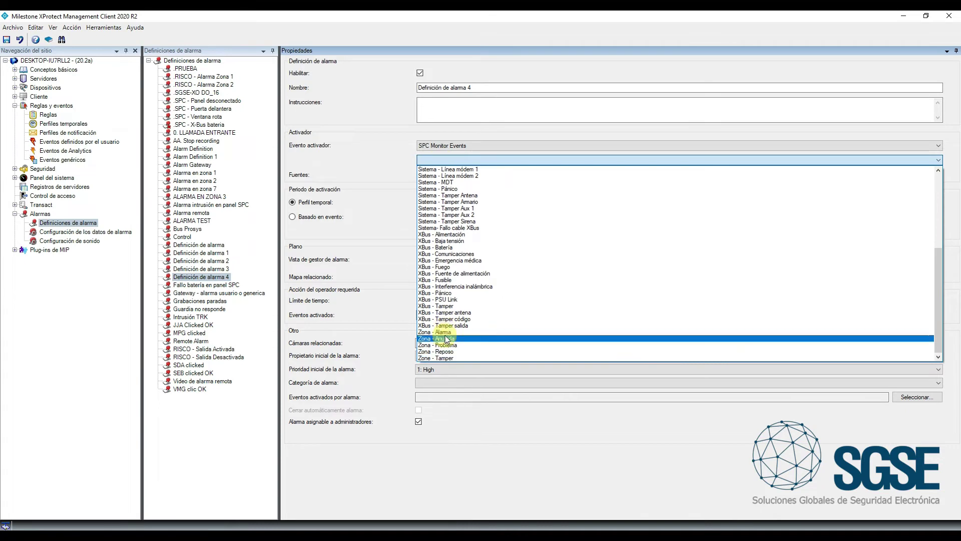
click(443, 332)
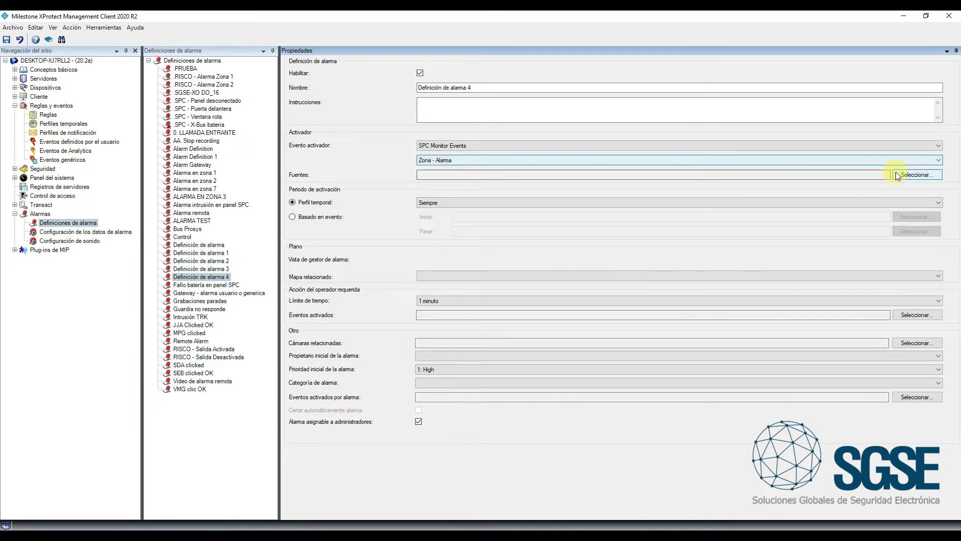
Set the Window 1 zone of Panel SPC as the alarm's only source
click(897, 175)
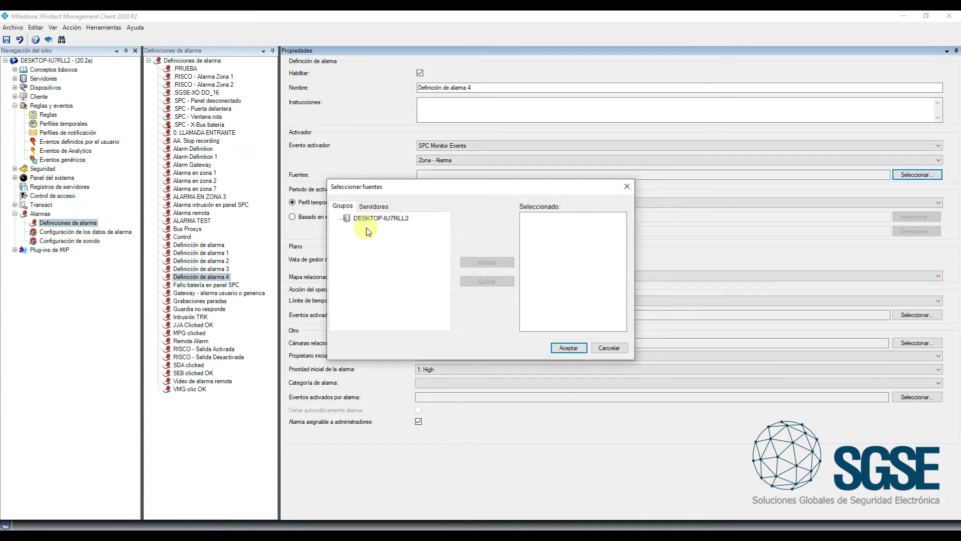
click(373, 206)
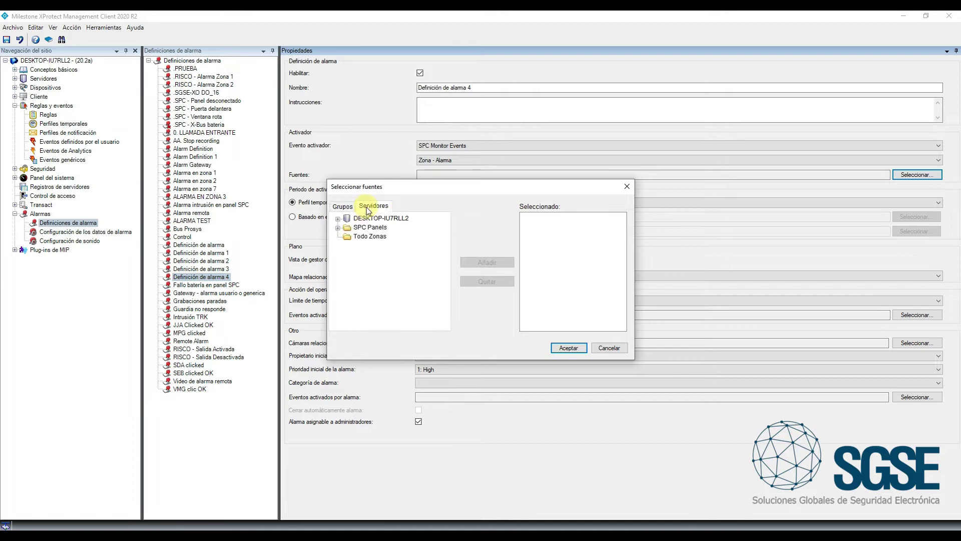
double_click(346, 231)
click(348, 237)
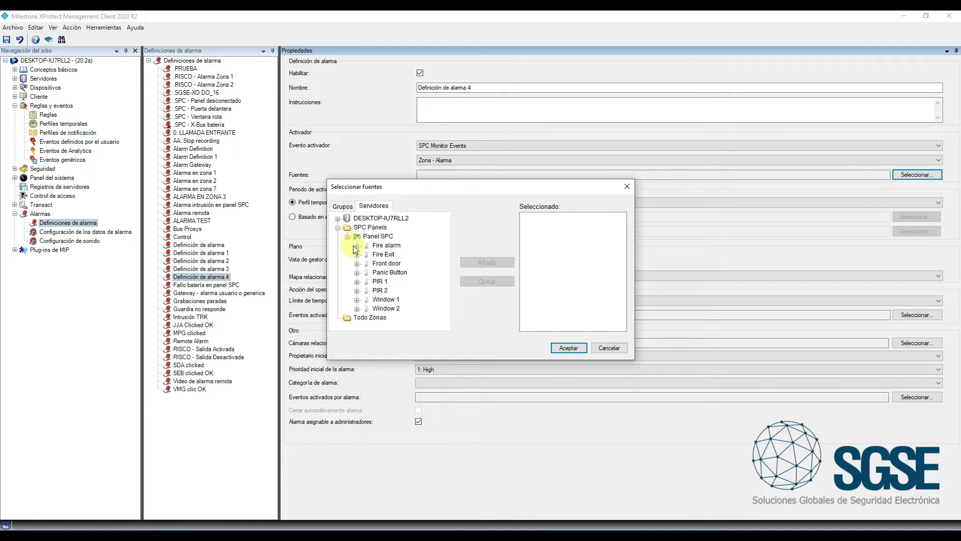
click(386, 299)
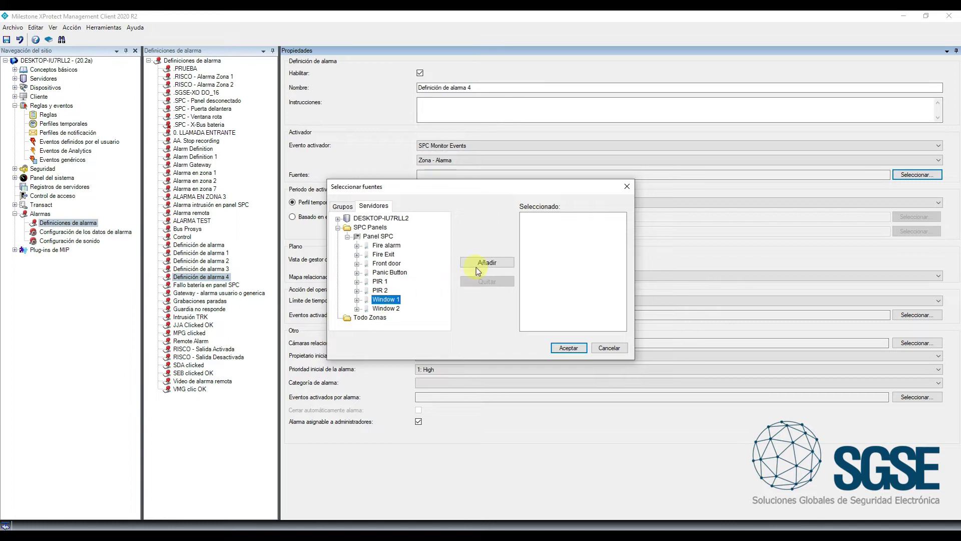
click(476, 263)
click(567, 349)
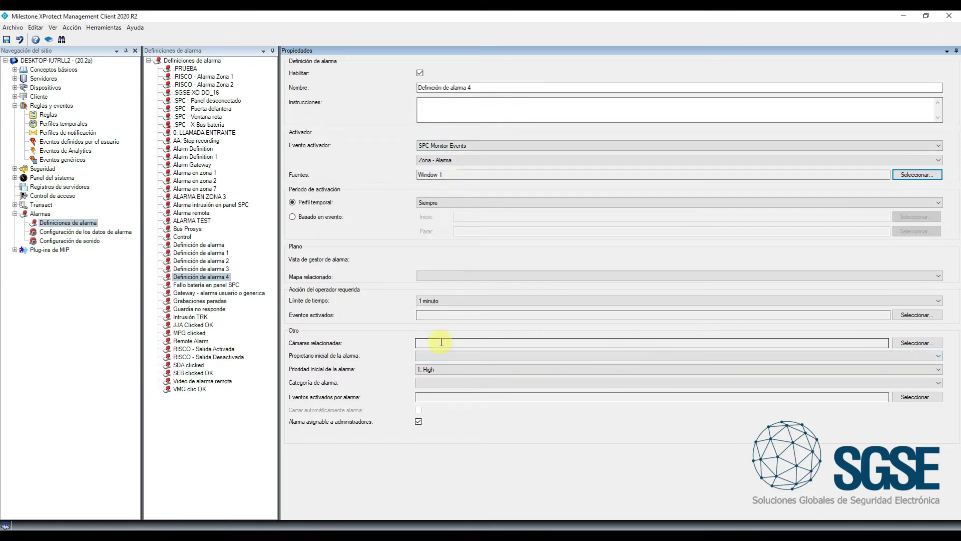
Link the second UNIVIEW camera from Grupo de cámaras 1 as the related camera
click(912, 343)
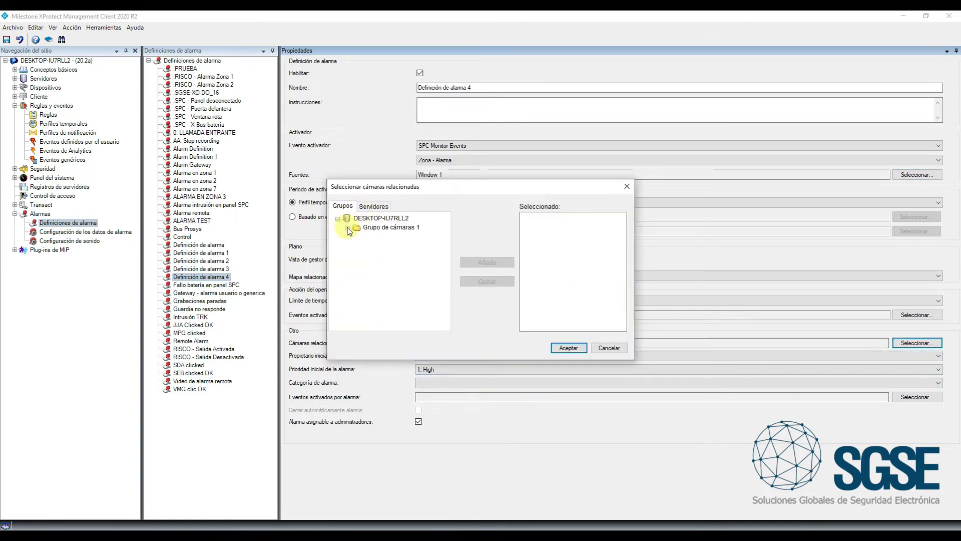
click(347, 228)
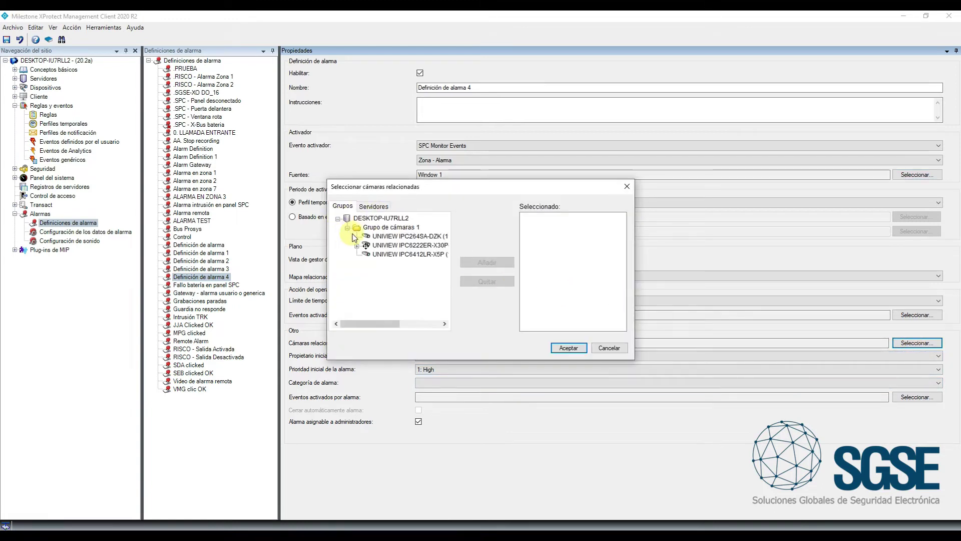
click(381, 245)
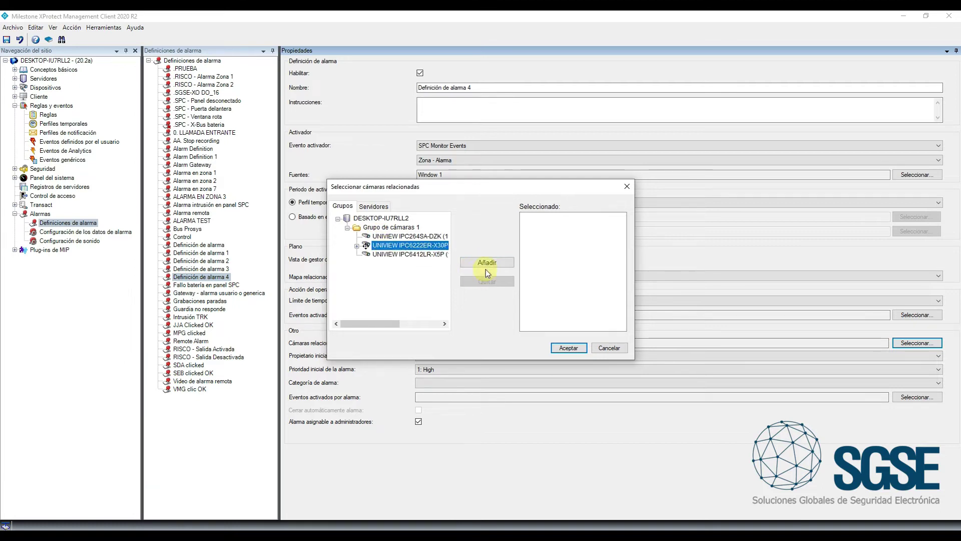
click(487, 264)
click(567, 347)
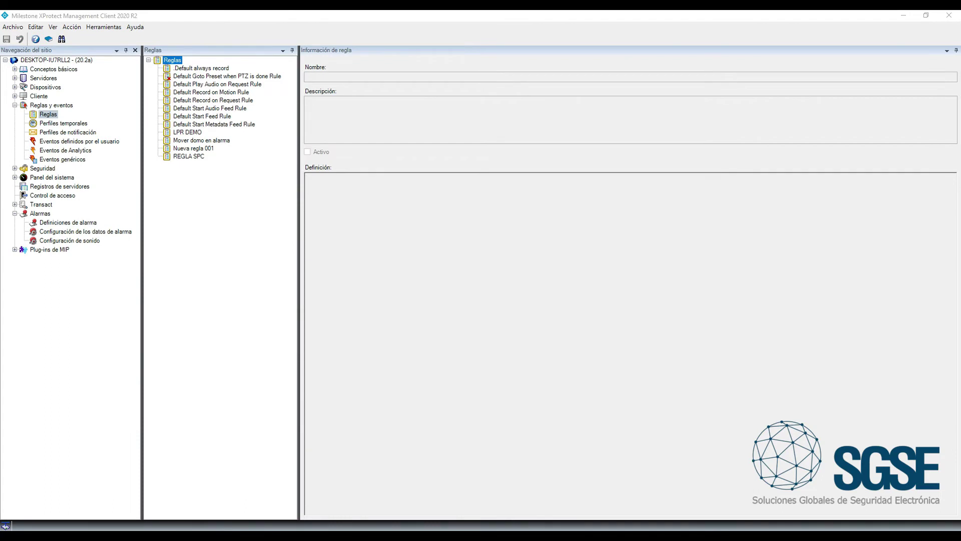
Start a new rule triggered by the user-defined event EVENTO DEMO
right_click(205, 209)
click(217, 226)
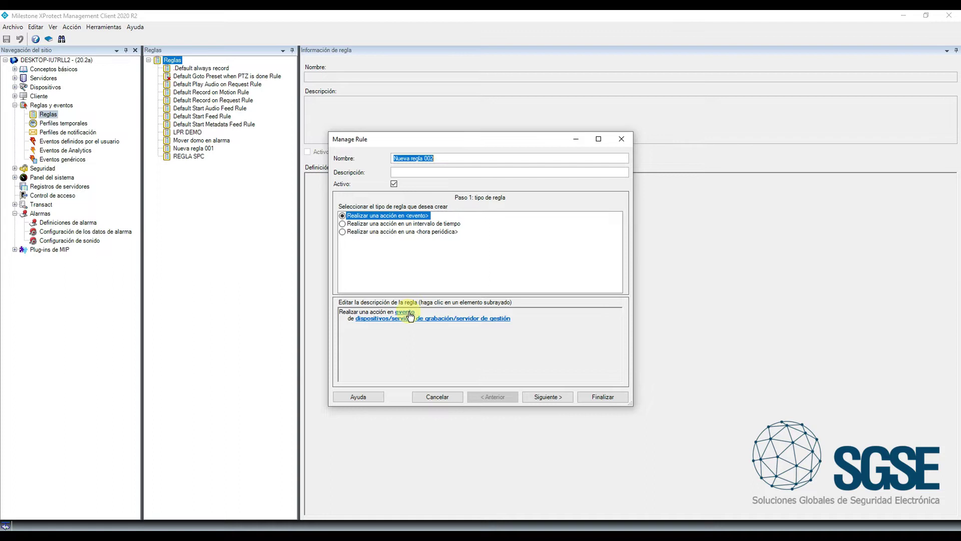
click(405, 312)
click(398, 225)
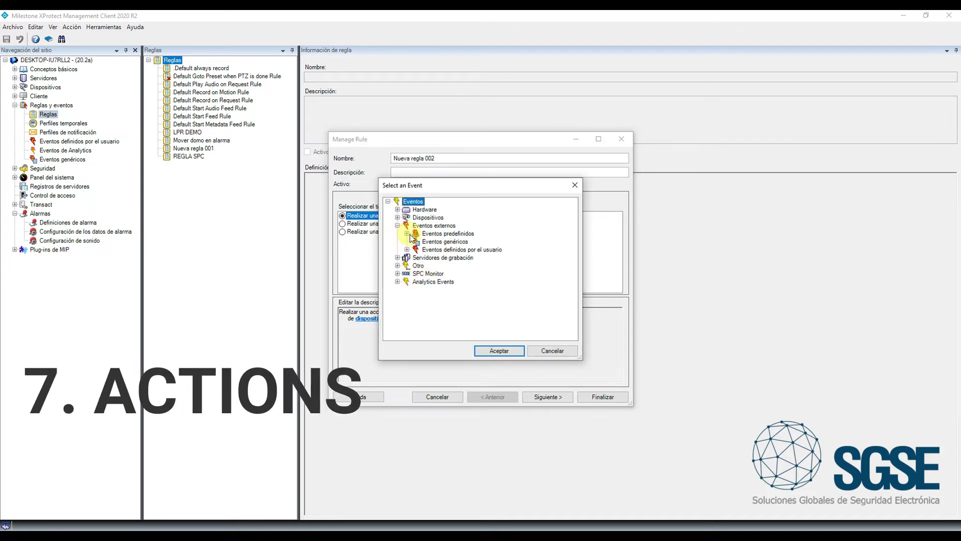
click(407, 233)
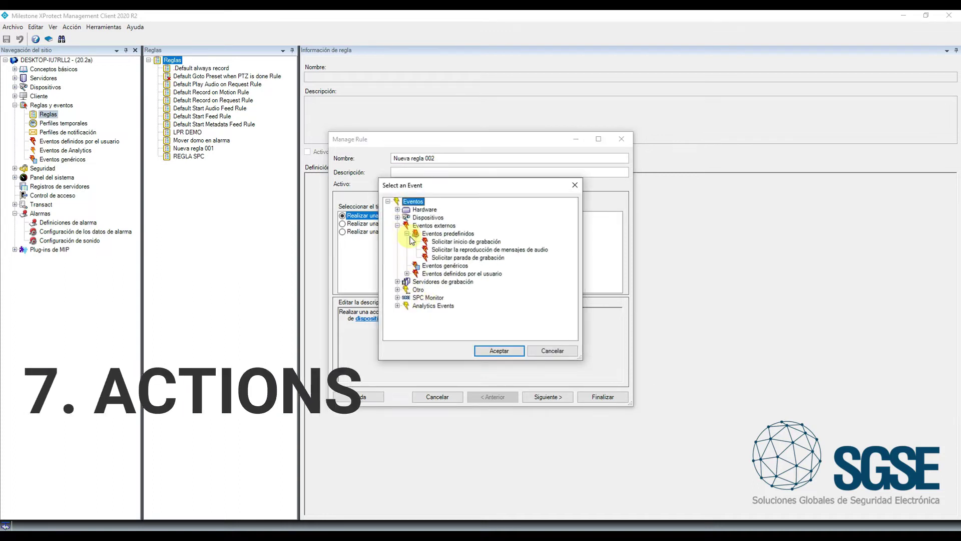
click(407, 274)
click(453, 282)
click(499, 350)
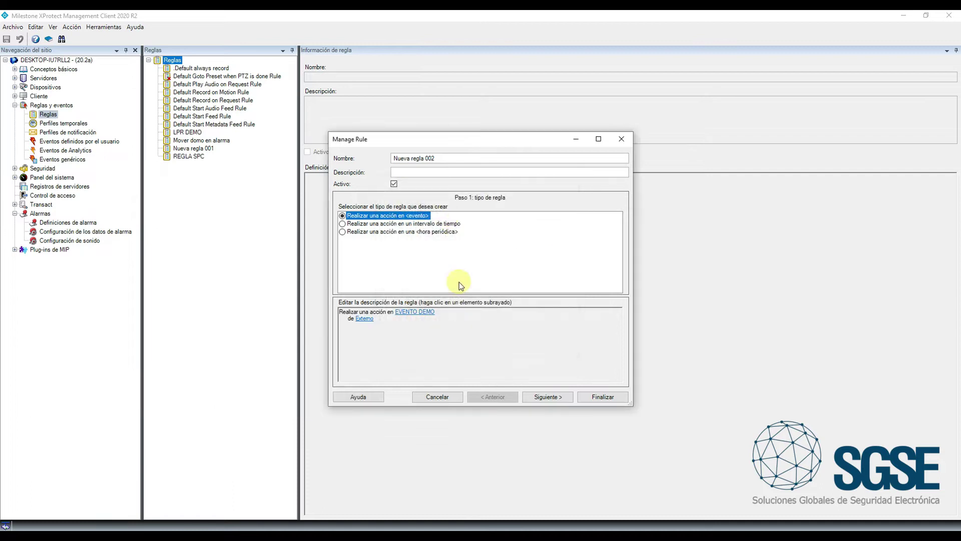
Advance the rule wizard to the actions step and enlarge its window
click(544, 398)
click(543, 398)
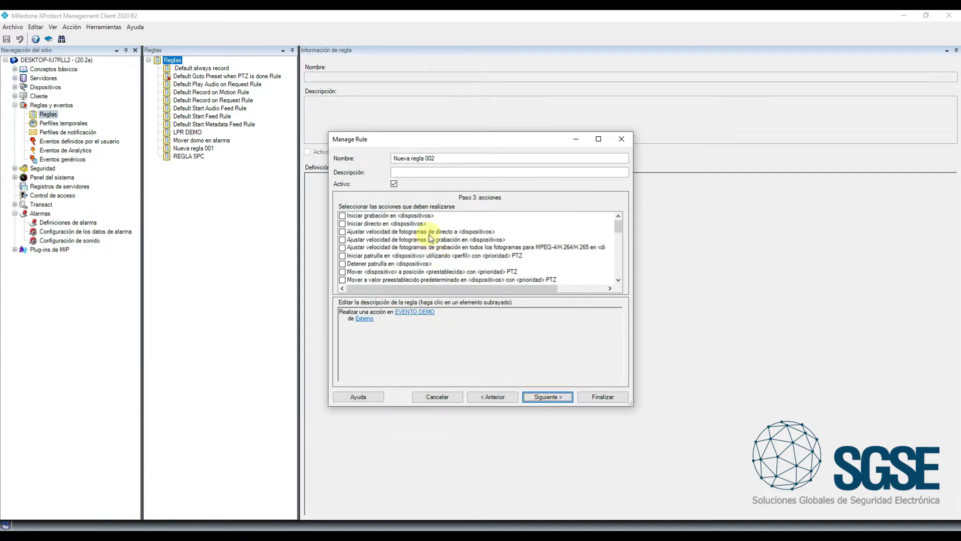
drag(459, 134, 453, 51)
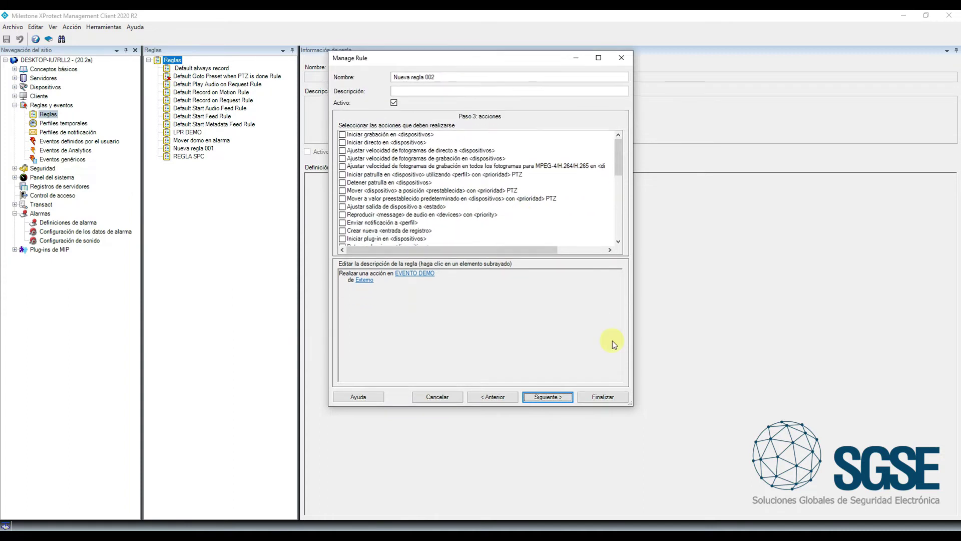
drag(629, 403, 642, 421)
drag(632, 171, 630, 249)
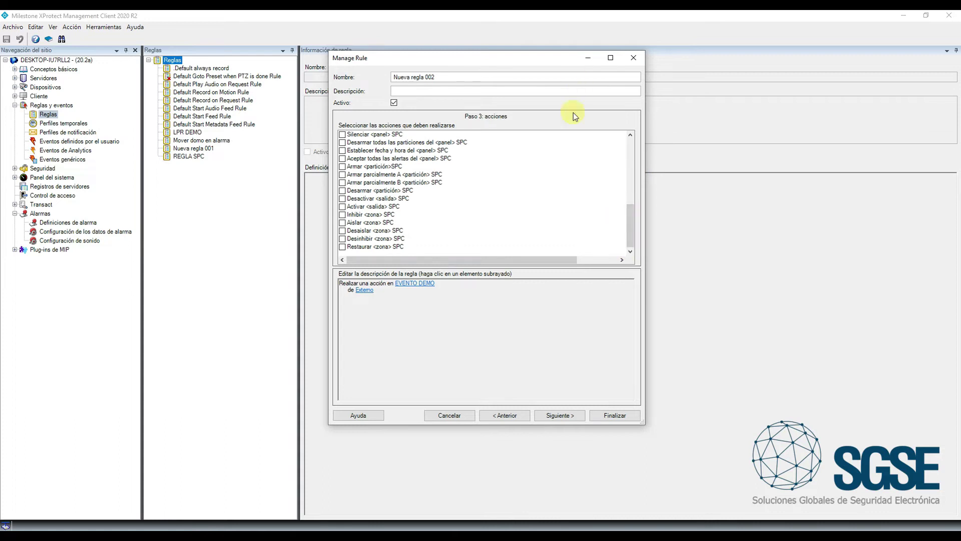
drag(560, 269, 557, 328)
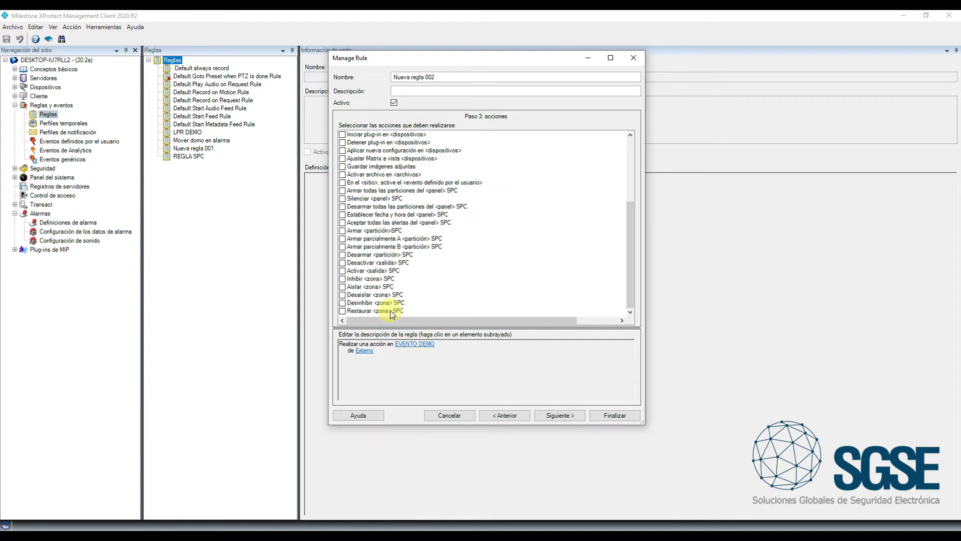
Add an action activating SPC output MG Exp1.2 of Panel SPC and finish the rule
click(379, 272)
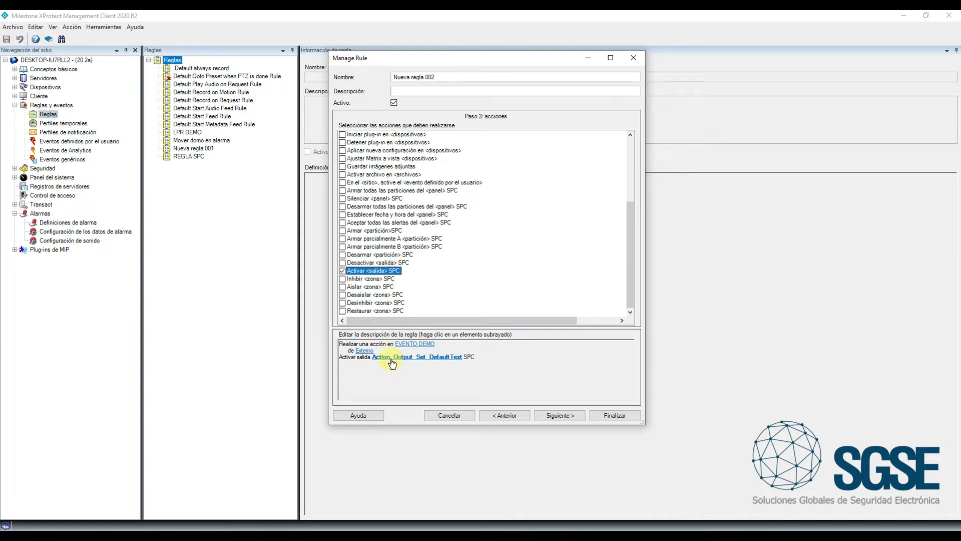
click(395, 357)
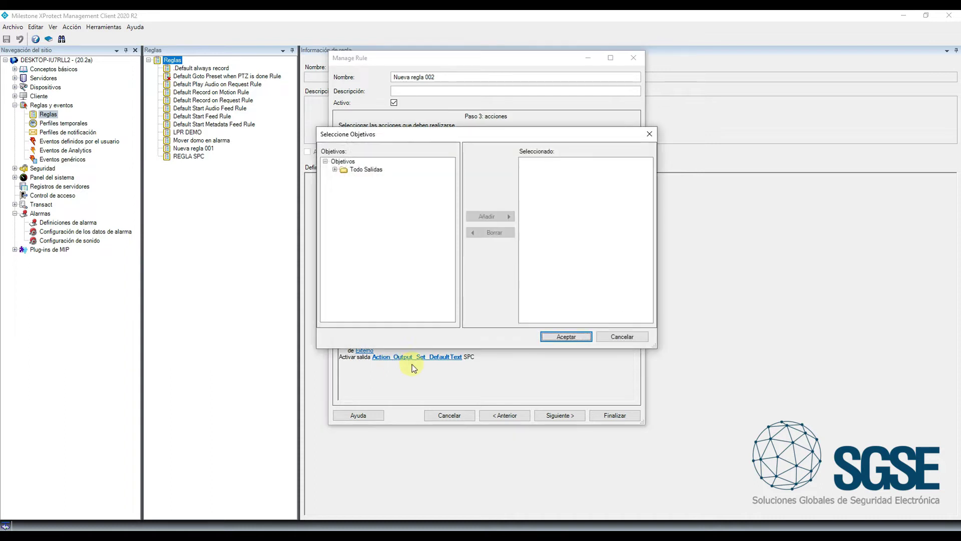
click(335, 170)
click(344, 178)
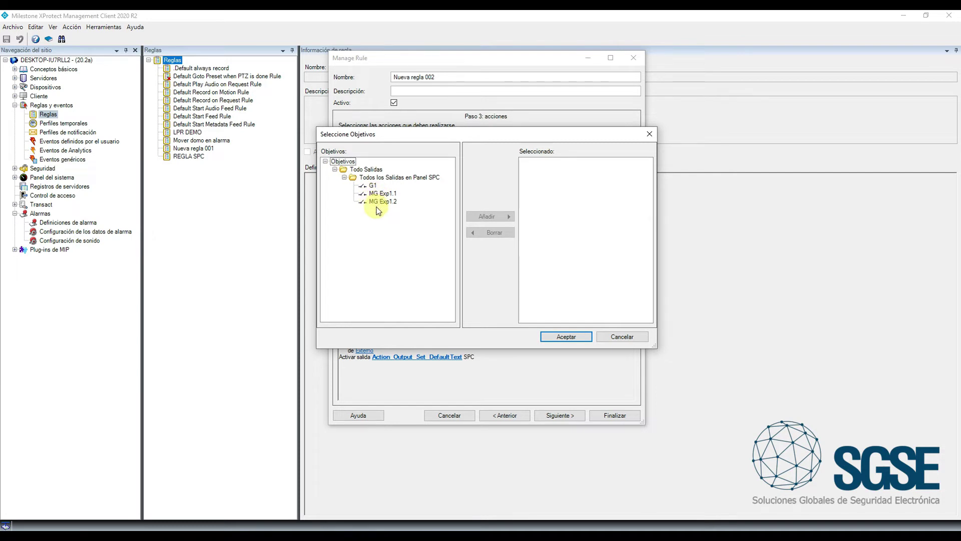
click(382, 202)
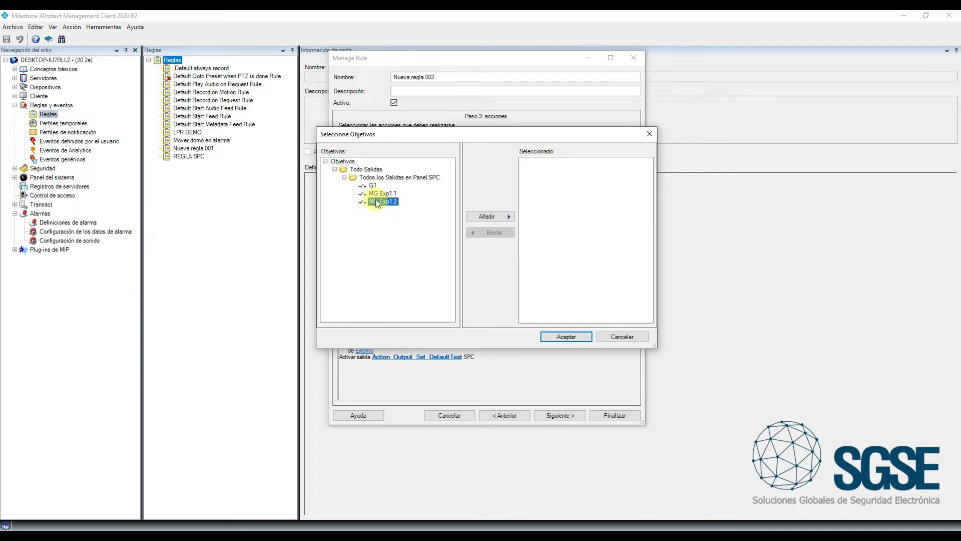
click(494, 217)
click(566, 337)
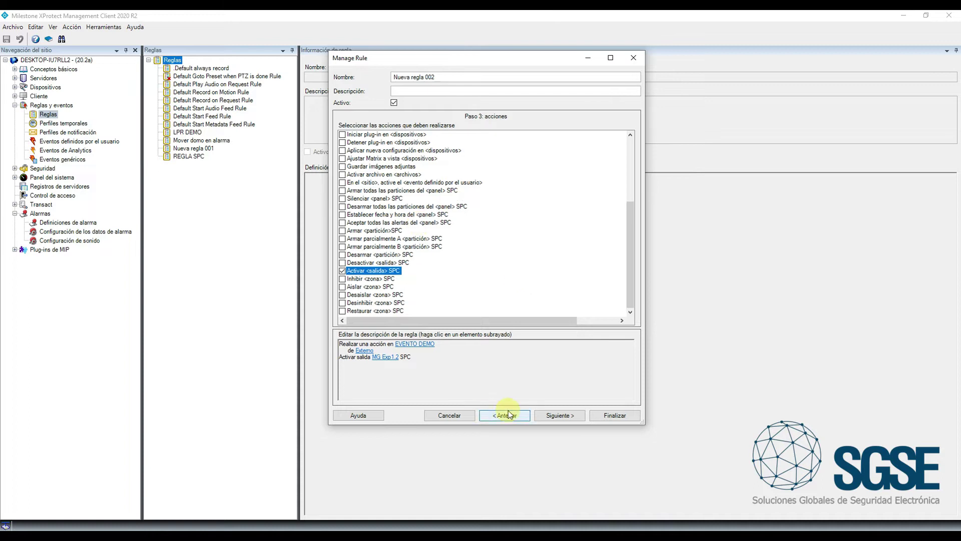
click(561, 416)
click(614, 415)
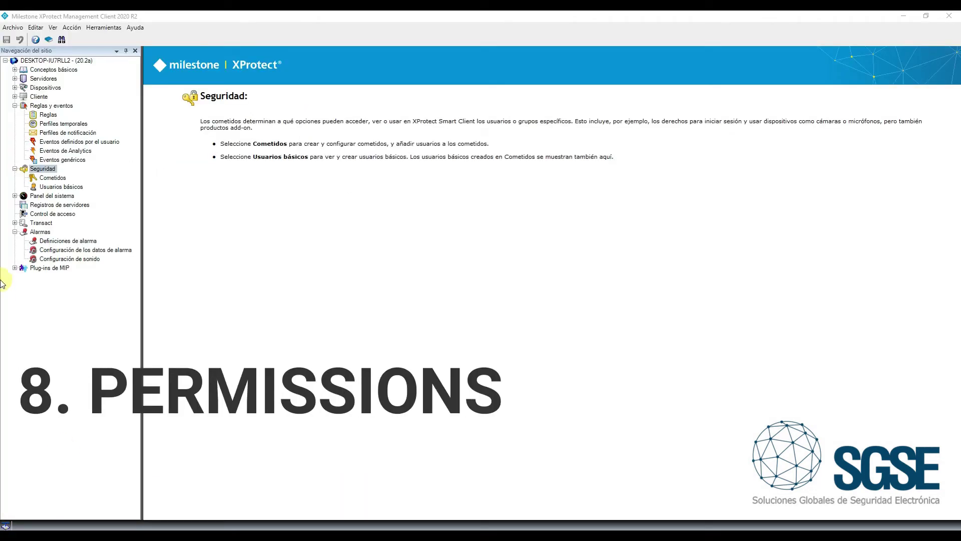
Select the Operador role under Seguridad > Cometidos and view its general then MIP permissions
click(44, 170)
click(47, 177)
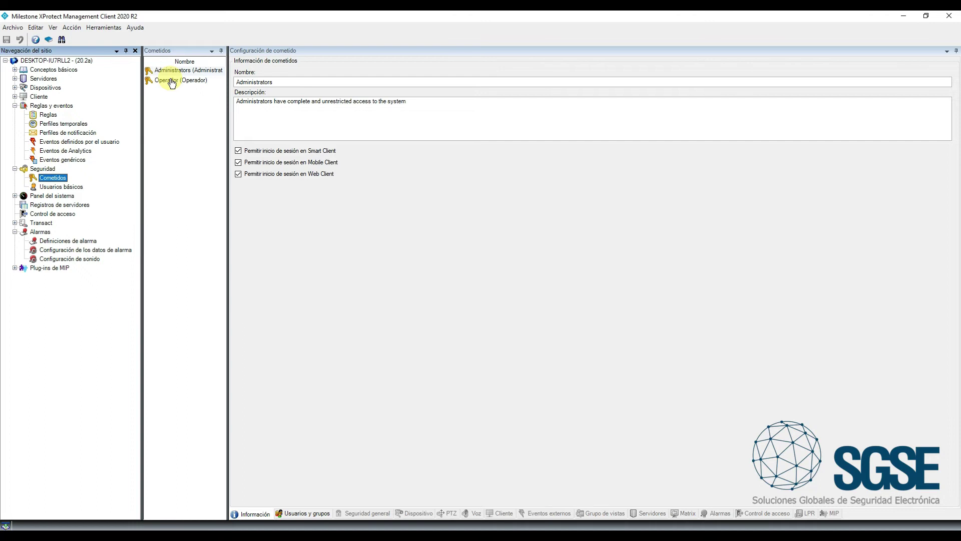
click(172, 83)
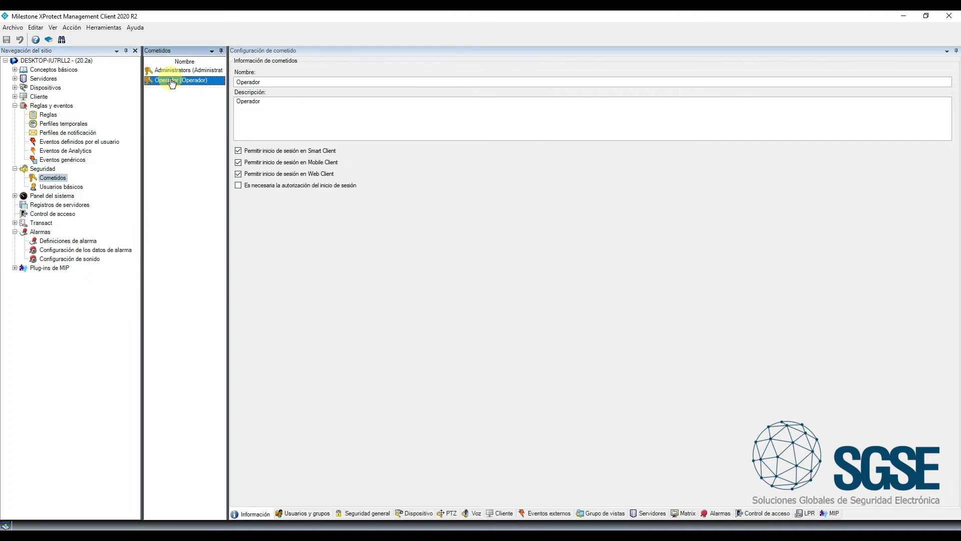
click(368, 514)
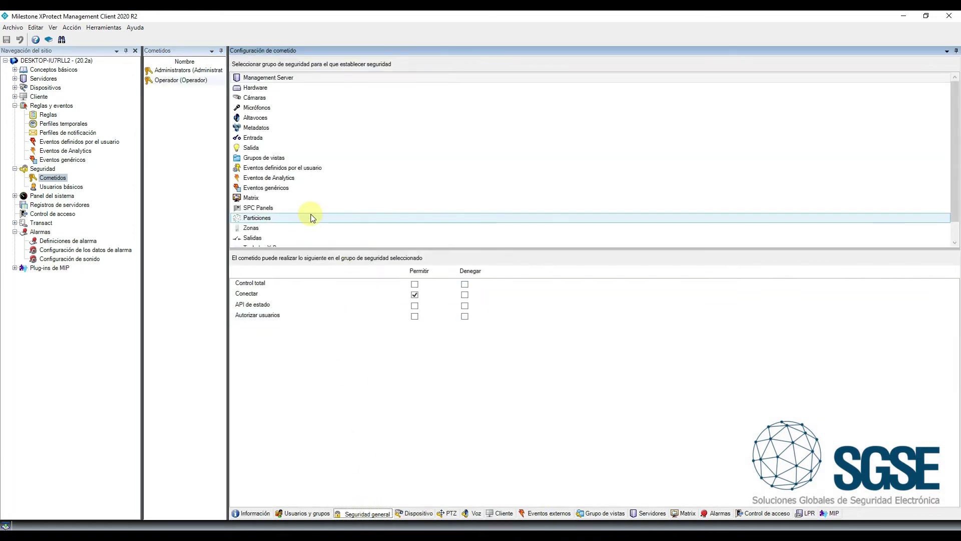
scroll(308, 216, down, 2)
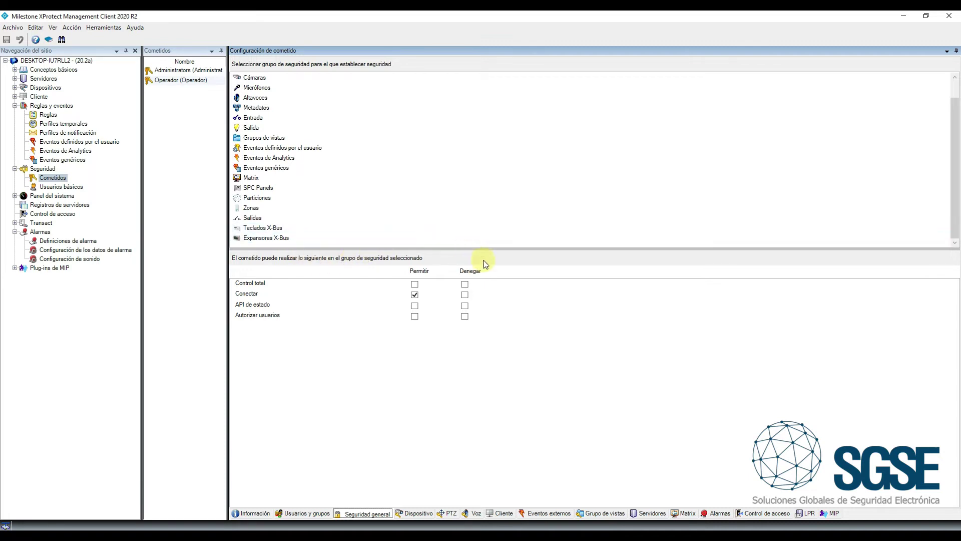
click(831, 514)
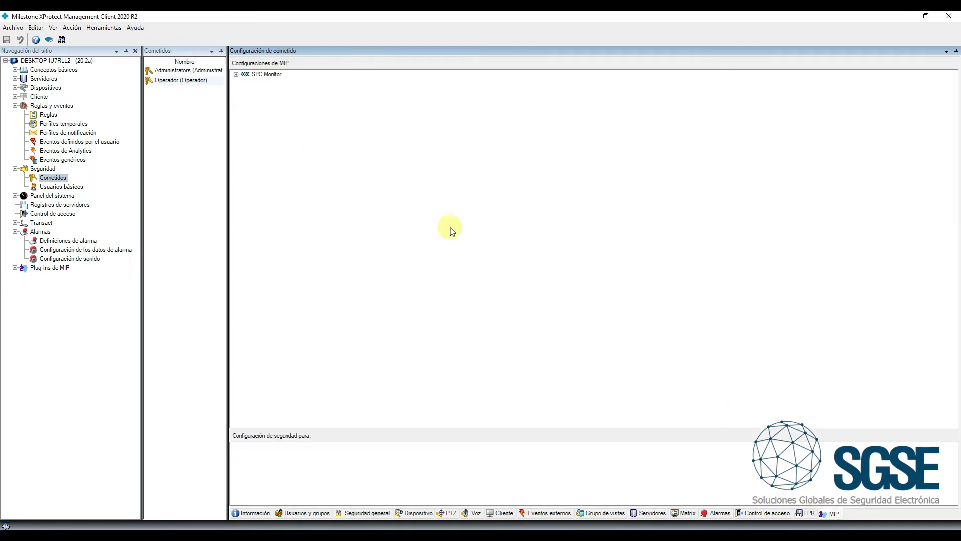
Expand SPC Monitor > SPC Panels > Panel SPC to list areas, zones, outputs, keypads and expanders
click(236, 74)
click(245, 82)
click(255, 90)
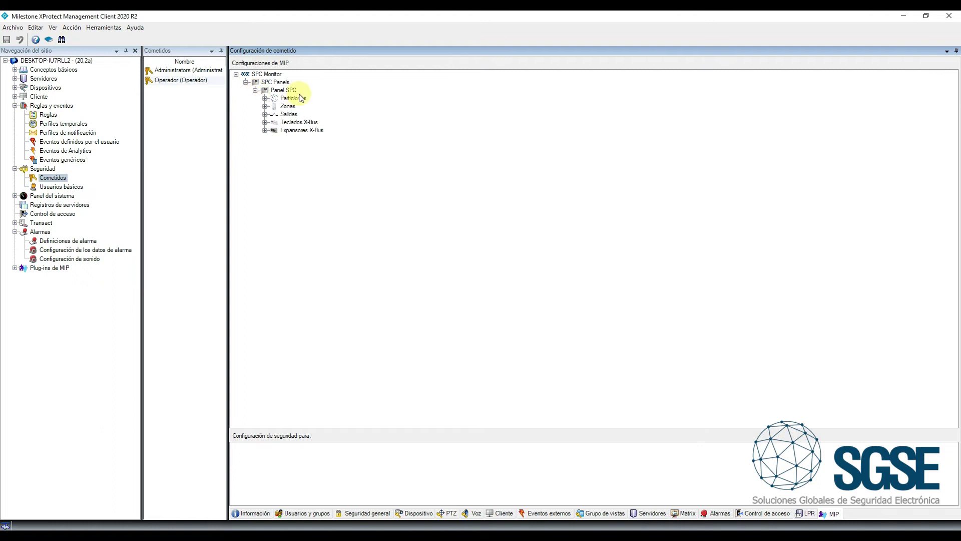
click(264, 98)
click(264, 122)
click(264, 194)
click(265, 227)
click(264, 243)
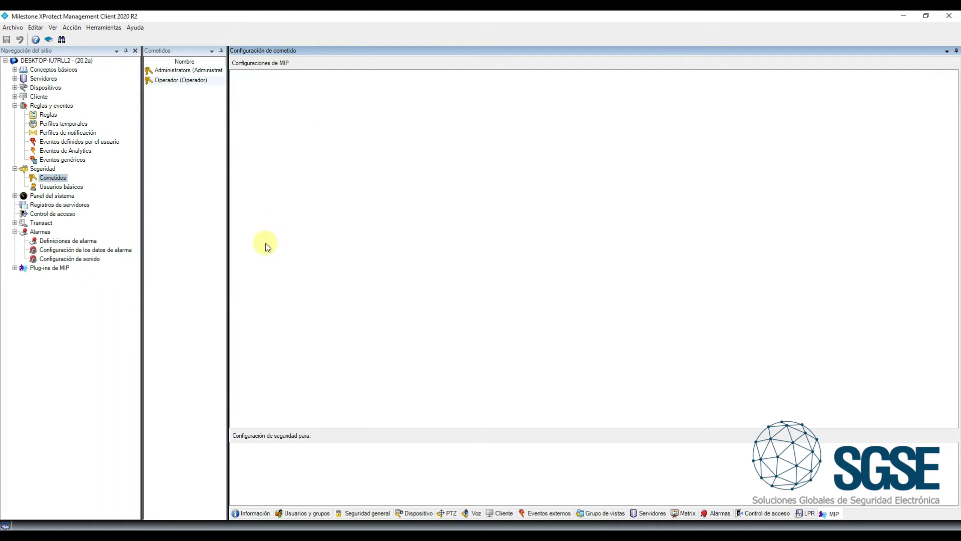
Clear the 'Escribir estado' permission for the Fire Exit zone
click(293, 98)
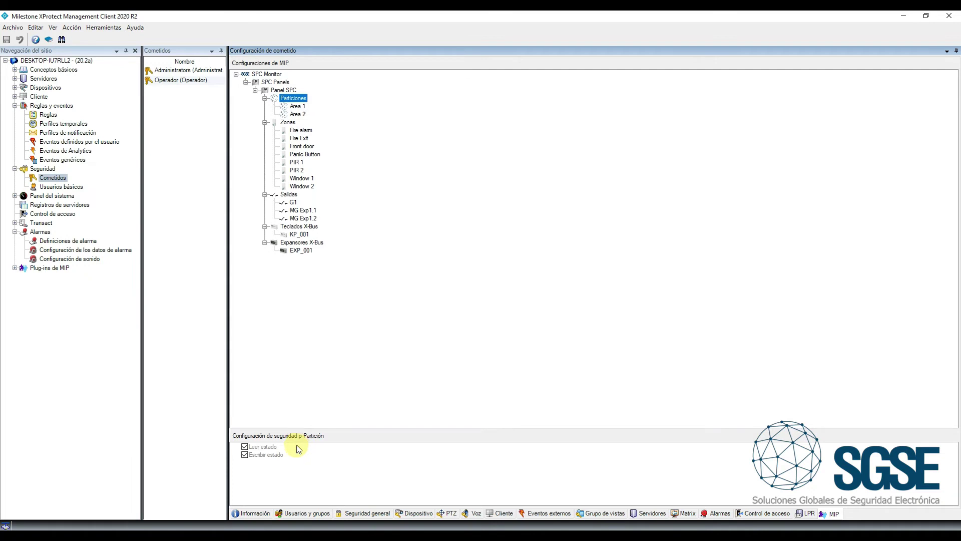
click(299, 138)
click(300, 131)
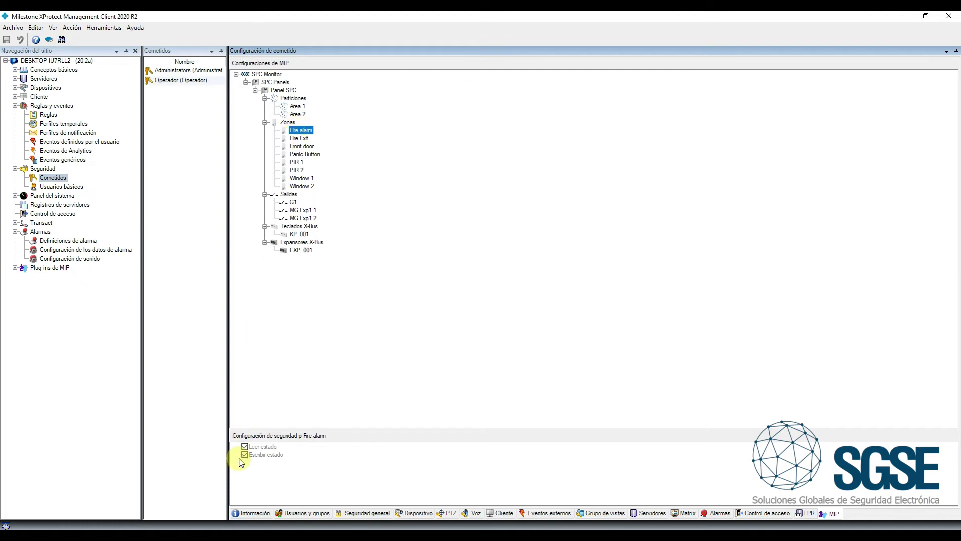
click(299, 139)
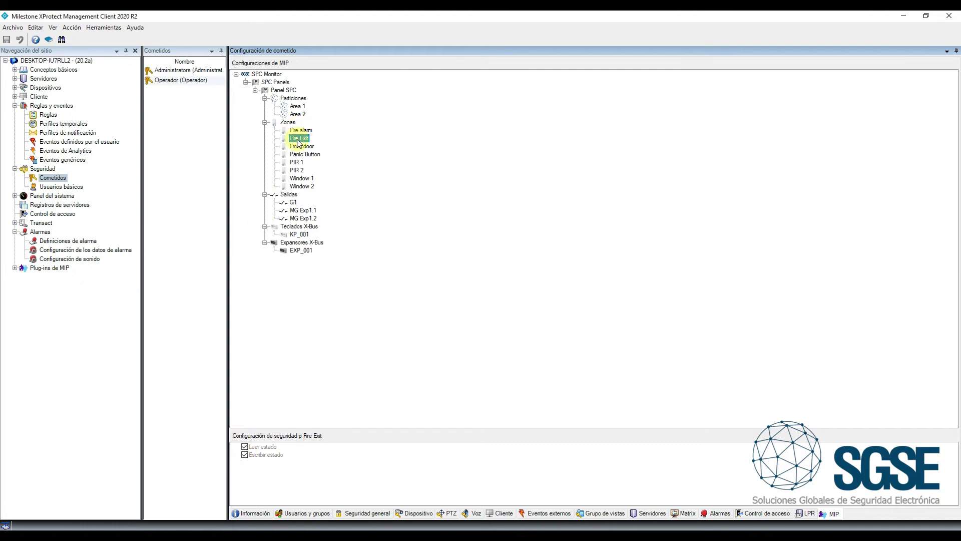
click(245, 456)
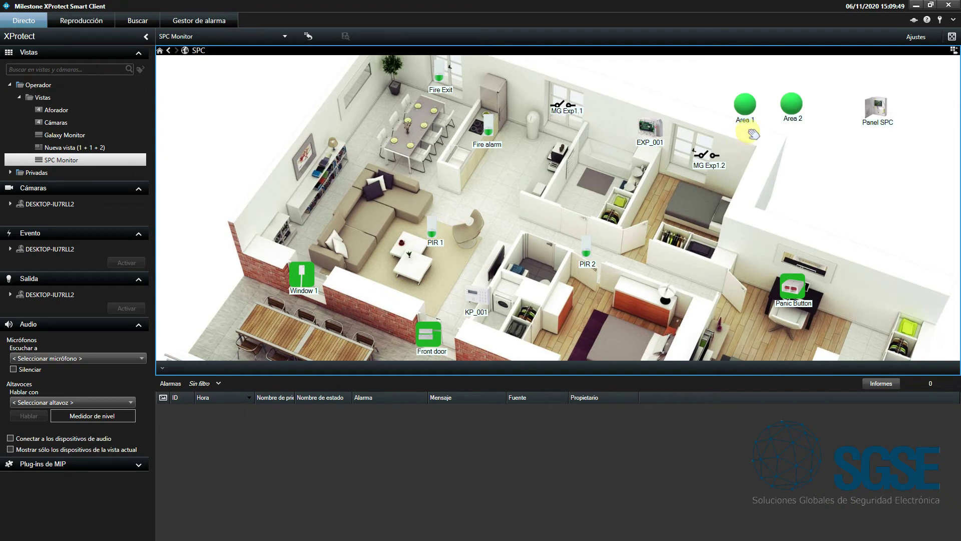
On the SPC map, fully arm Area 1, inhibit zone PIR 1 and activate output MG Exp1.1
right_click(744, 108)
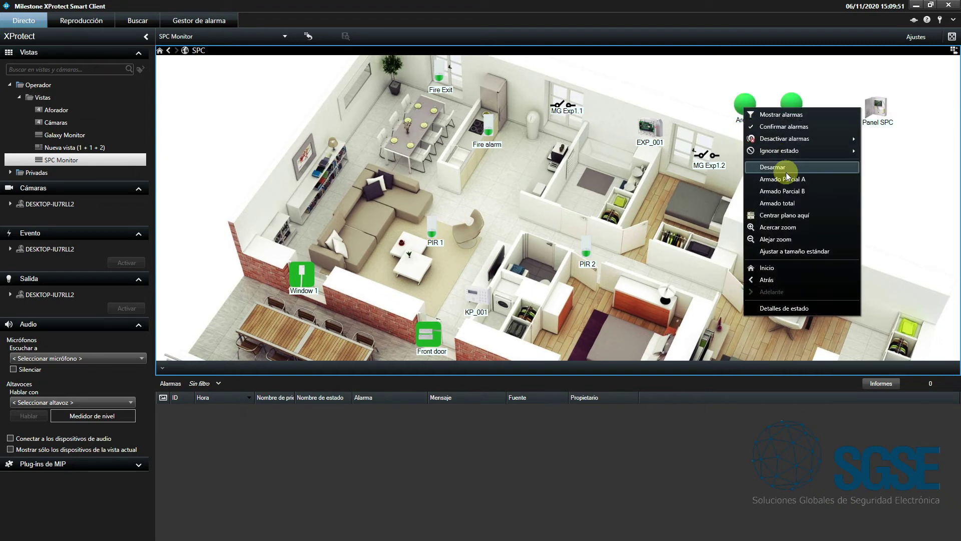
click(784, 204)
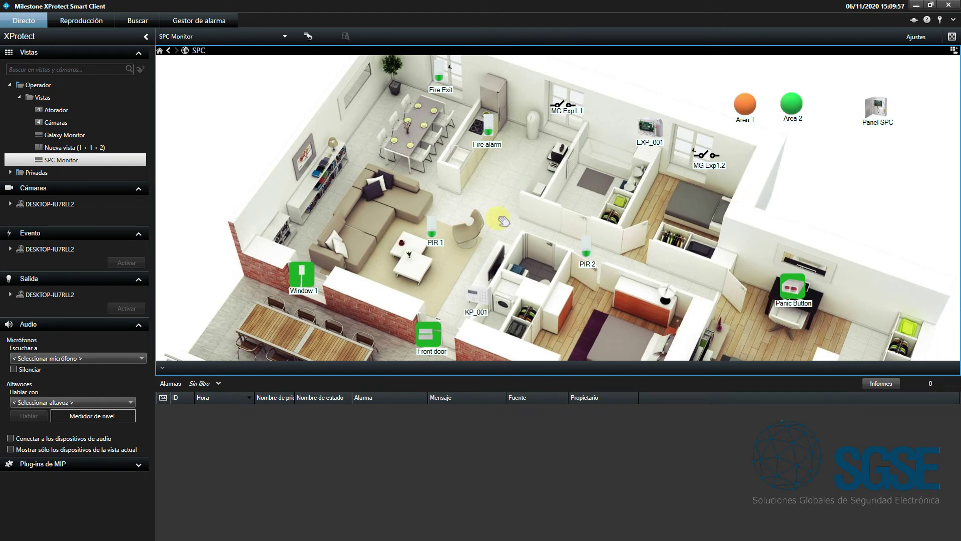
right_click(430, 228)
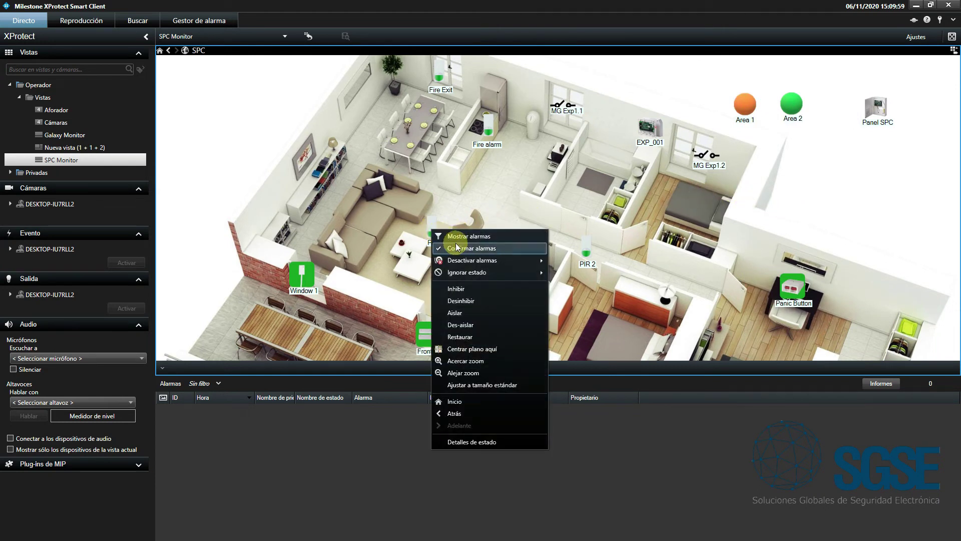
click(491, 288)
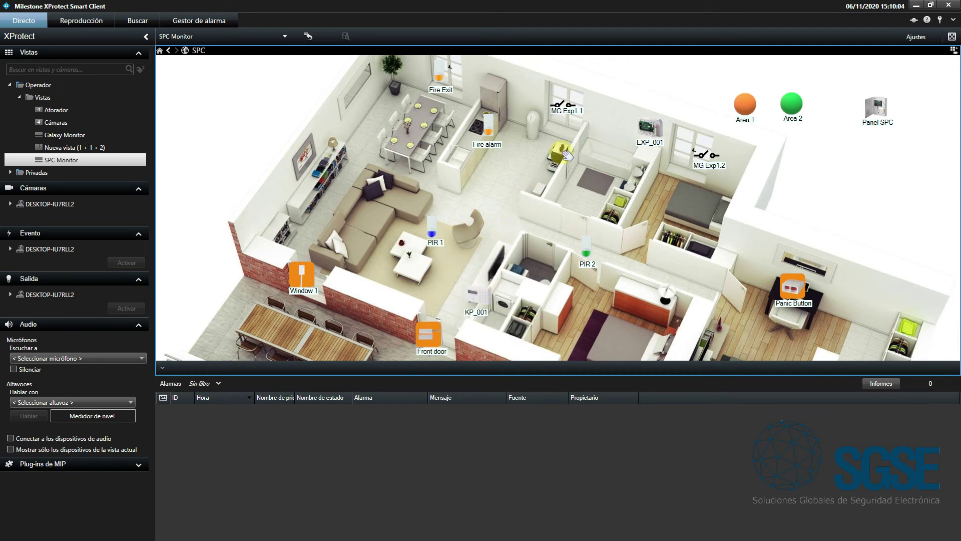
right_click(568, 105)
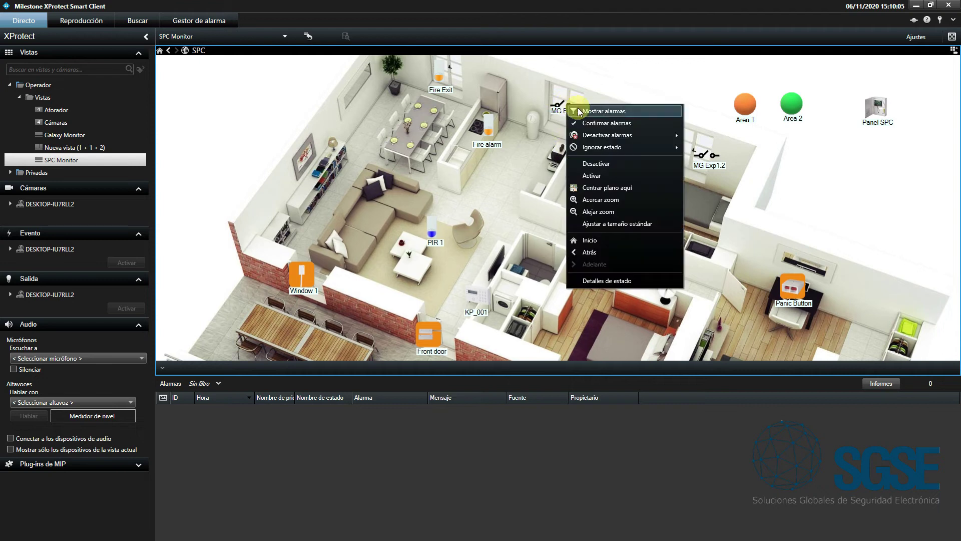
click(609, 175)
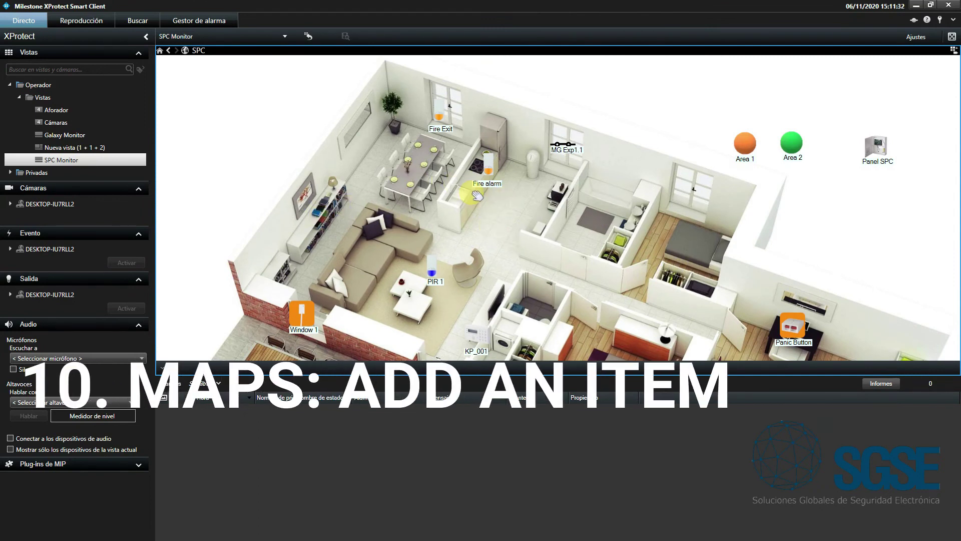
In map setup mode, place EXP_001 and MG Exp1.2 on the SPC floor plan
click(912, 38)
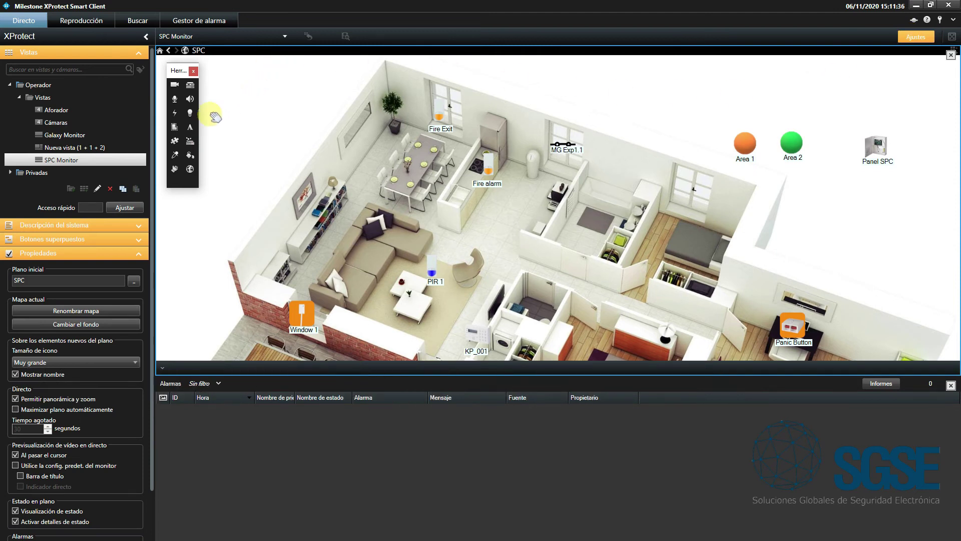
click(175, 142)
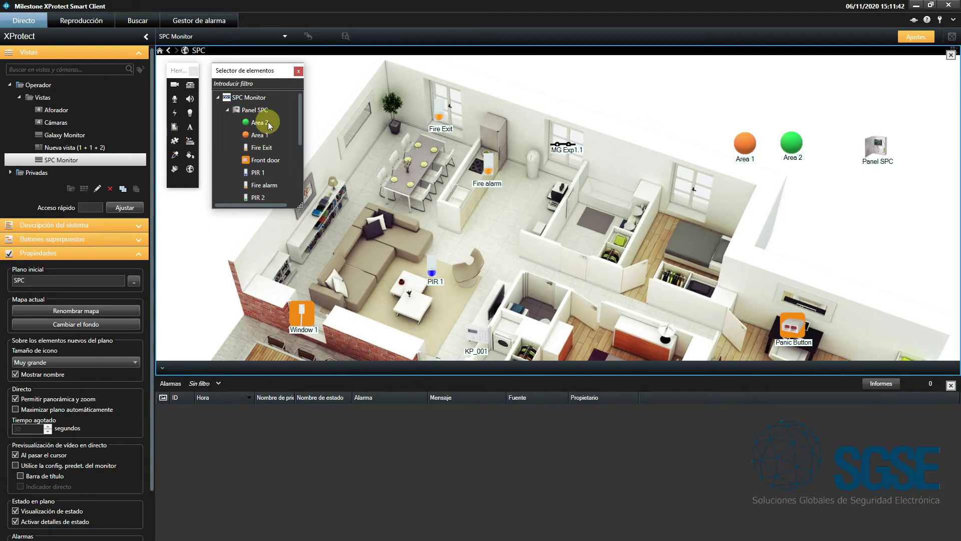
scroll(299, 114, down, 1)
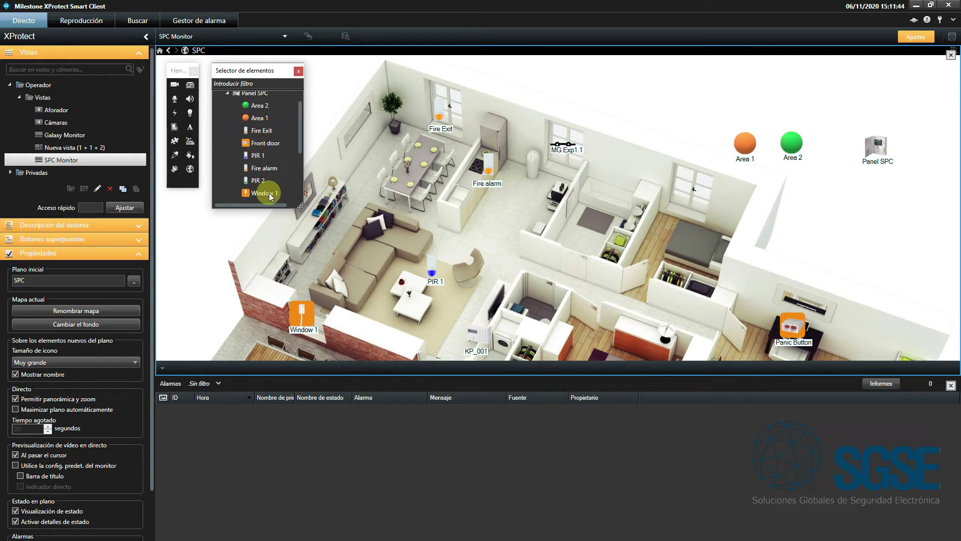
drag(299, 140, 303, 186)
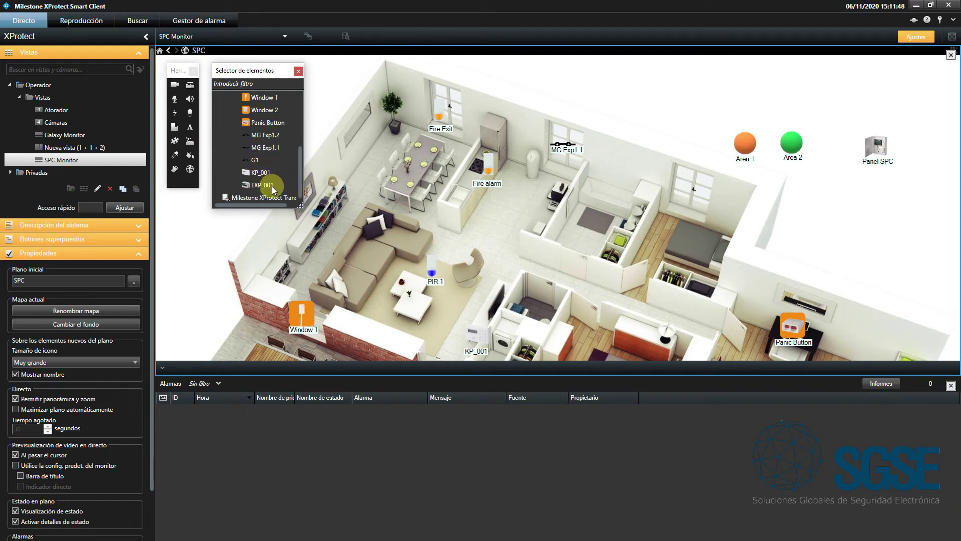
drag(266, 187, 643, 167)
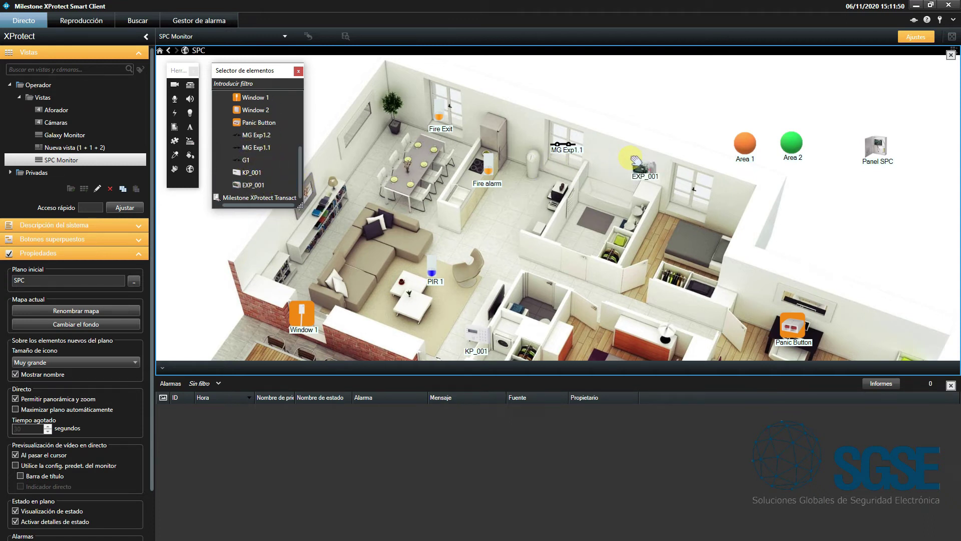
drag(248, 135, 691, 178)
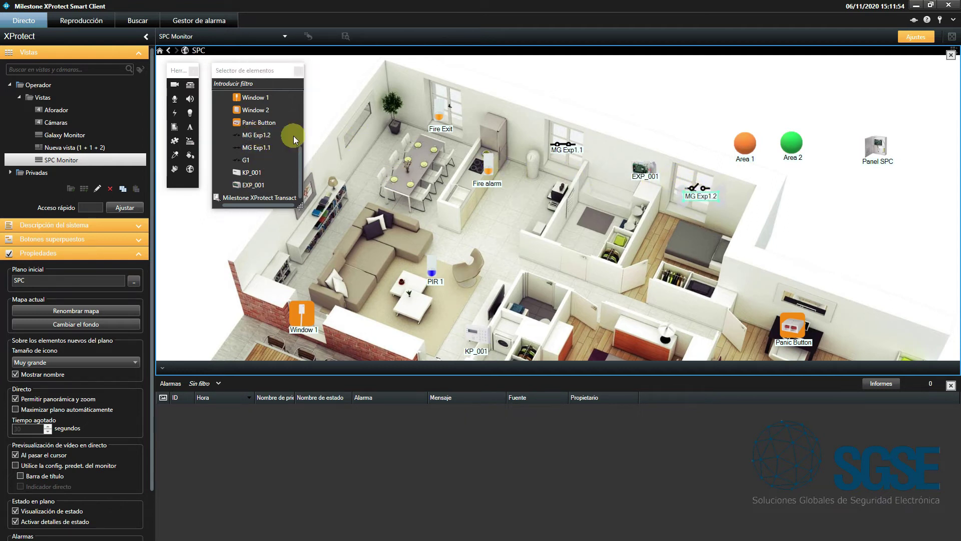
Place zone PIR 2 on the floor plan and exit setup mode
drag(299, 155, 299, 124)
drag(243, 158, 583, 285)
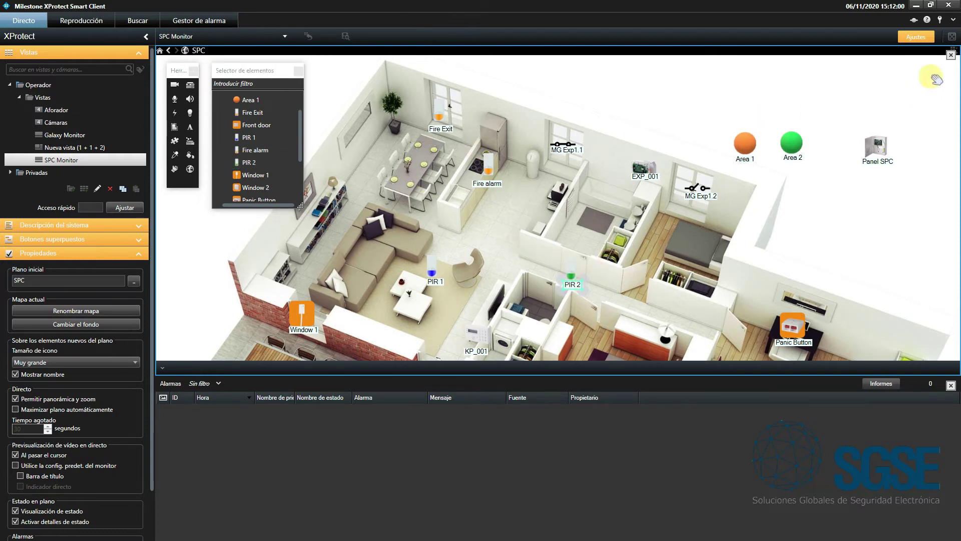
click(917, 38)
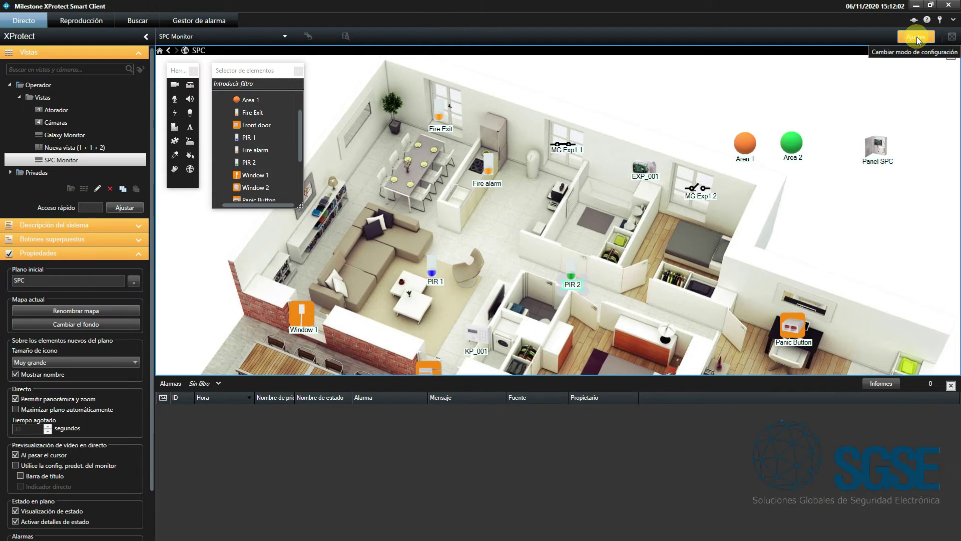
click(916, 37)
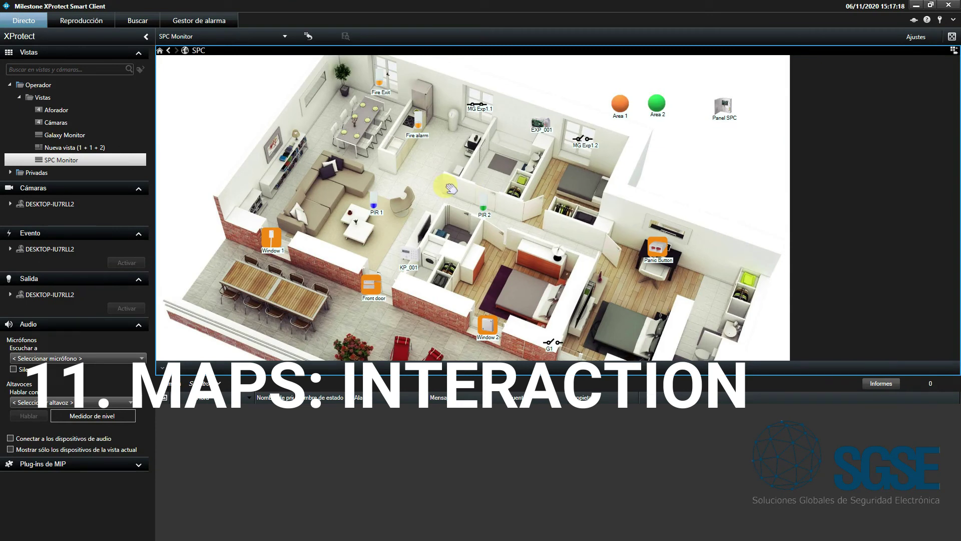
Fully arm Area 2 from the map, then disarm it
right_click(660, 107)
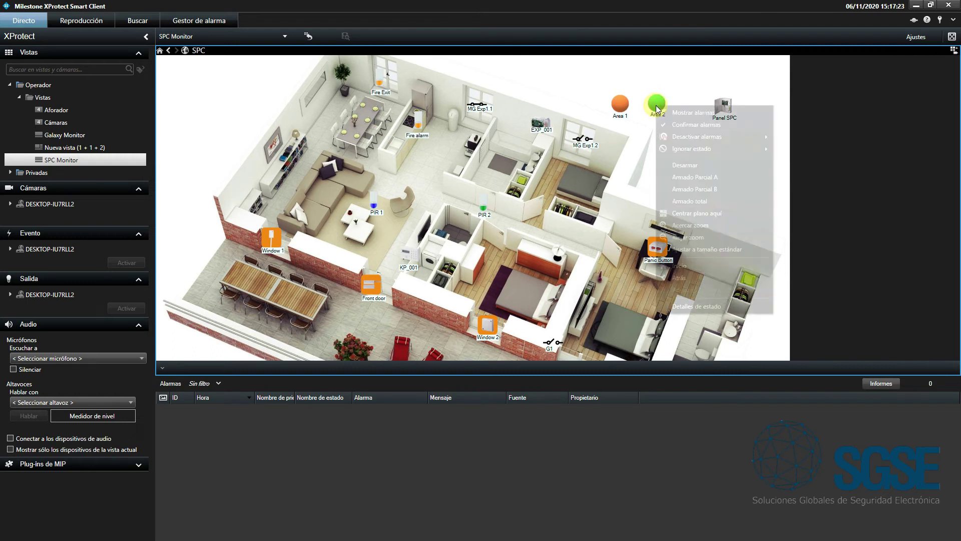
click(683, 201)
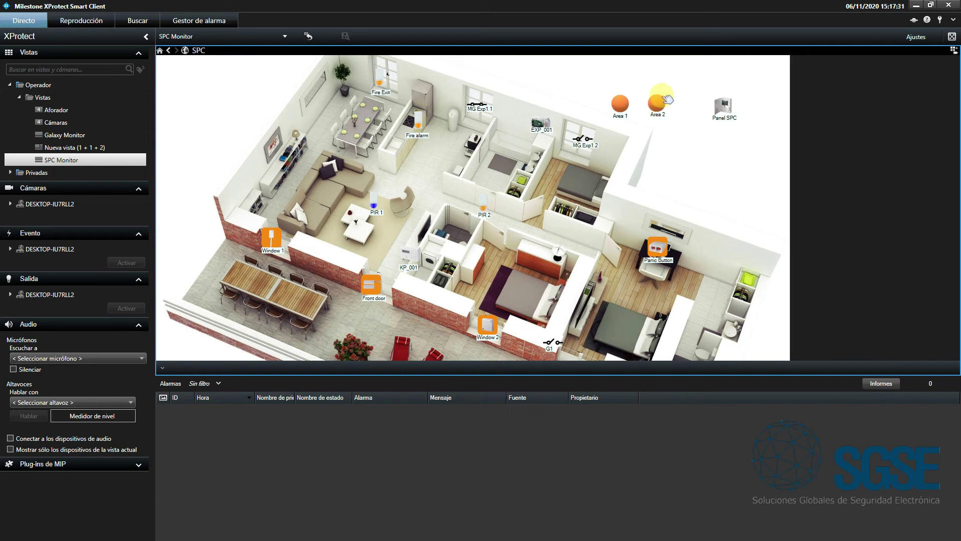
right_click(660, 104)
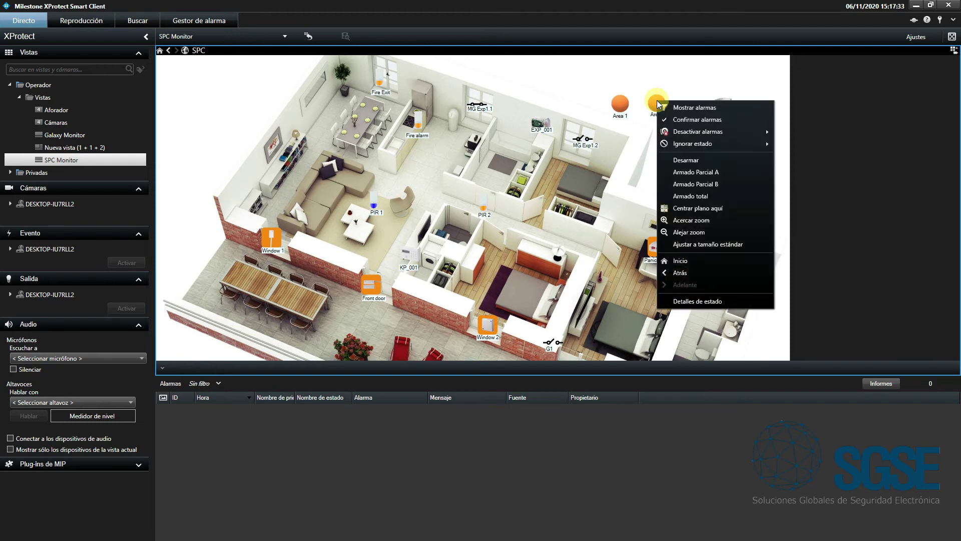
click(688, 161)
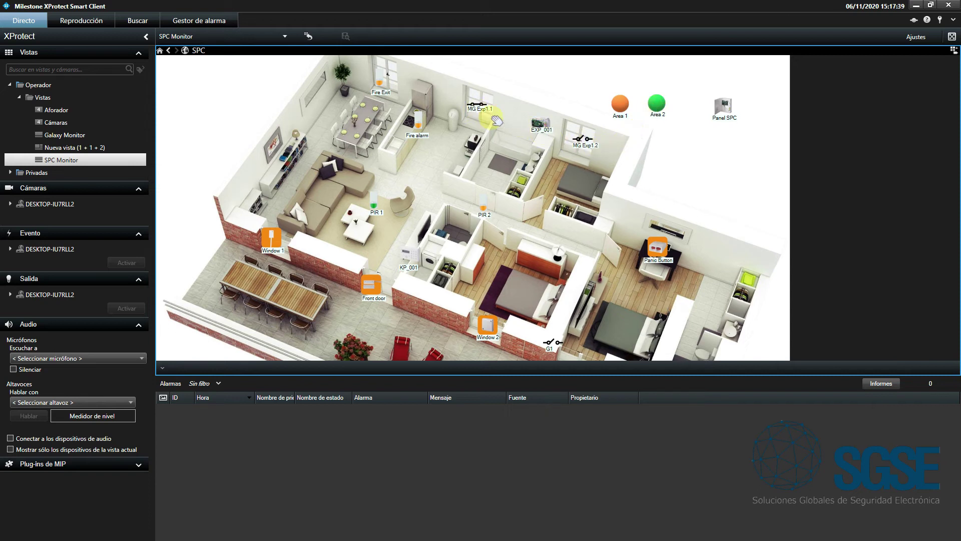
Switch output MG Exp1.2 on and then off, and isolate zone PIR 2
right_click(592, 142)
click(632, 214)
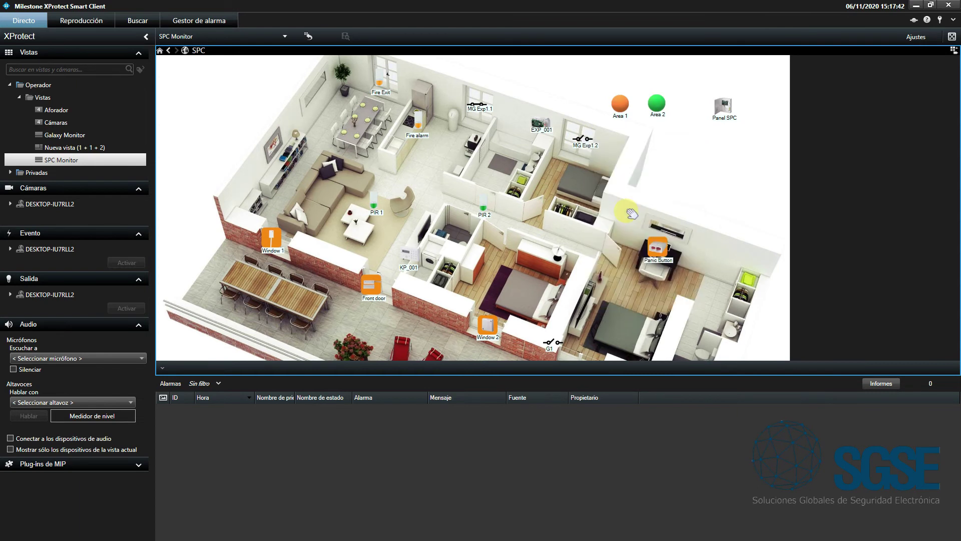
right_click(591, 142)
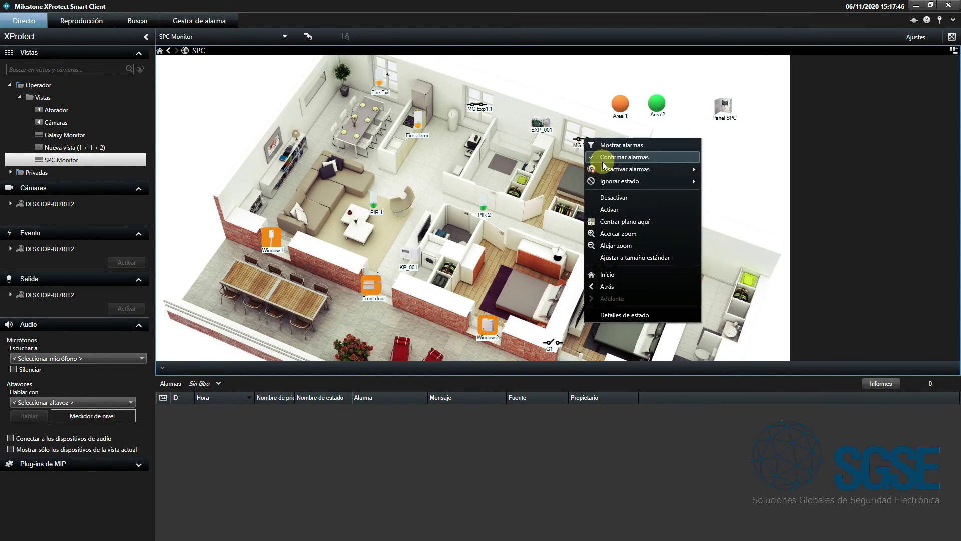
click(616, 189)
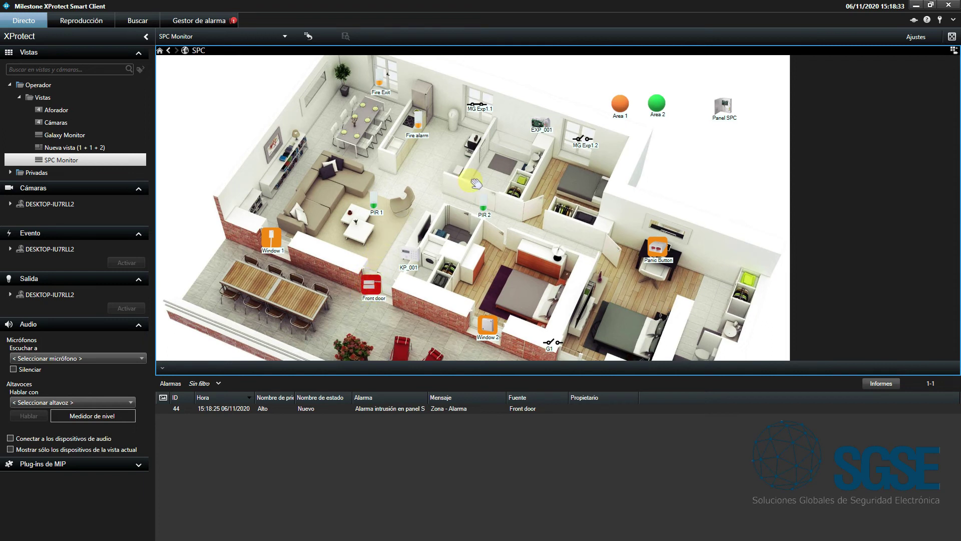
right_click(482, 209)
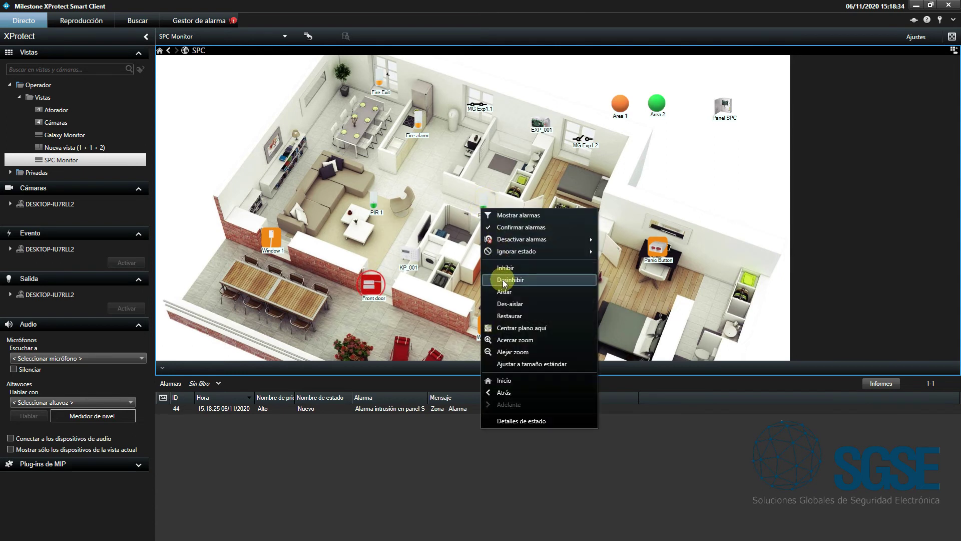
click(504, 291)
click(481, 213)
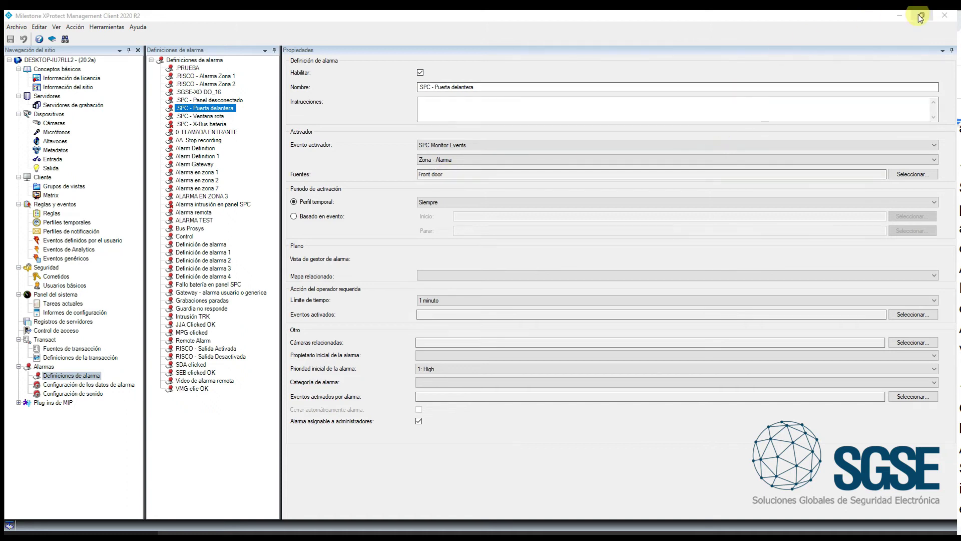
Minimize the Management Client so the Smart Client's SPC map is visible
click(900, 16)
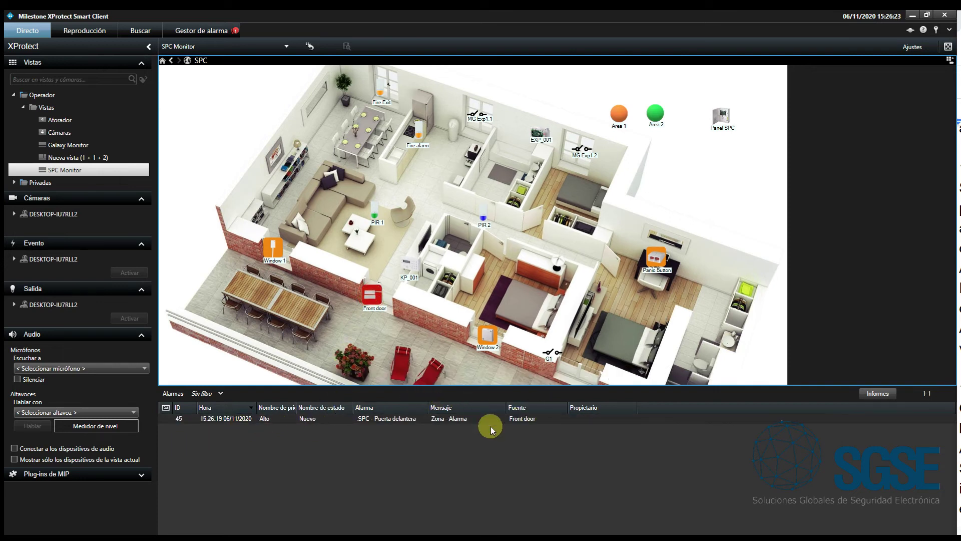
Close the SPC - Puerta delantera (Front door) alarm from the alarm list and confirm
click(416, 420)
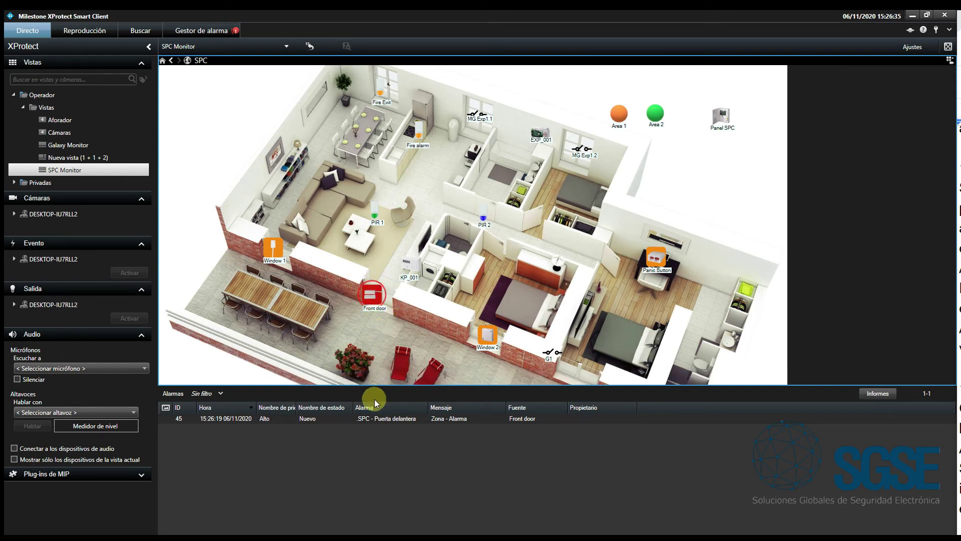
click(368, 419)
right_click(370, 419)
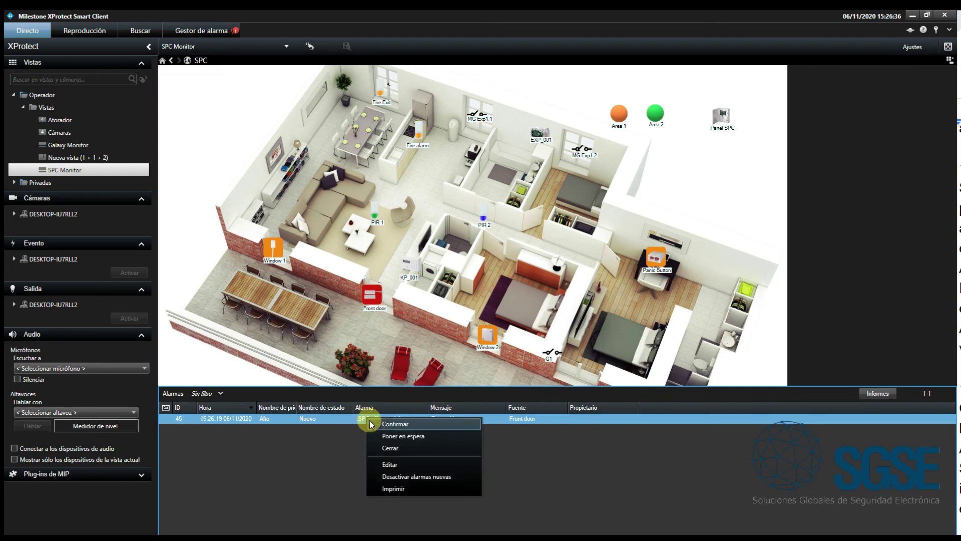
click(391, 448)
click(494, 319)
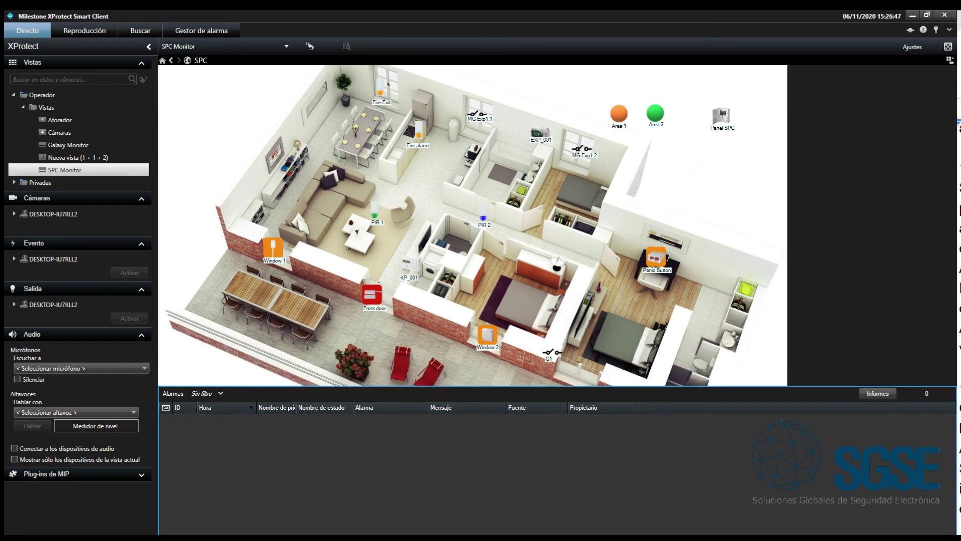
Restore the Front door zone from its map icon's commands
right_click(376, 299)
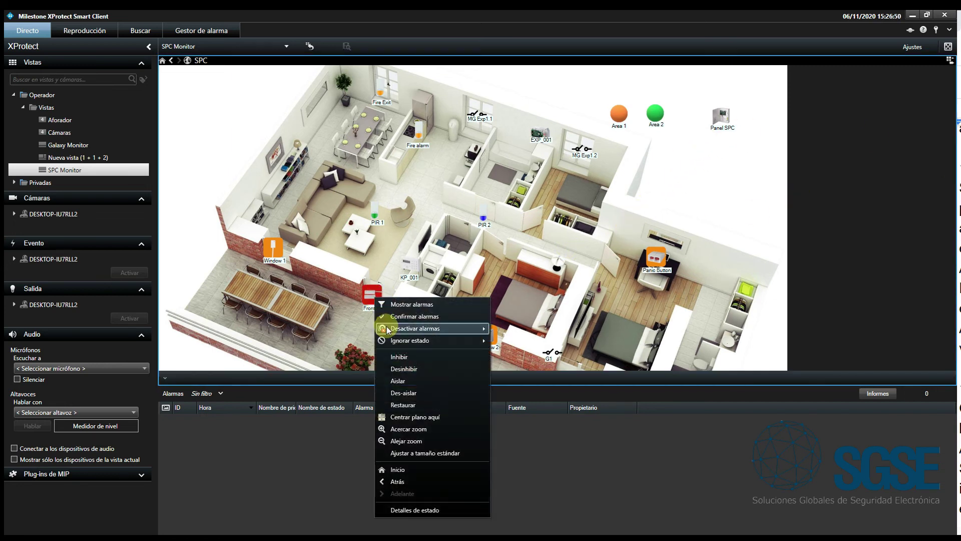
click(410, 405)
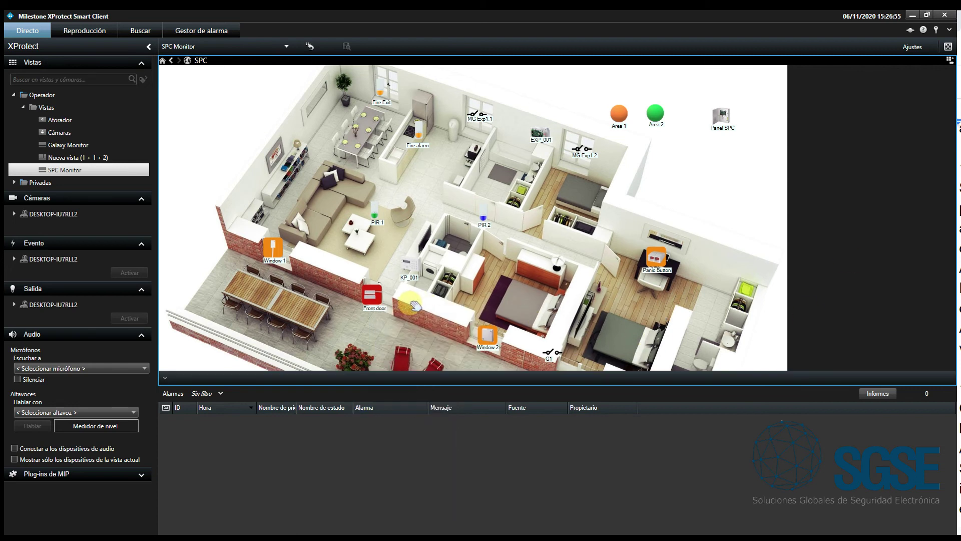
right_click(375, 295)
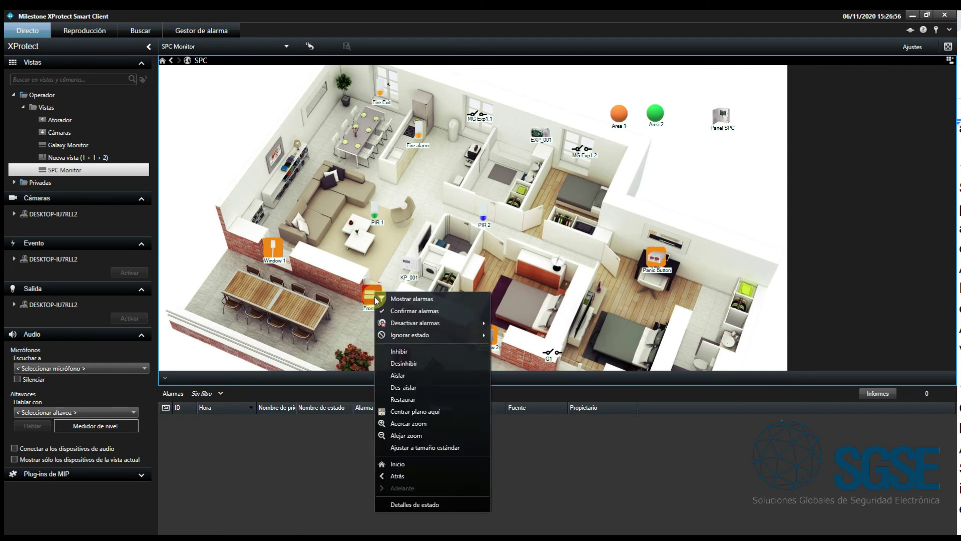
click(400, 399)
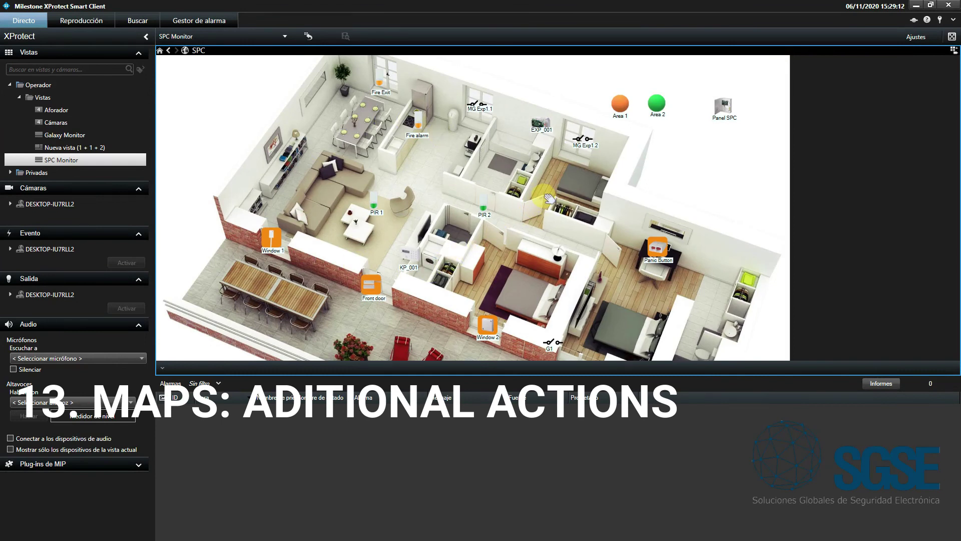
Inhibit the PIR 1 sensor on the map, then uninhibit it
right_click(377, 201)
click(424, 257)
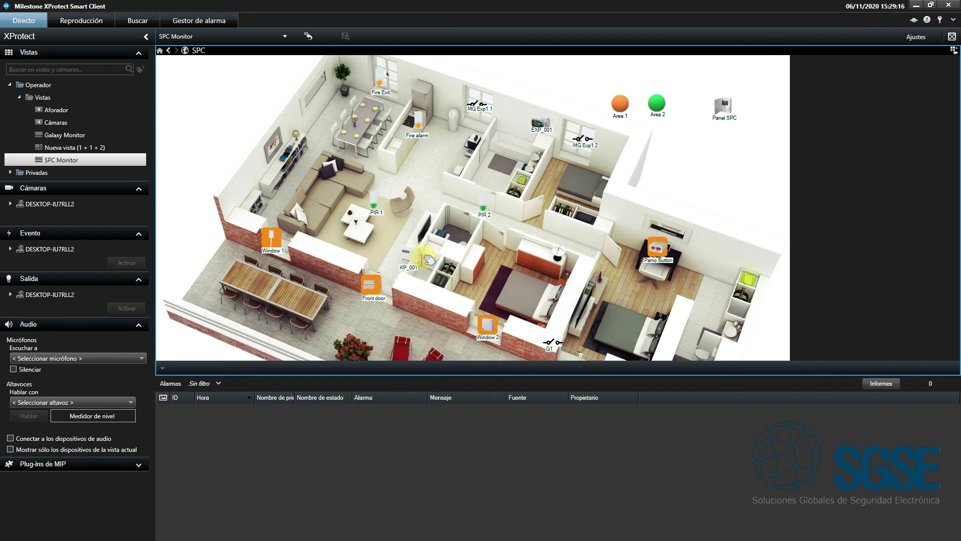
right_click(374, 200)
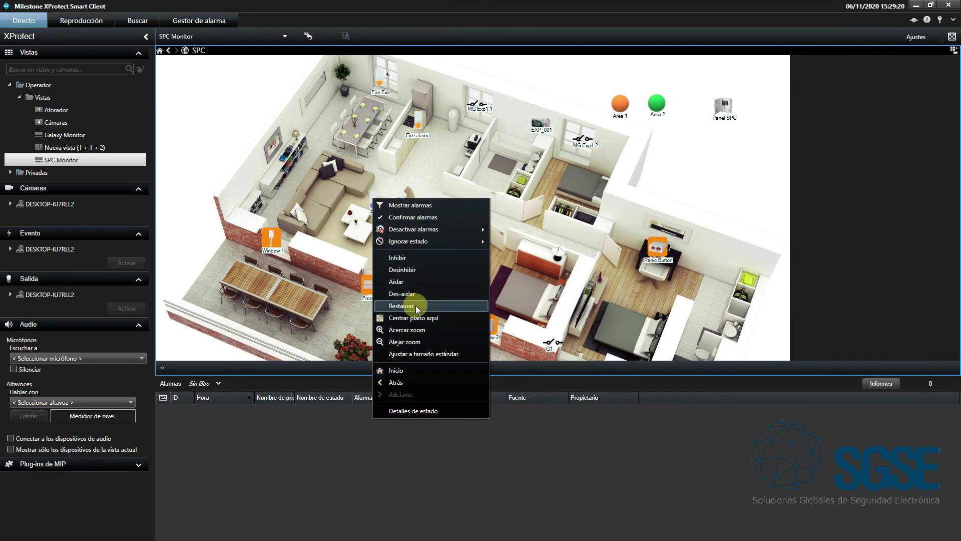
click(423, 270)
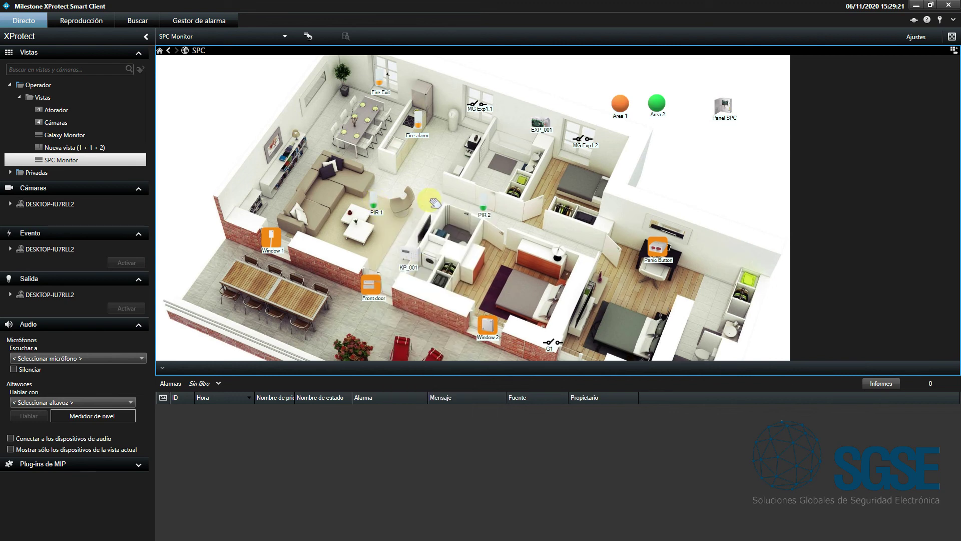
Isolate the PIR 2 sensor, then bring up the Panel SPC commands
right_click(484, 204)
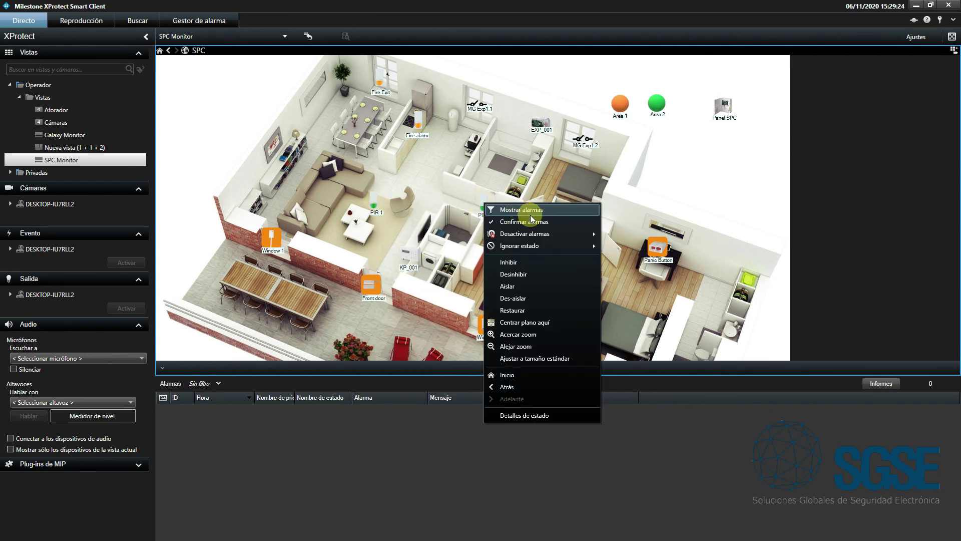
click(553, 290)
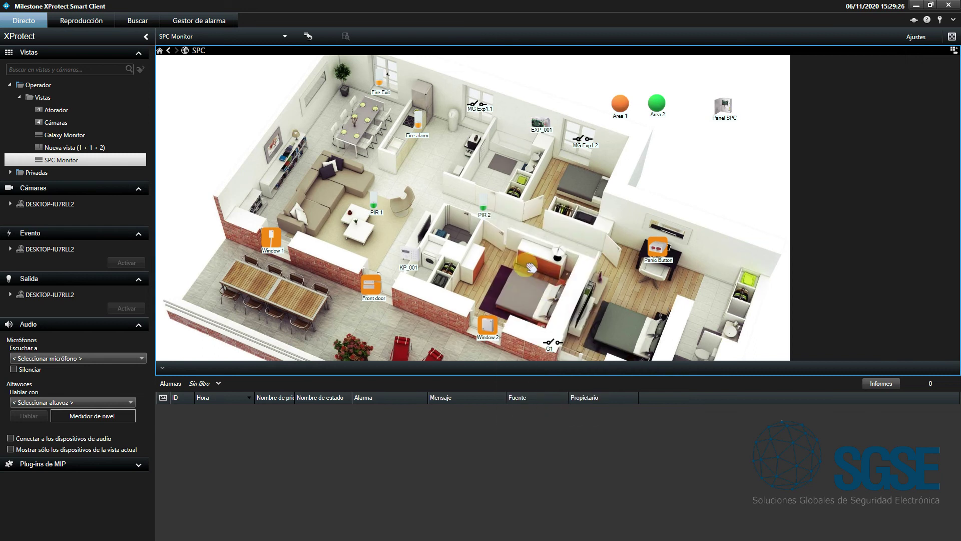
right_click(484, 206)
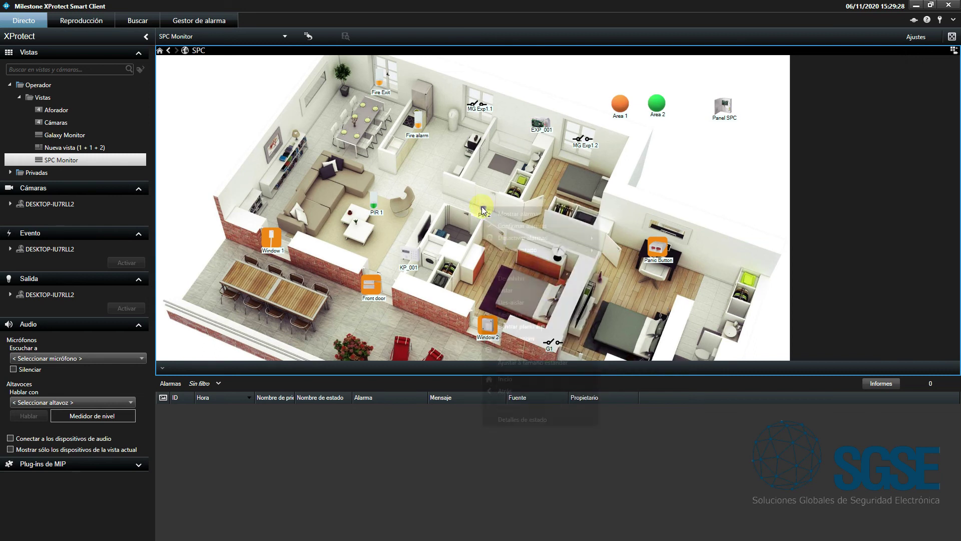
click(521, 198)
right_click(728, 108)
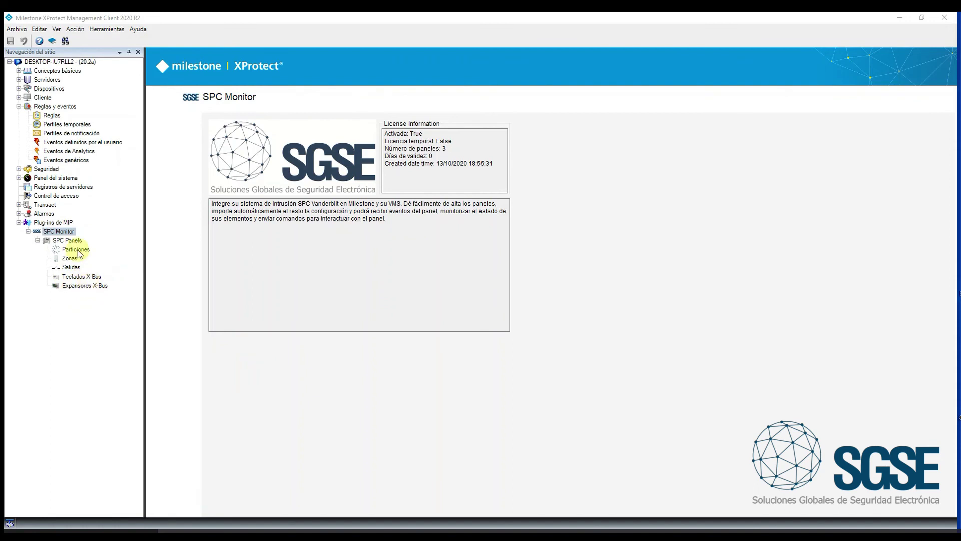
Raise the SPC panel's number of expanders from 1 to 3 and save
click(67, 240)
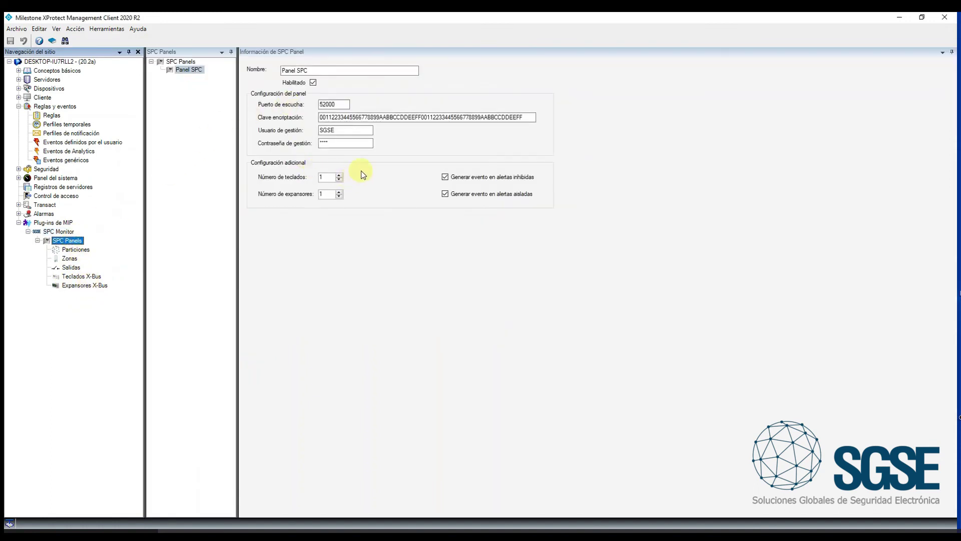
click(339, 191)
click(339, 191)
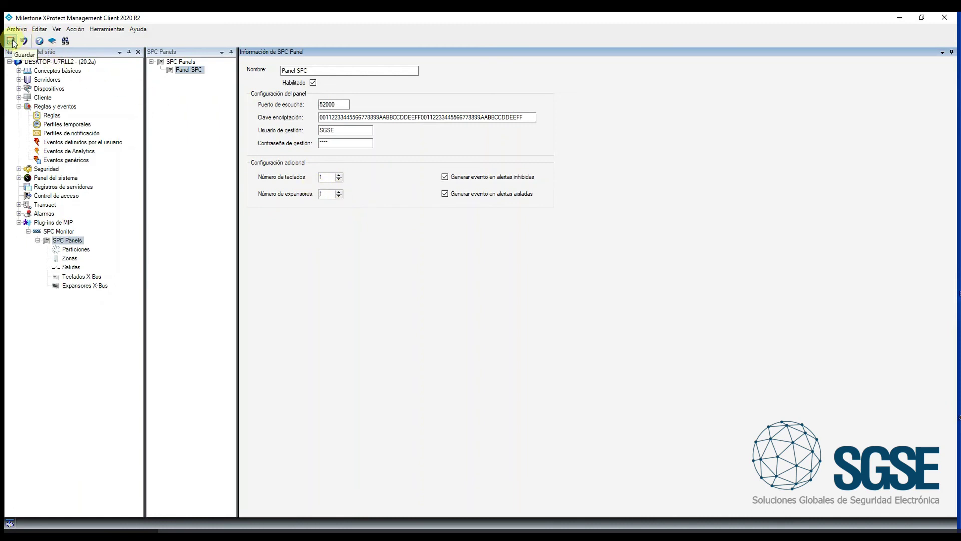
click(11, 40)
click(526, 310)
Browse the X-Bus keypad KP_001, then select X-Bus expander EXP_001 under Panel SPC
click(100, 276)
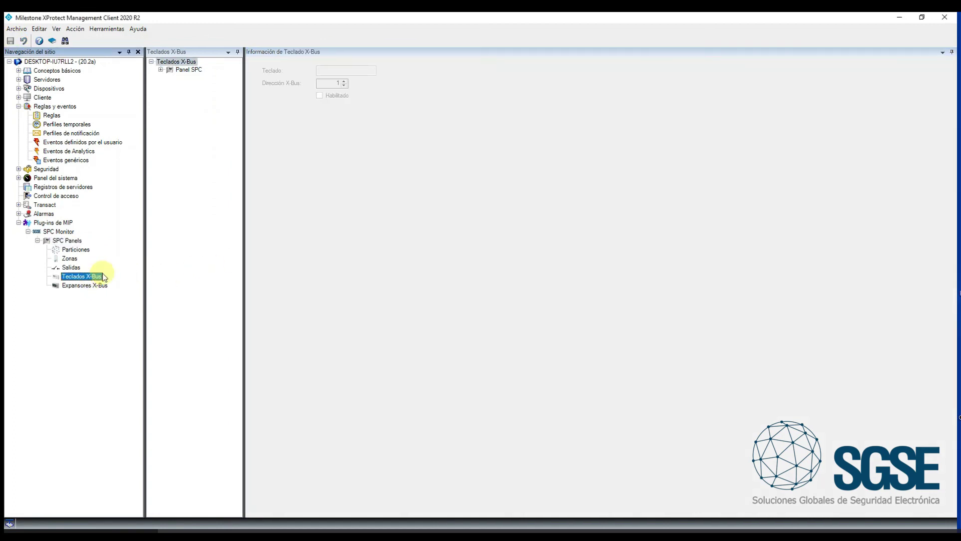
click(161, 69)
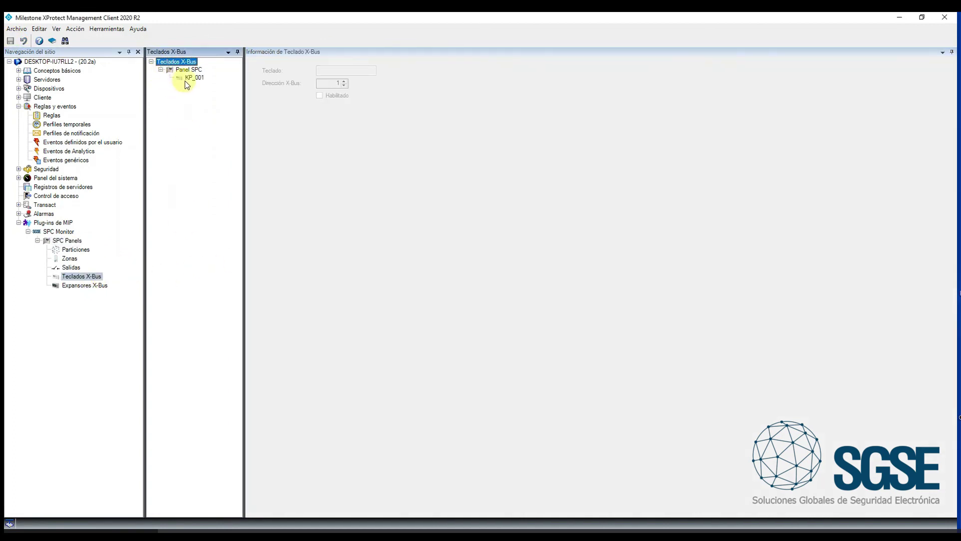
click(182, 79)
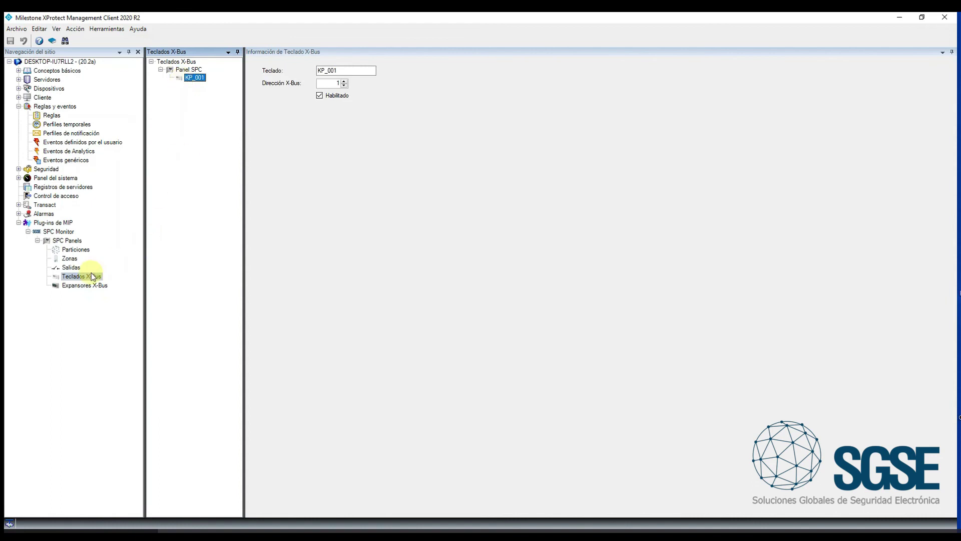
click(81, 285)
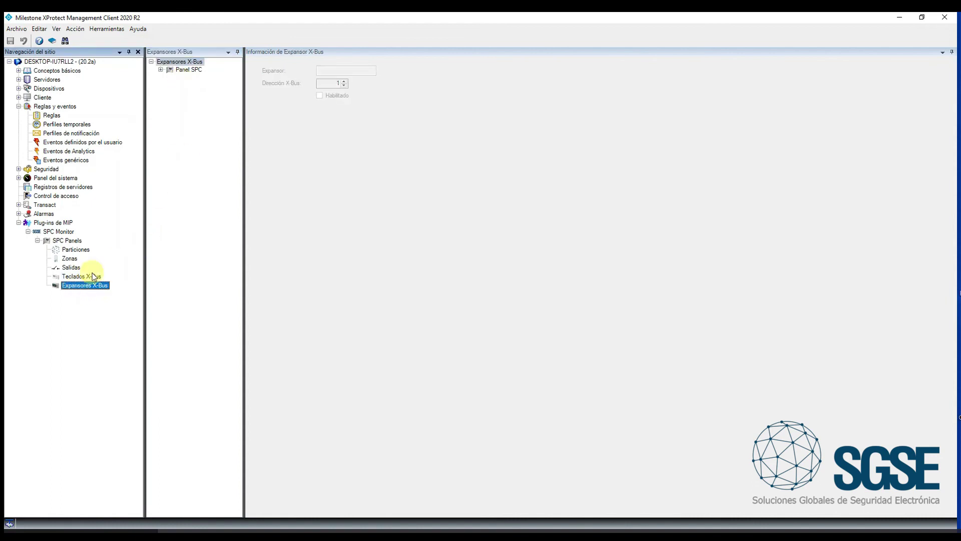
click(161, 70)
click(194, 78)
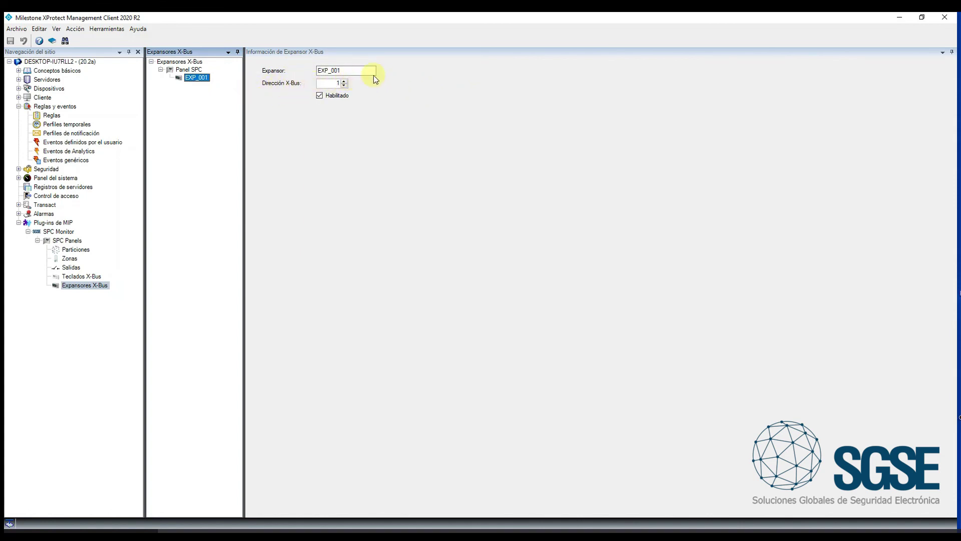
Rename expander EXP_001 to 'EXPANSOR GARAJE', keeping X-Bus address 1, and save it
click(344, 81)
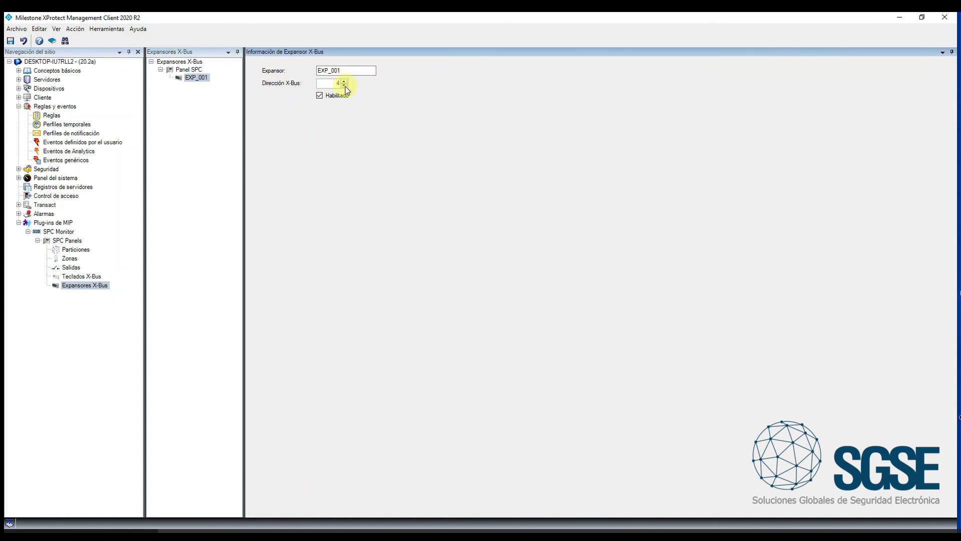
click(344, 85)
click(351, 71)
drag(350, 70, 314, 71)
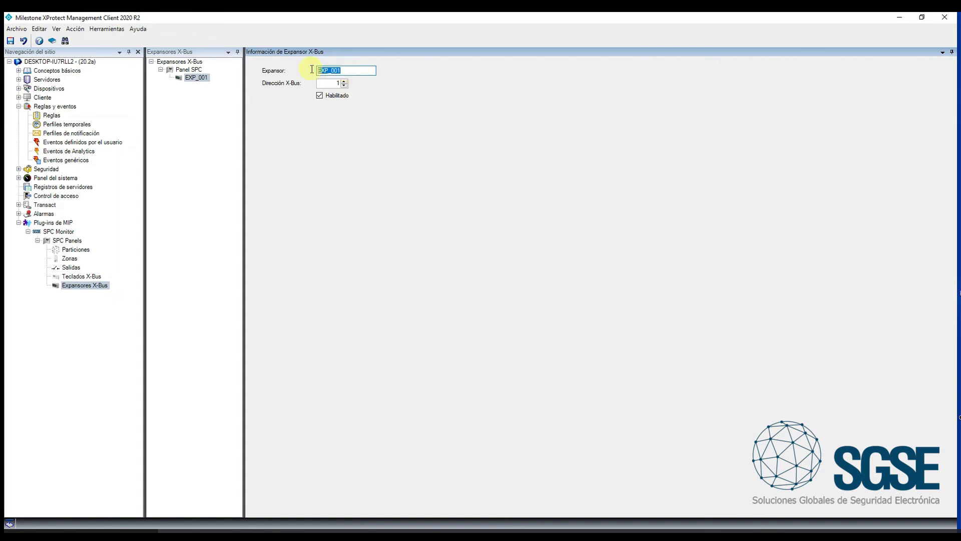
text(EXPANSOR GARAJE)
click(10, 41)
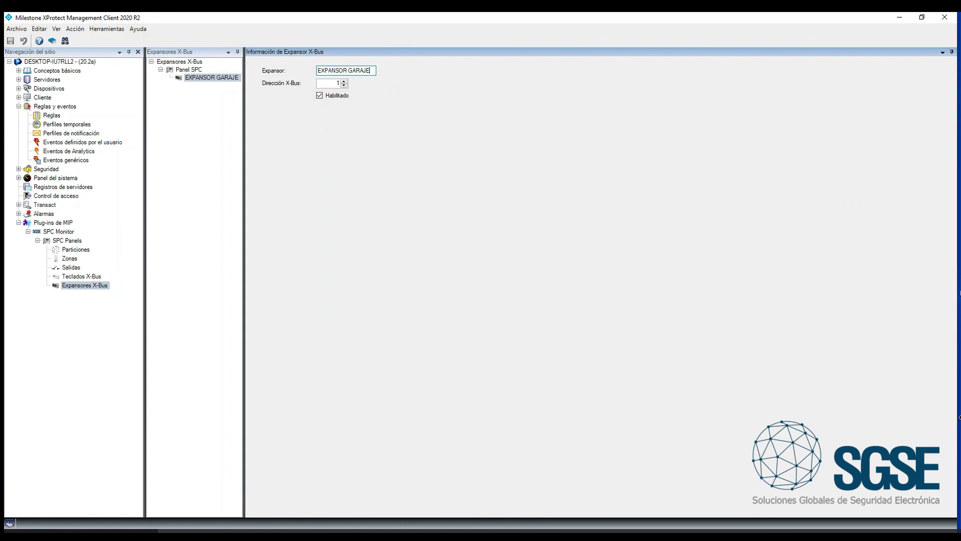
click(900, 17)
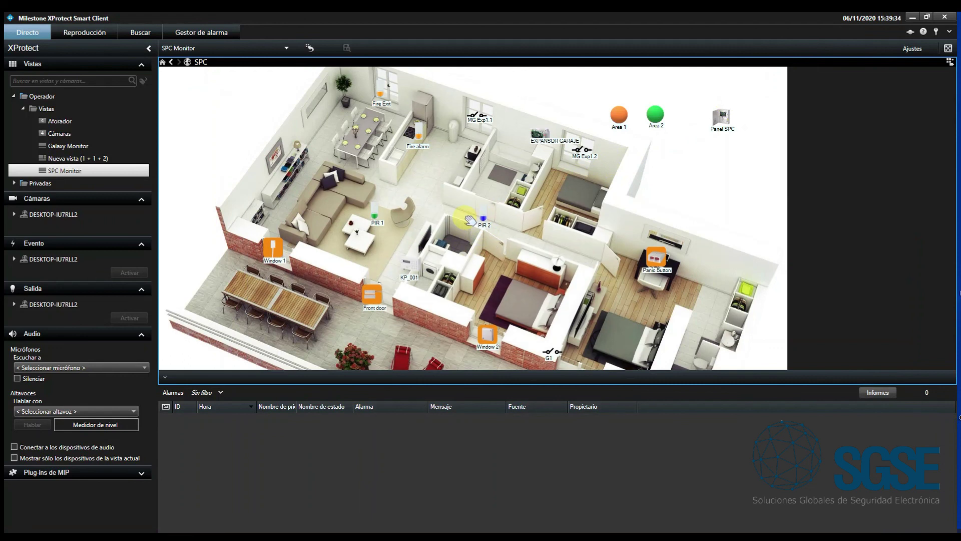
In map setup mode, drag EXPANSOR GARAJE from the element selector onto the SPC floor plan
click(905, 50)
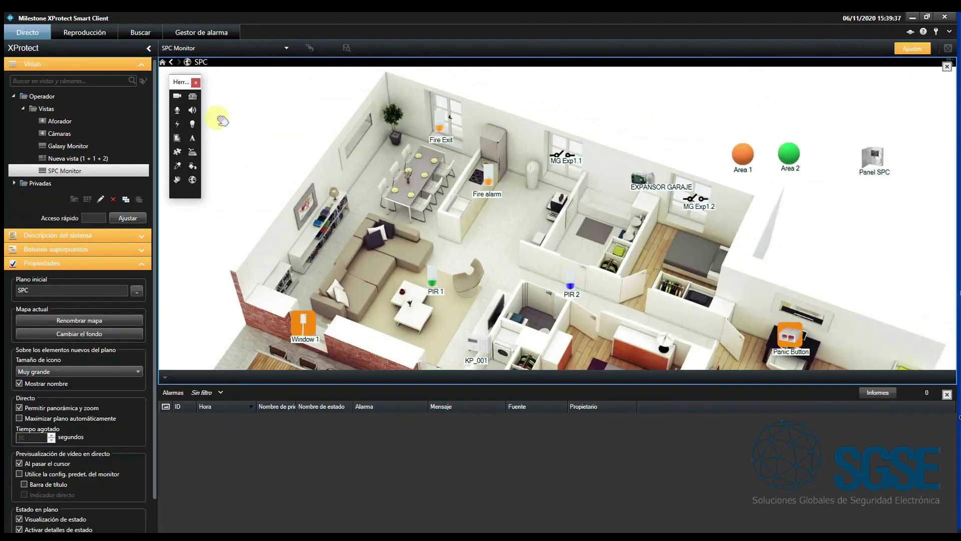
click(178, 152)
scroll(253, 183, down, 5)
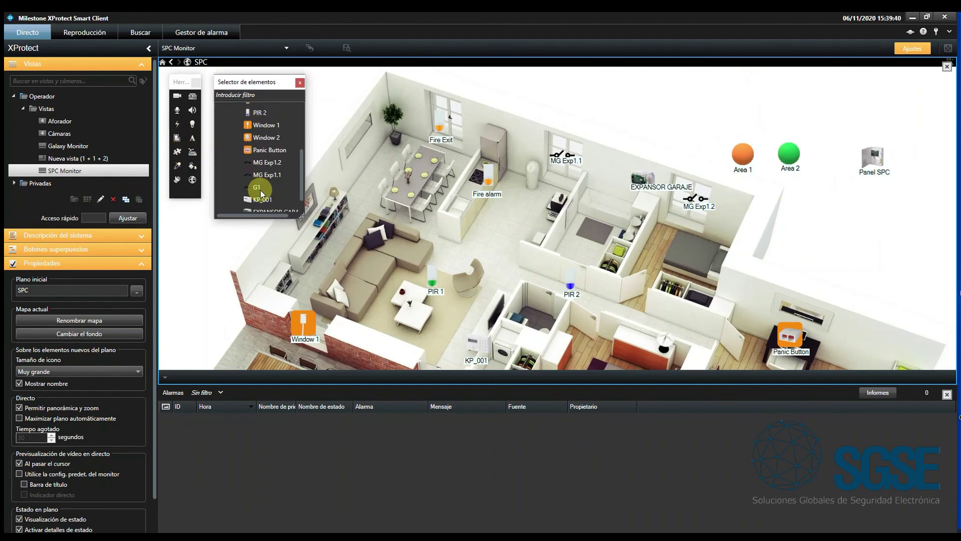
click(257, 193)
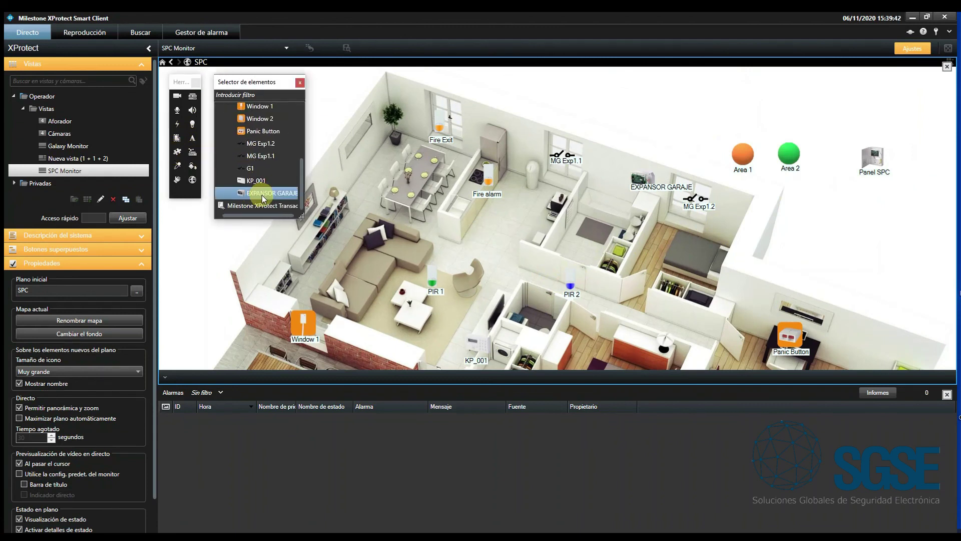
drag(299, 213, 546, 187)
click(643, 182)
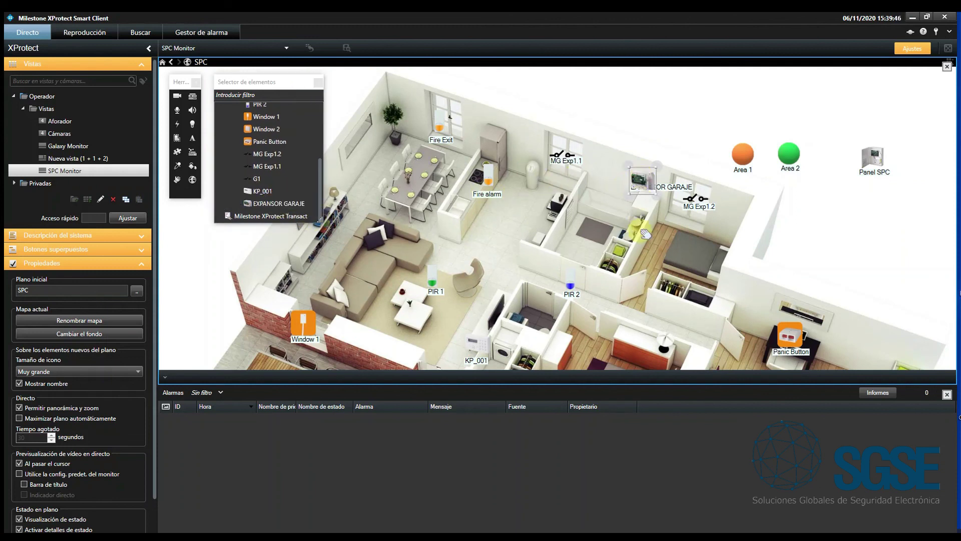
click(678, 190)
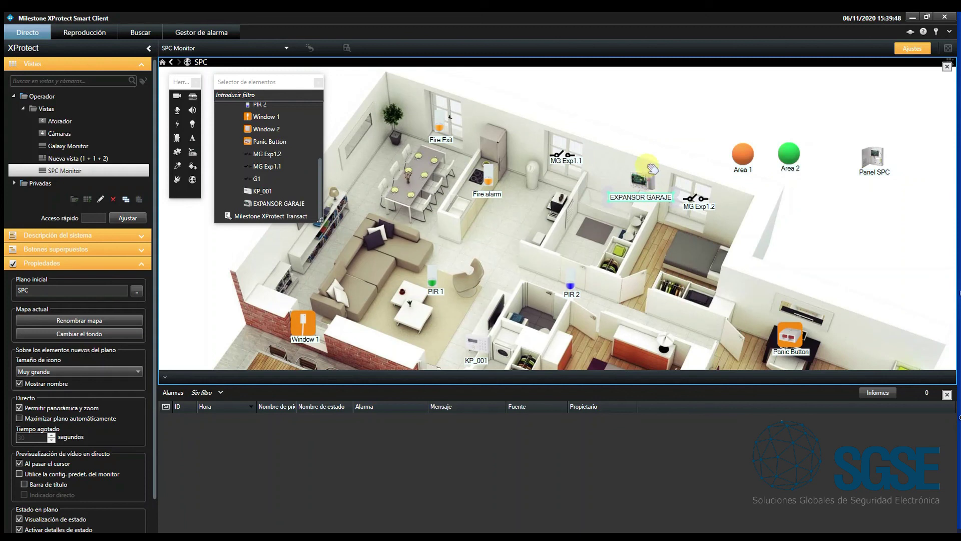
click(912, 49)
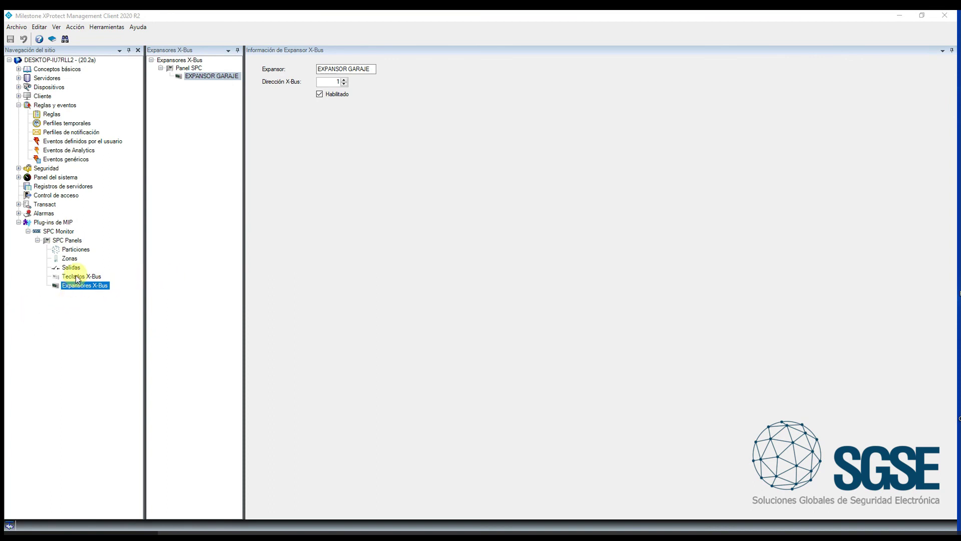
Add a new alarm definition under Alarmas > Definiciones de alarma
click(44, 213)
click(19, 214)
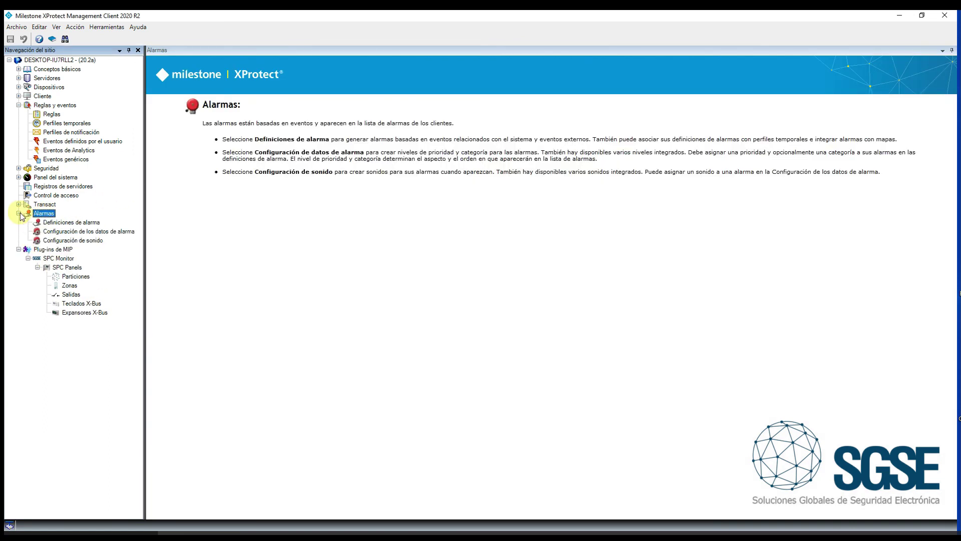
click(71, 223)
right_click(204, 416)
click(246, 396)
right_click(210, 421)
click(243, 441)
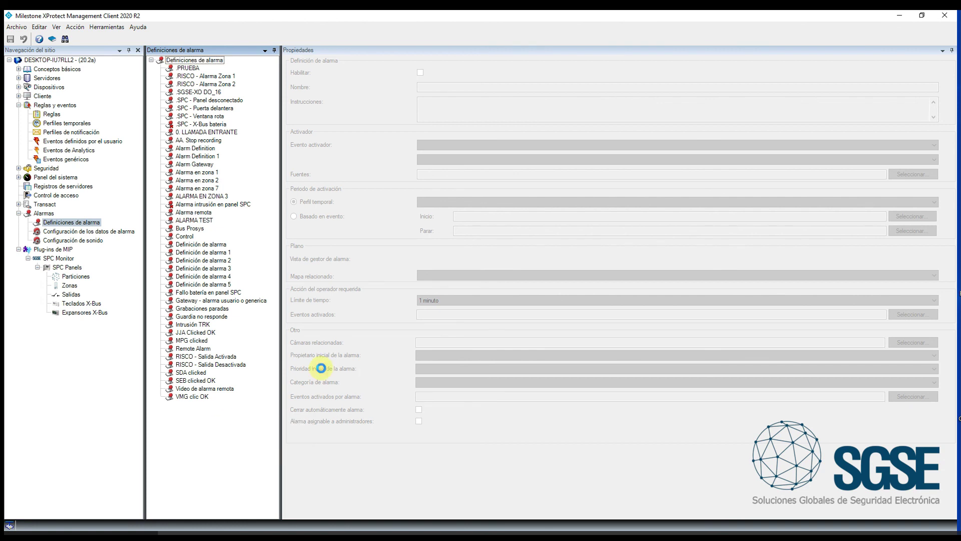
Set the trigger event to SPC Monitor Events, XBus - Batería
click(457, 145)
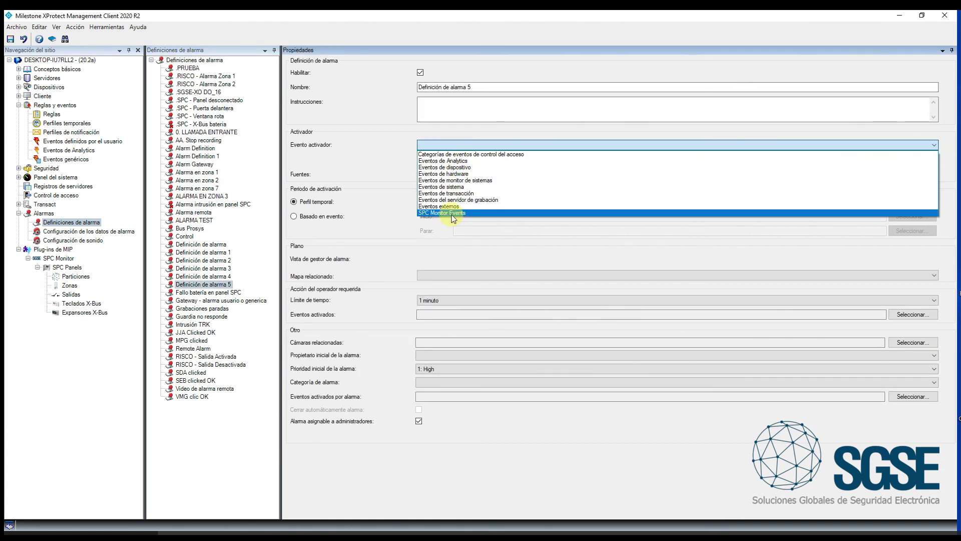
click(453, 212)
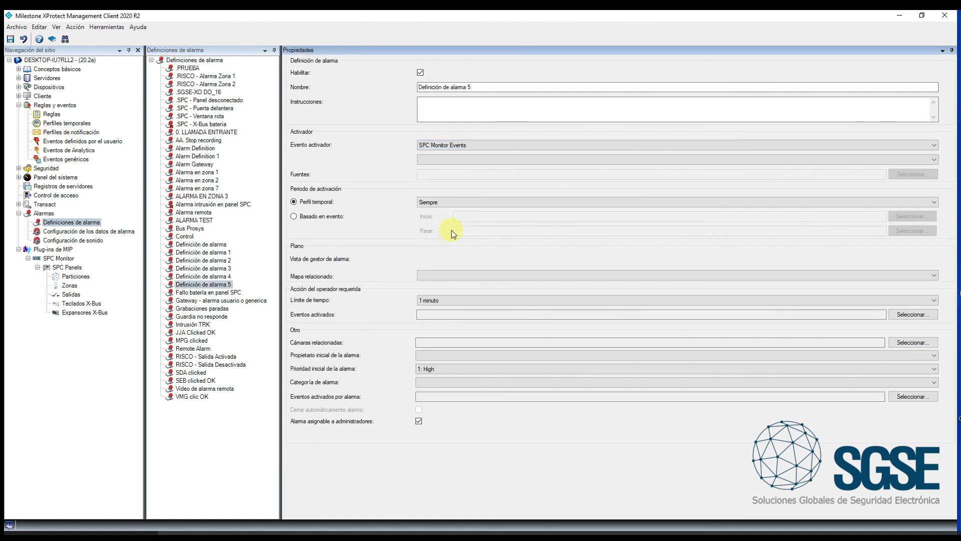
click(443, 160)
scroll(508, 253, down, 7)
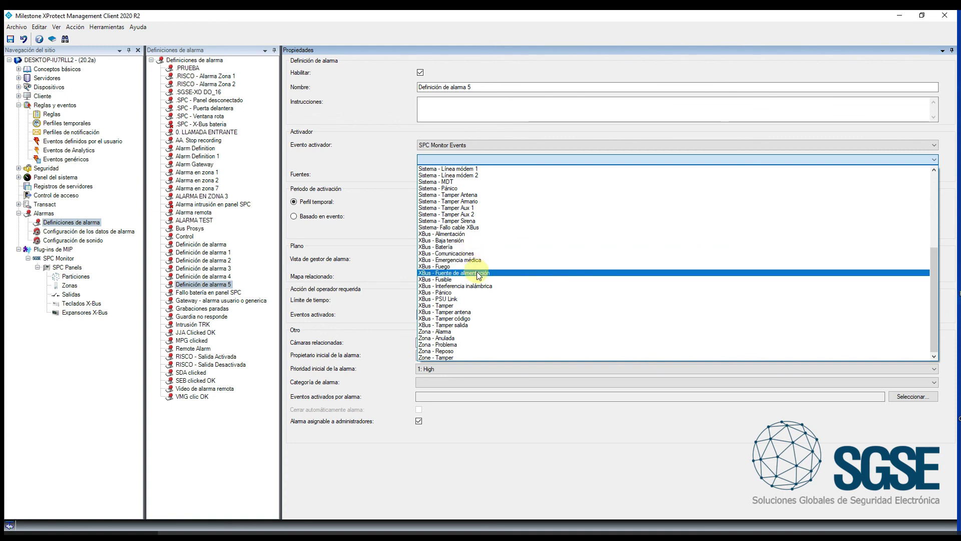
click(378, 228)
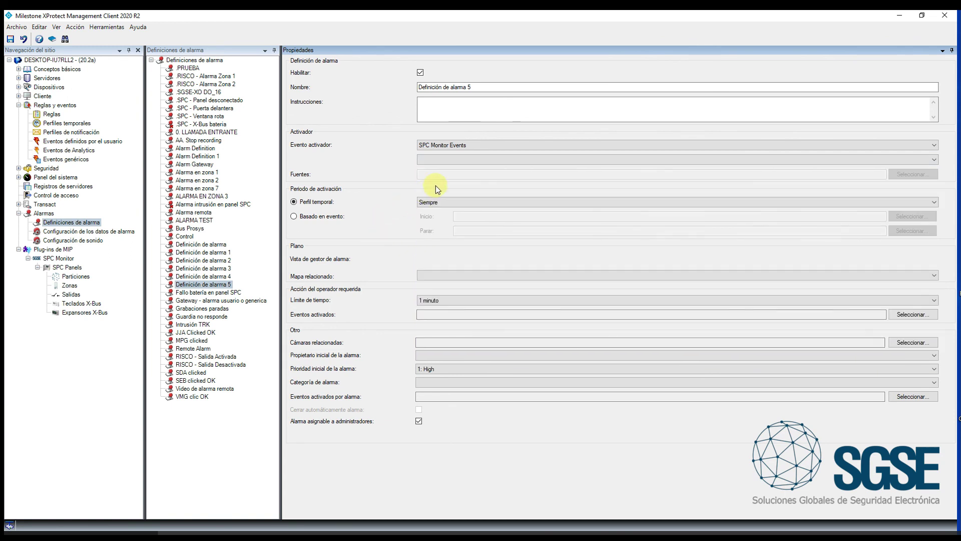
click(443, 159)
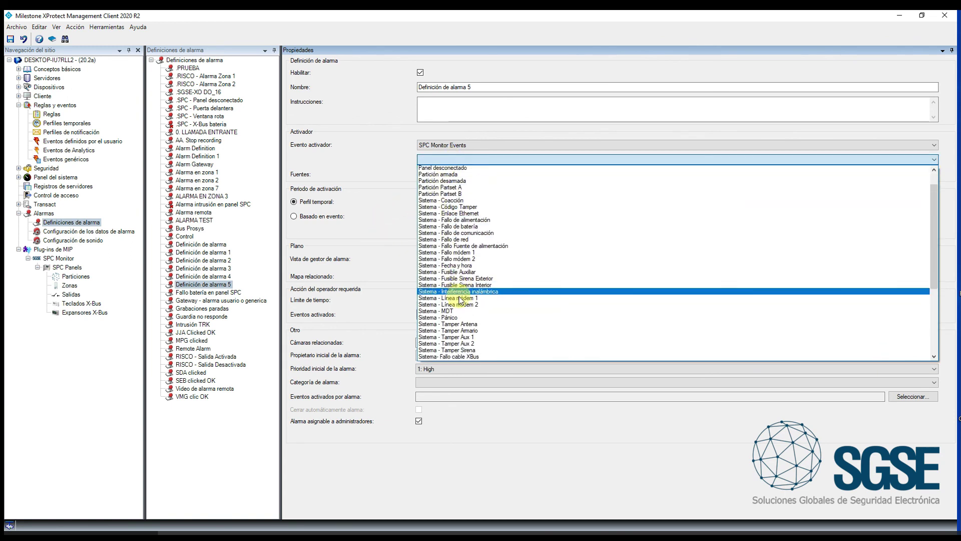
scroll(459, 300, down, 5)
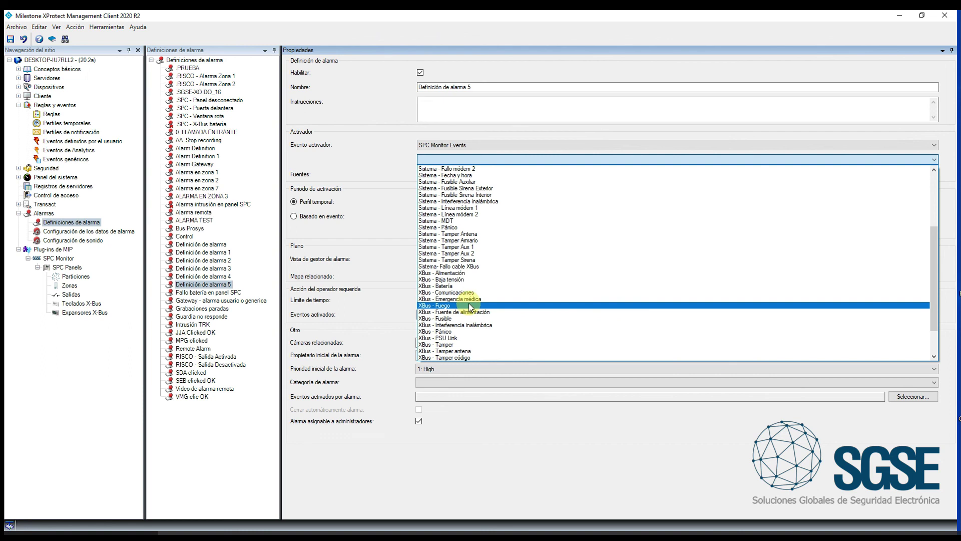
click(464, 286)
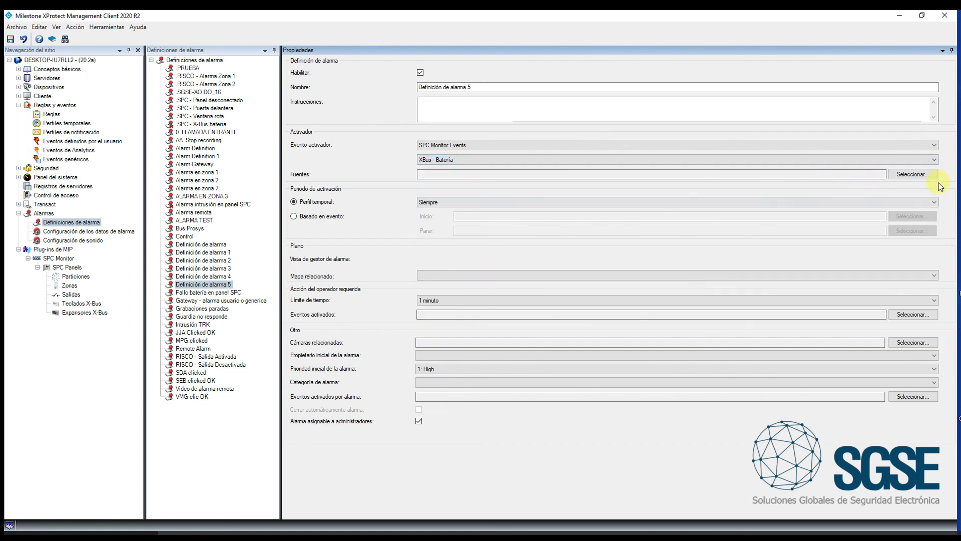
Set the alarm source to the EXPANSOR GARAJE expander under Panel SPC
click(925, 175)
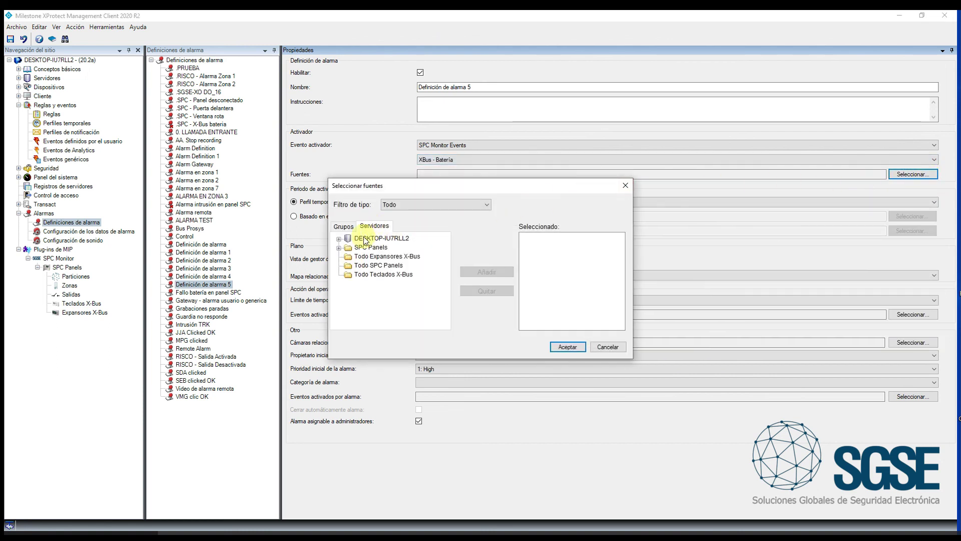
click(339, 248)
click(349, 257)
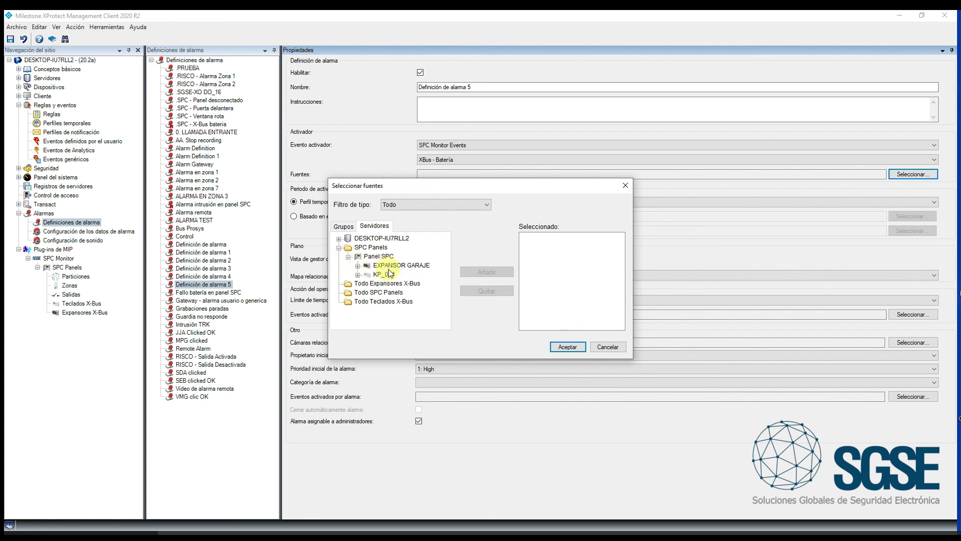
click(403, 266)
click(487, 272)
click(566, 345)
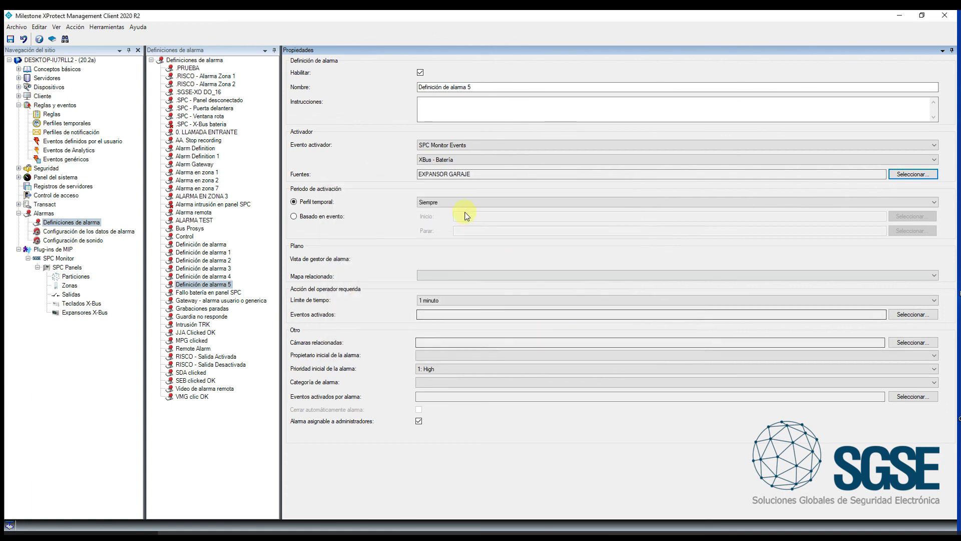